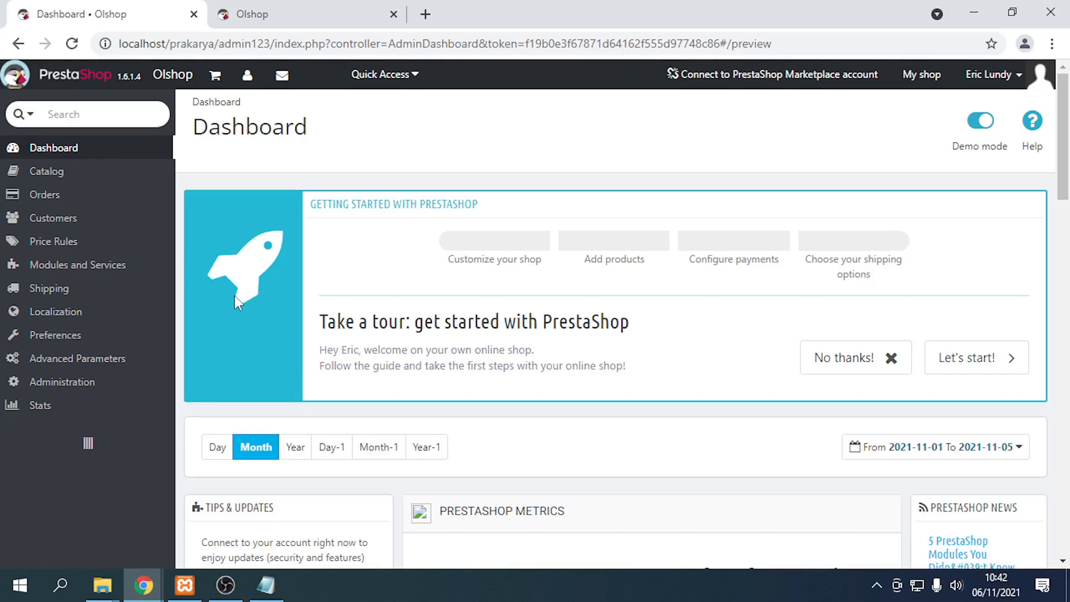
- Open the catalog's Manufacturers list and look over its entries
mouse_move(86, 174)
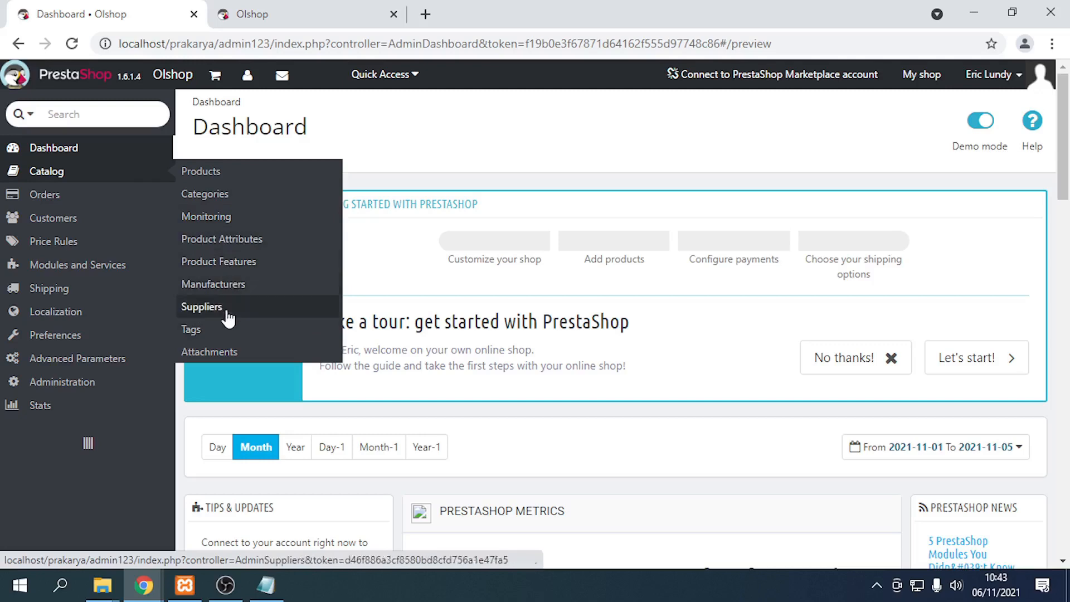
click(232, 285)
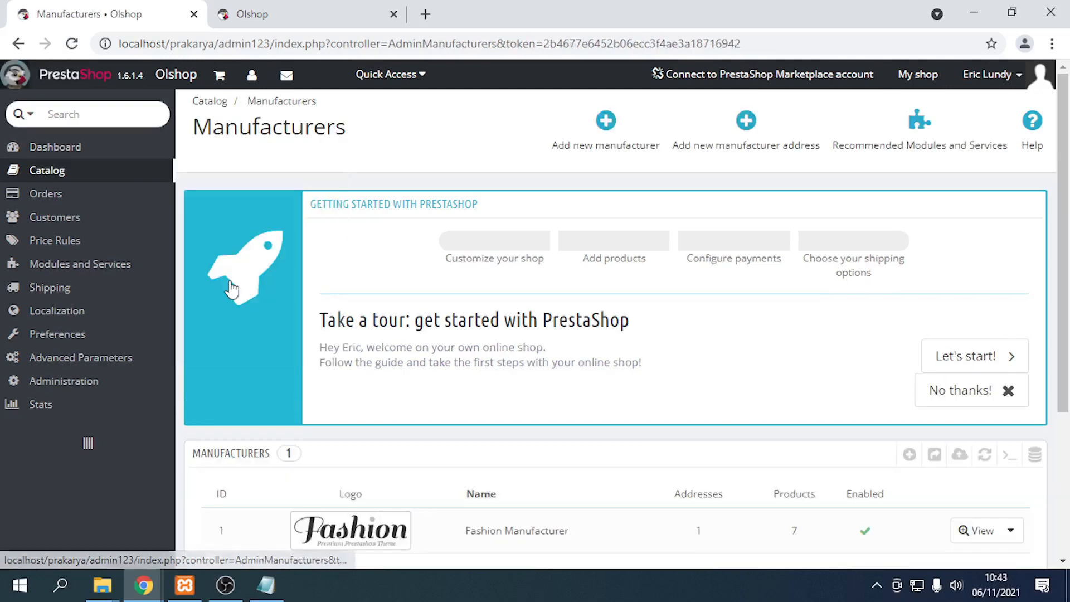
scroll(444, 346, down, 4)
scroll(597, 331, up, 4)
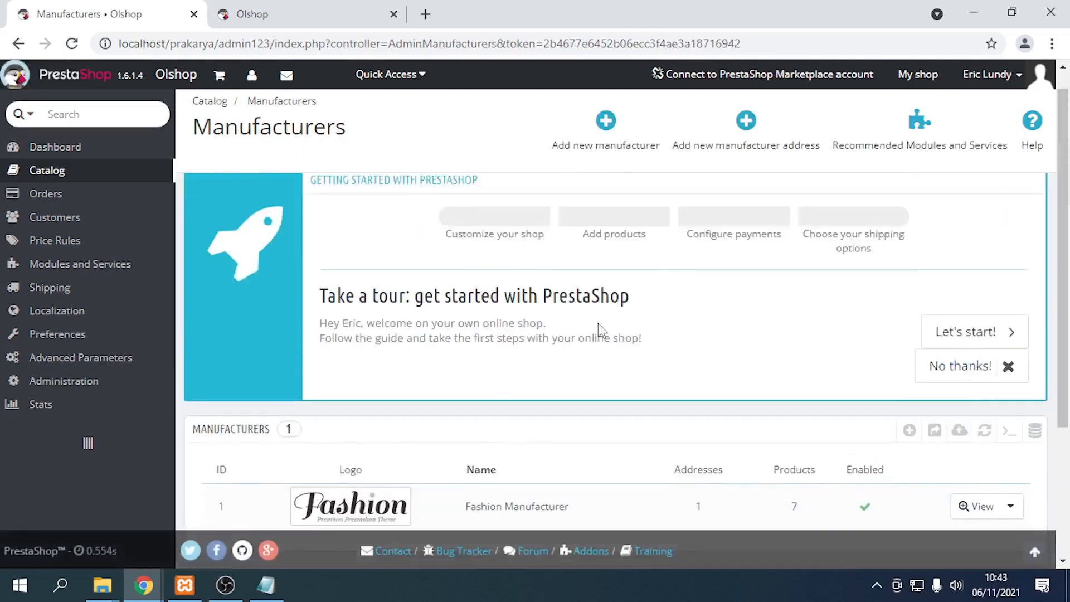
- Start a new manufacturer named "PT. ABDC" with the short description "Menjual Produk Buku Pelajaran"
click(613, 119)
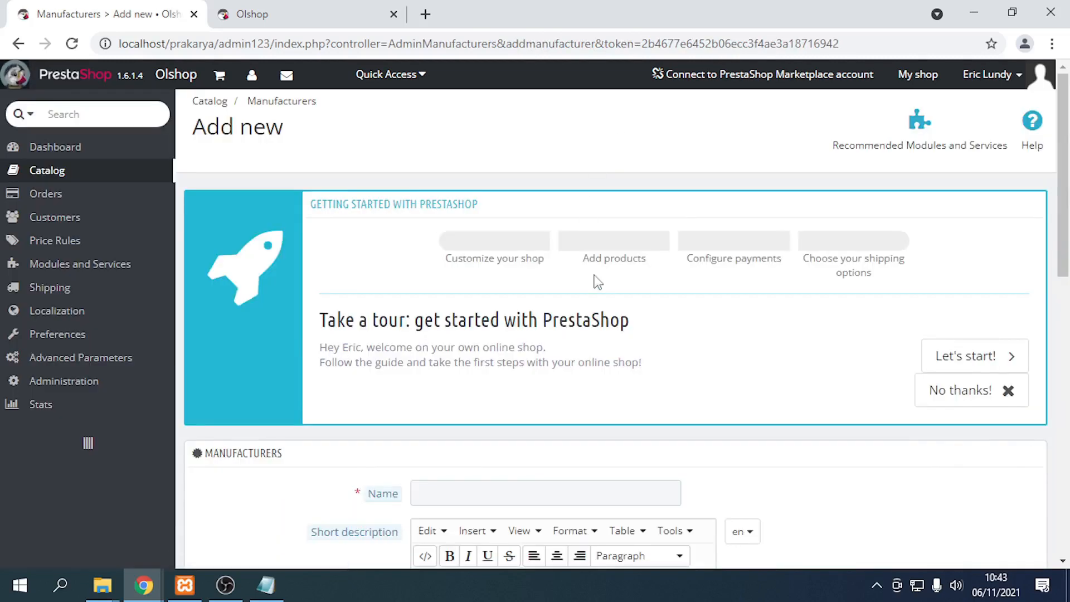
scroll(591, 302, down, 3)
click(523, 333)
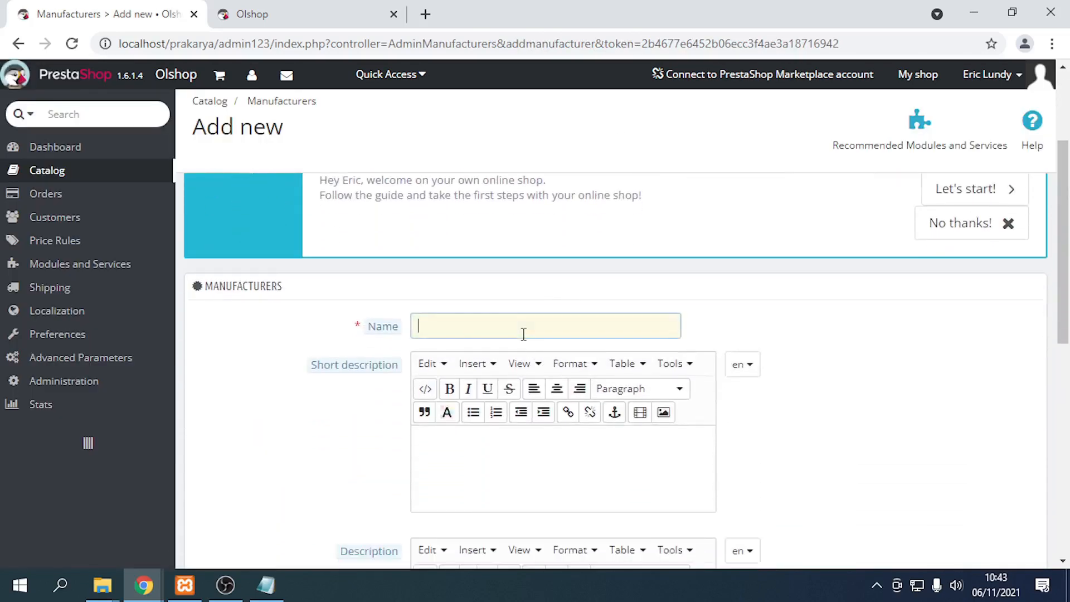
text(PT. ABDC)
click(484, 466)
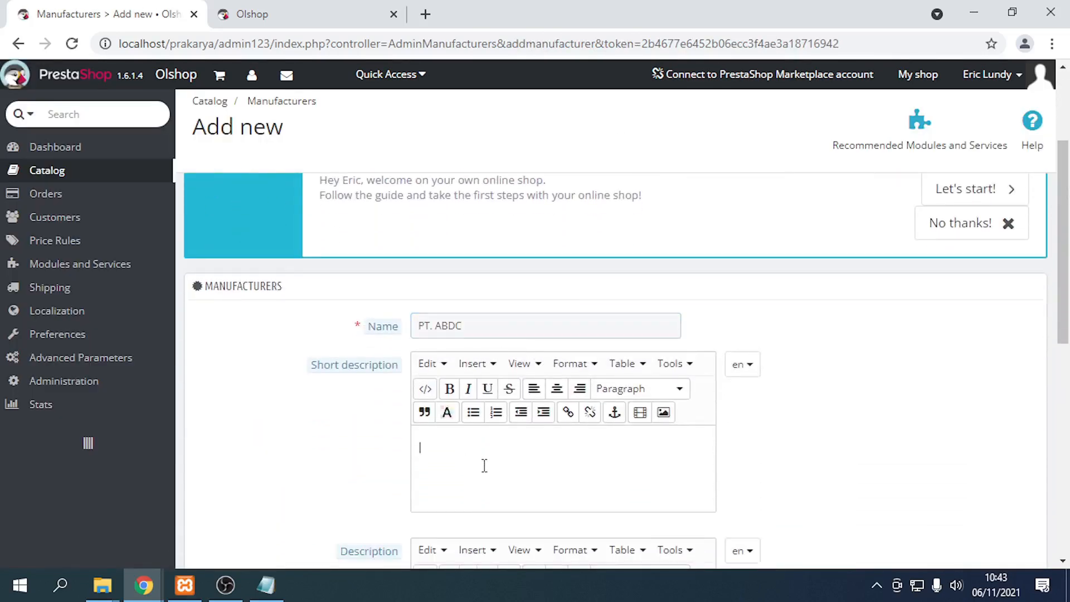
text(Menjual Produk Buku )
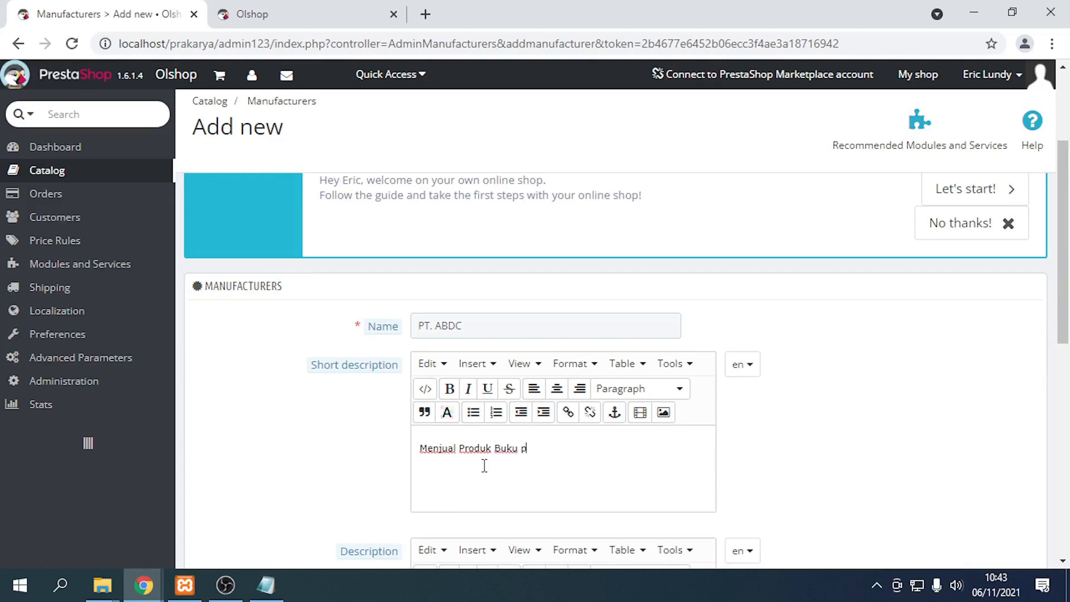
text(Pelajaran)
- Fill in the manufacturer's description with two lines, "Buku Matematika" and "Buku Bahasa Inggris"
scroll(514, 509, down, 3)
click(455, 463)
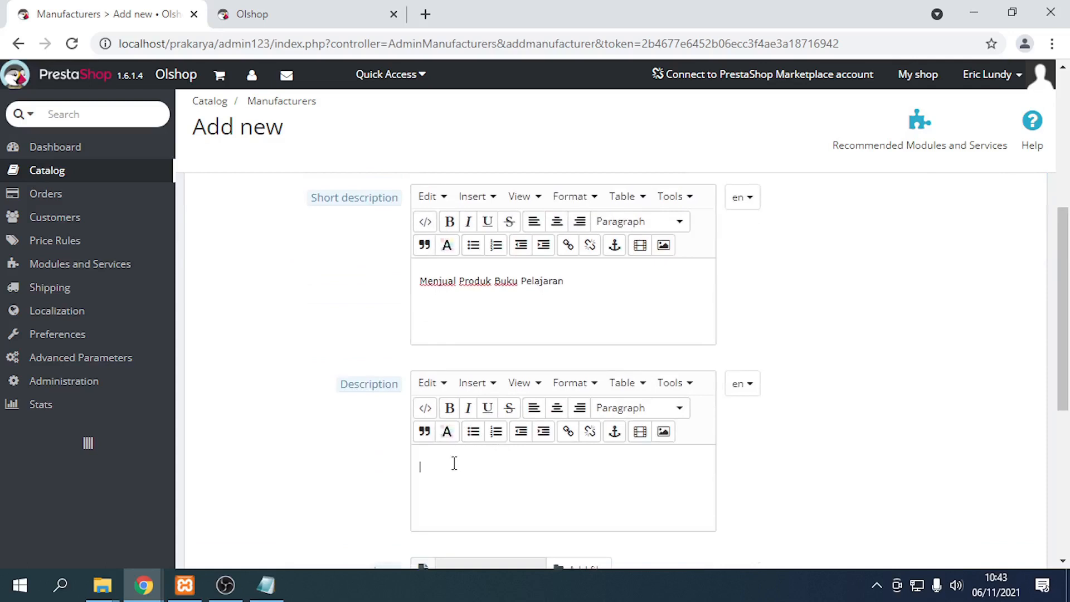
scroll(455, 463, up, 1)
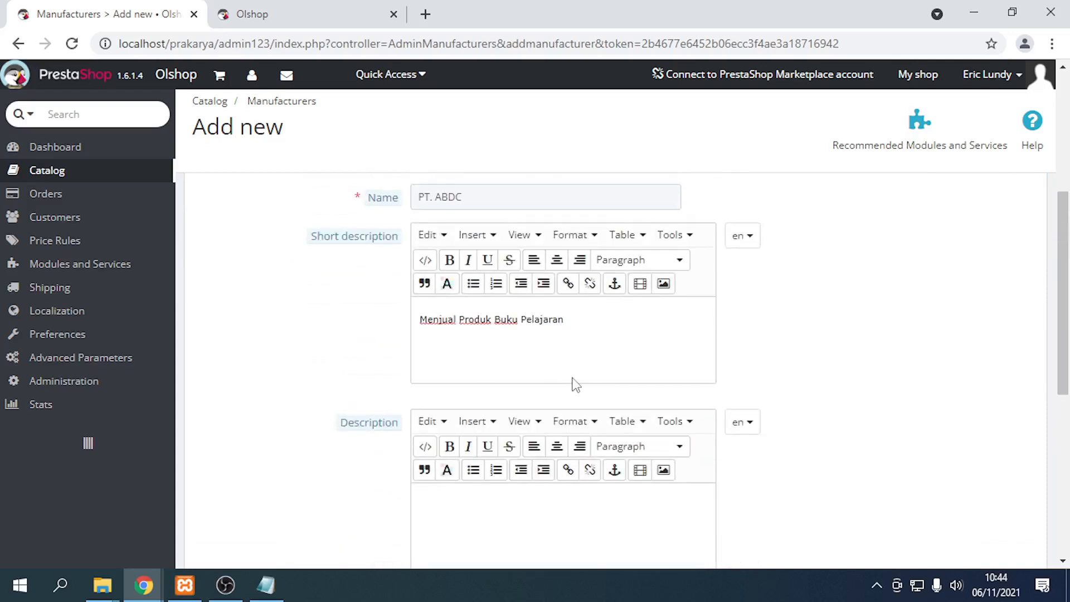
text(Buku Matematika)
key(Return)
text(B)
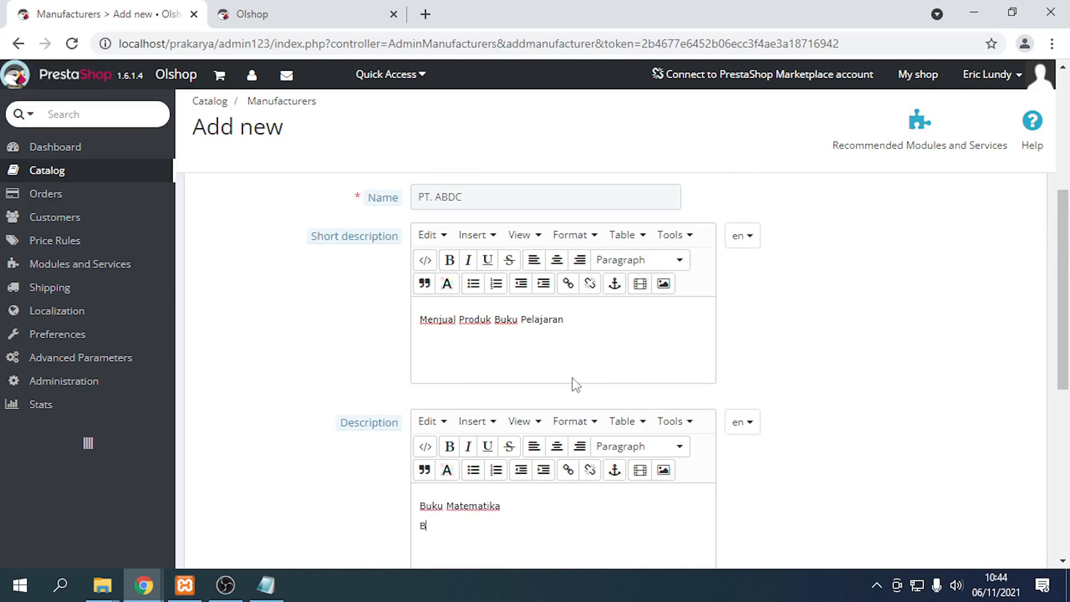
text(uku Bahasa Inggris)
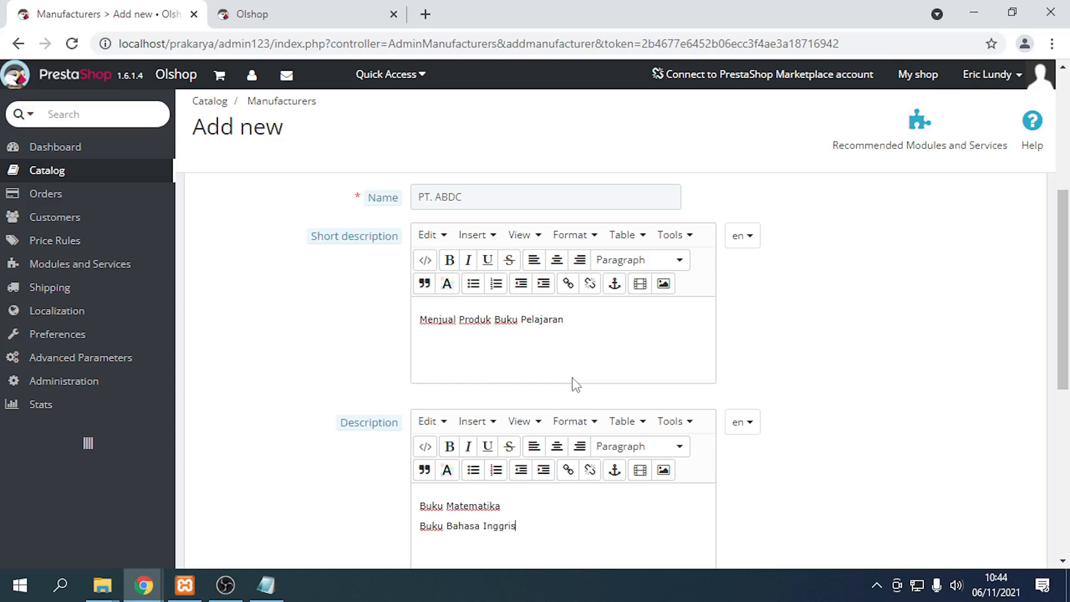
- Add the meta keywords PT, ABDC, buku and pelajaran to the new manufacturer
scroll(387, 458, down, 5)
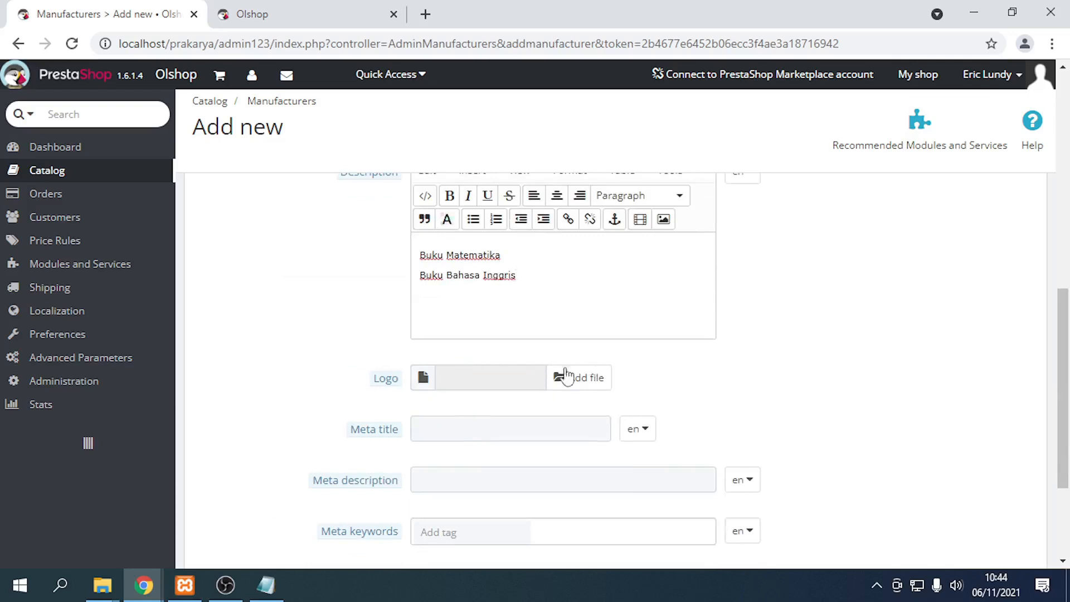
scroll(474, 418, down, 3)
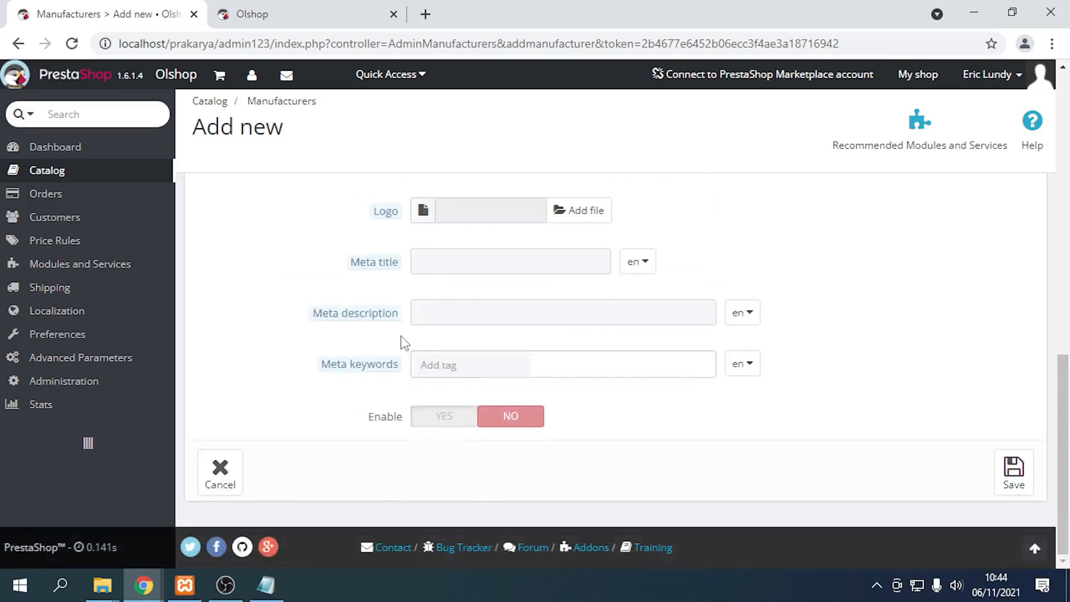
click(446, 370)
text(PT)
key(Return)
text(ABDC)
key(Return)
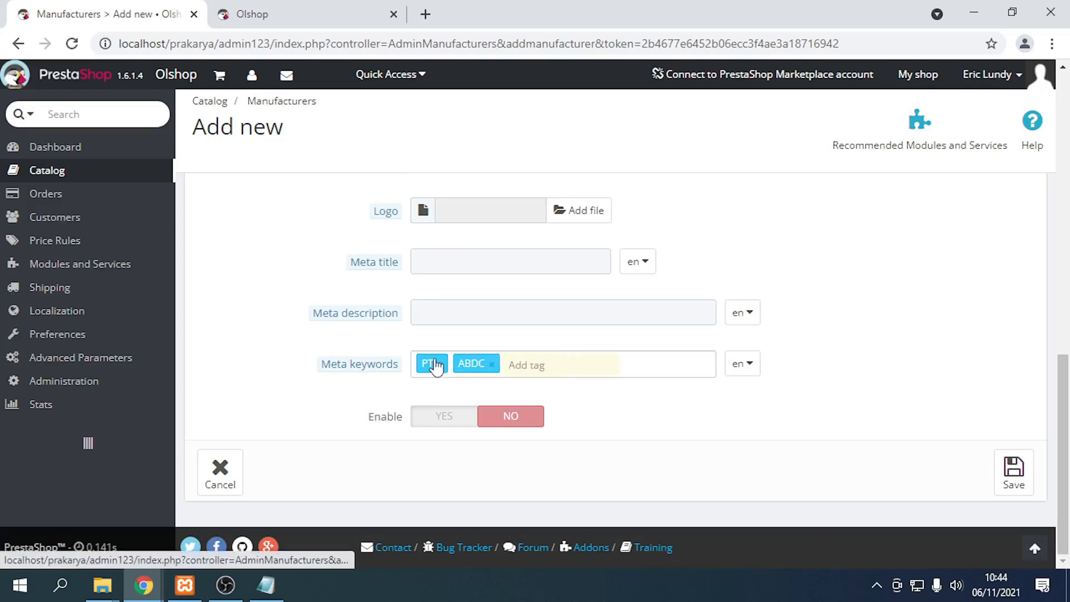
text(buku)
key(Return)
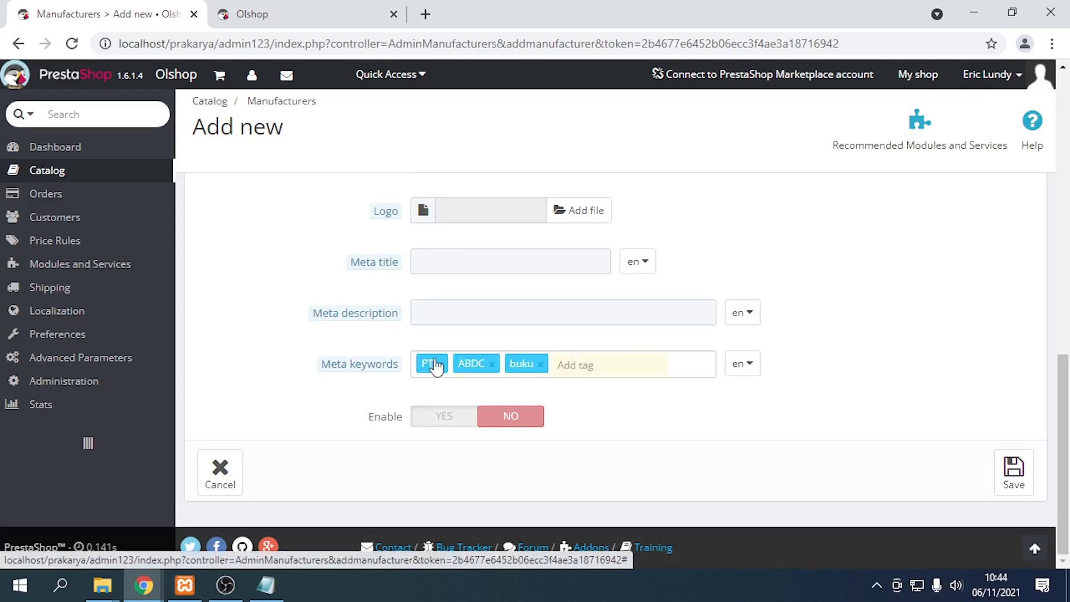
text(pelajaran)
key(Return)
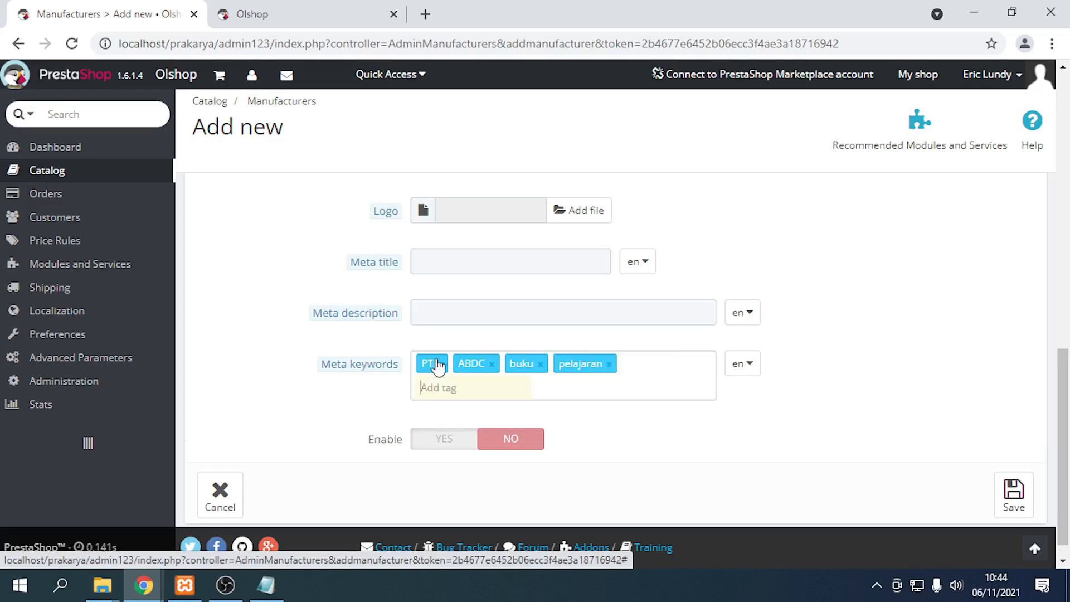
- Enable the new manufacturer and save it
click(434, 444)
click(995, 496)
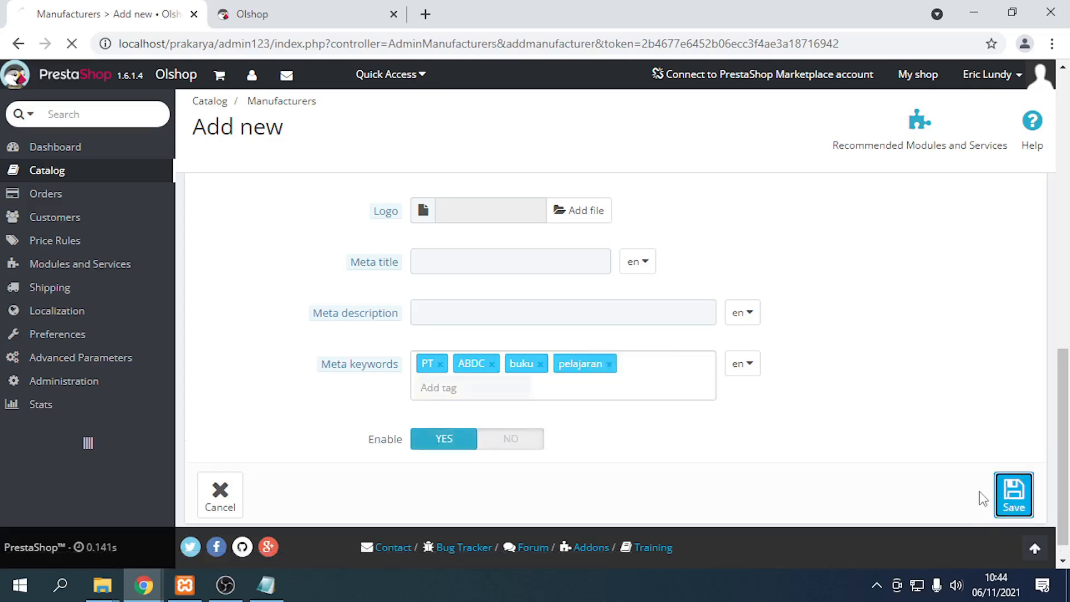
scroll(613, 356, down, 7)
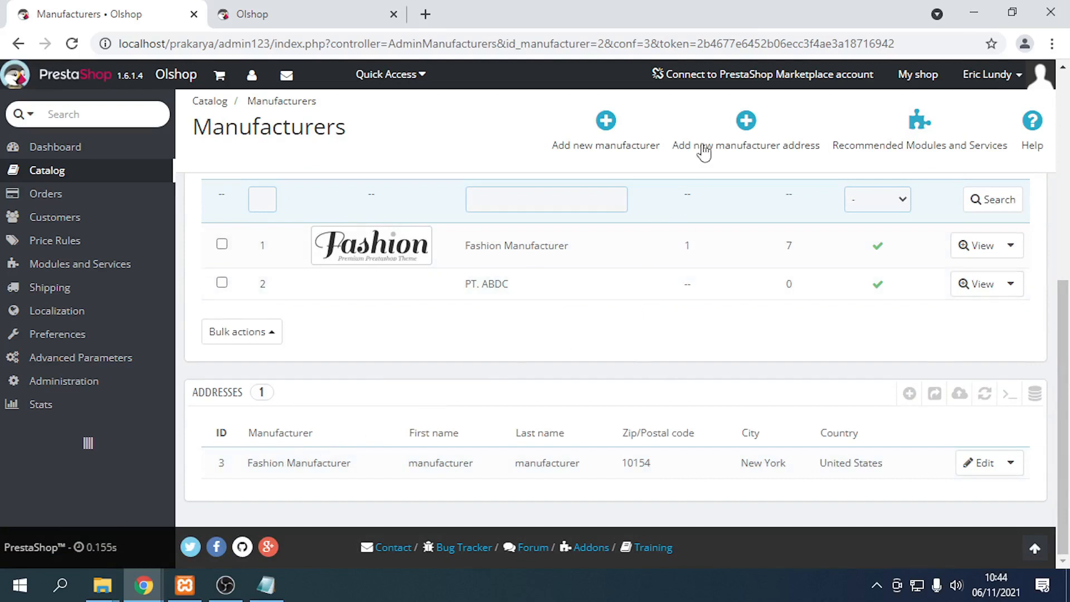
- Start a new manufacturer address and assign it to PT. ABDC
click(747, 121)
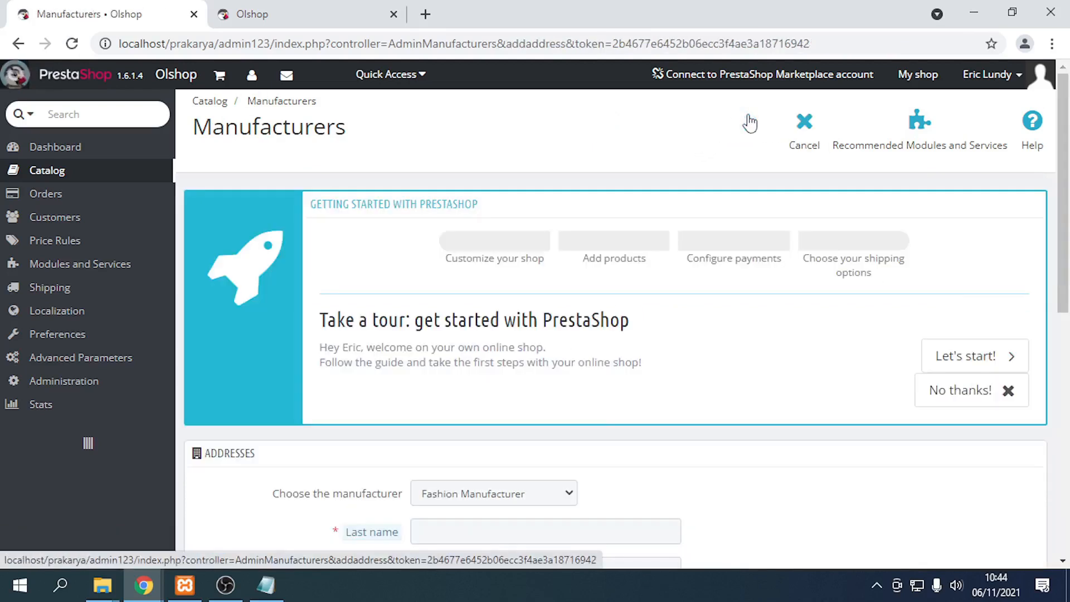
scroll(502, 349, down, 1)
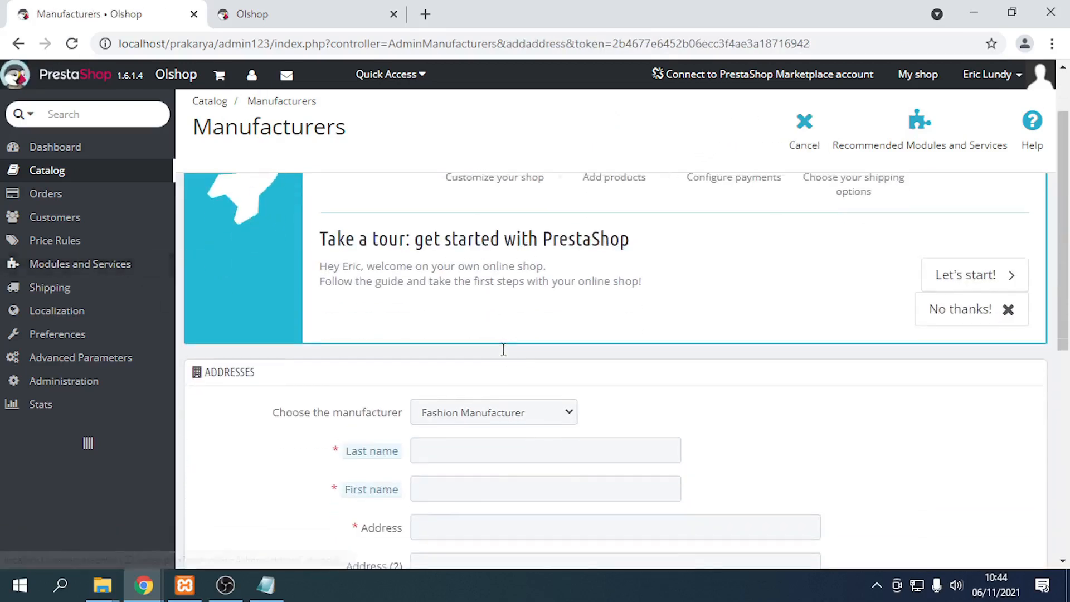
click(526, 410)
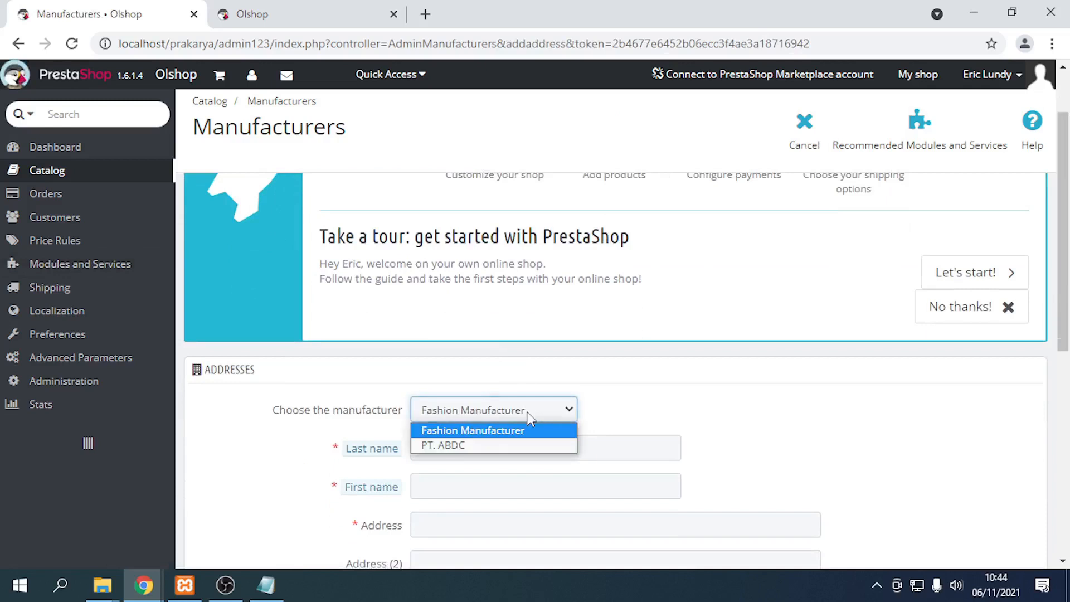
click(498, 446)
click(497, 446)
scroll(496, 443, down, 3)
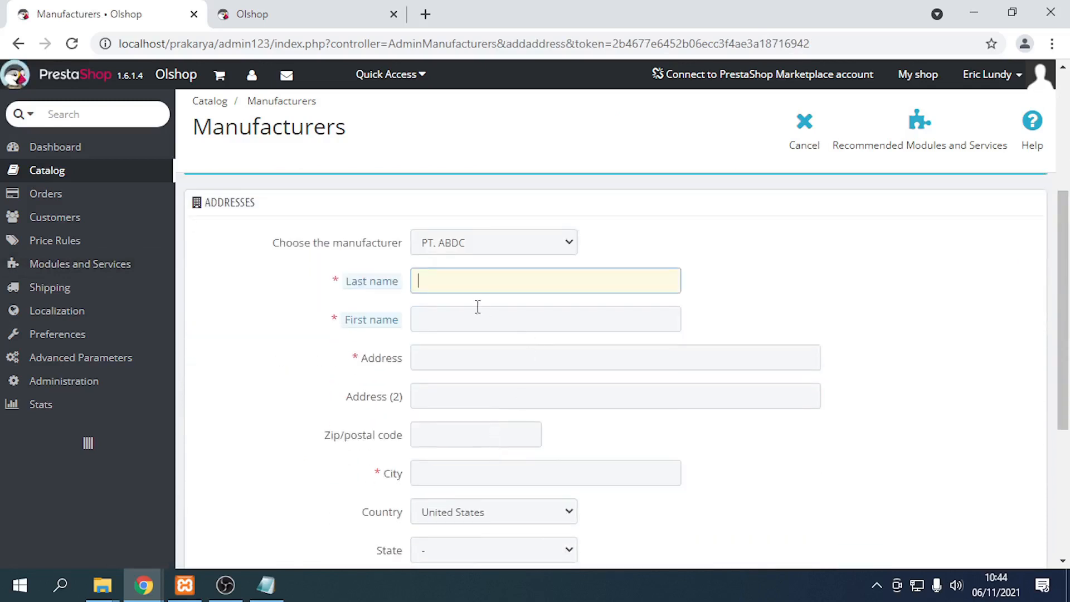
- Enter the contact's first name and last name in the manufacturer address form
click(481, 320)
click(486, 280)
click(489, 319)
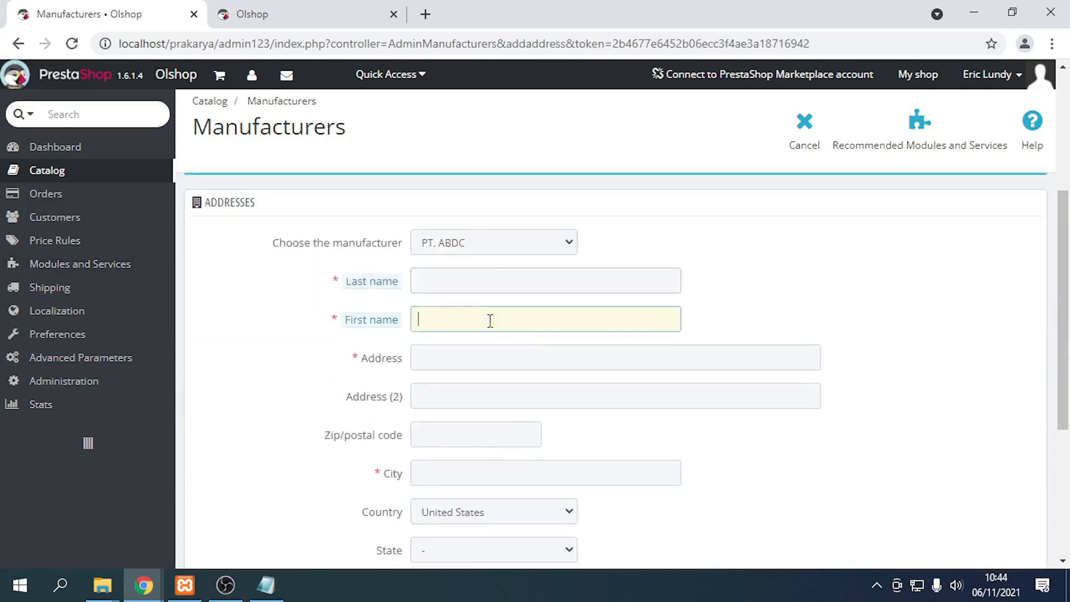
text(Abdul)
click(479, 278)
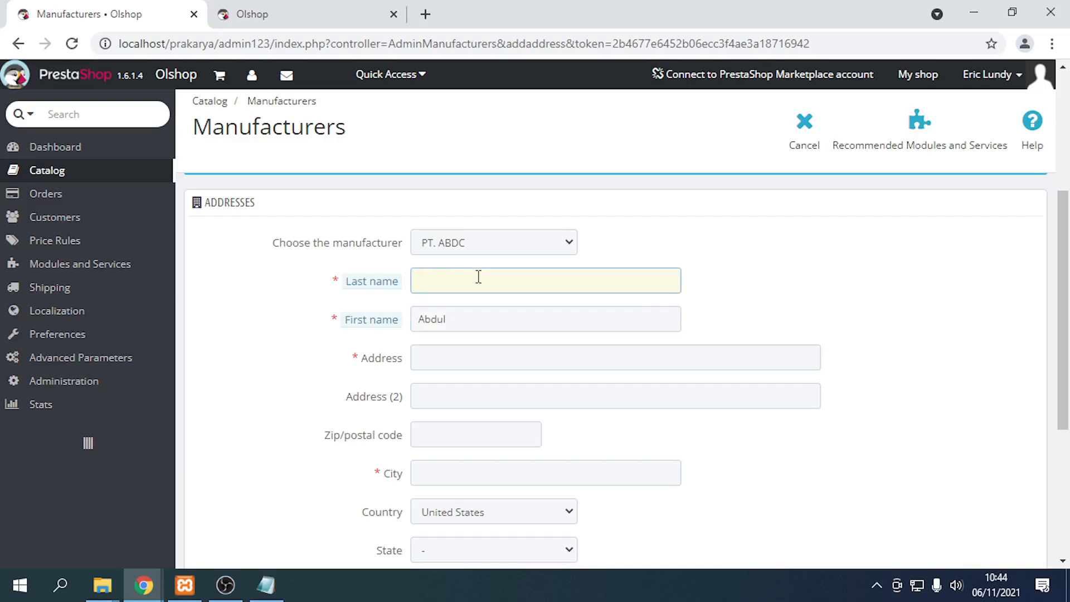
text(Decade)
- Enter the manufacturer's street address in the main address field
click(444, 363)
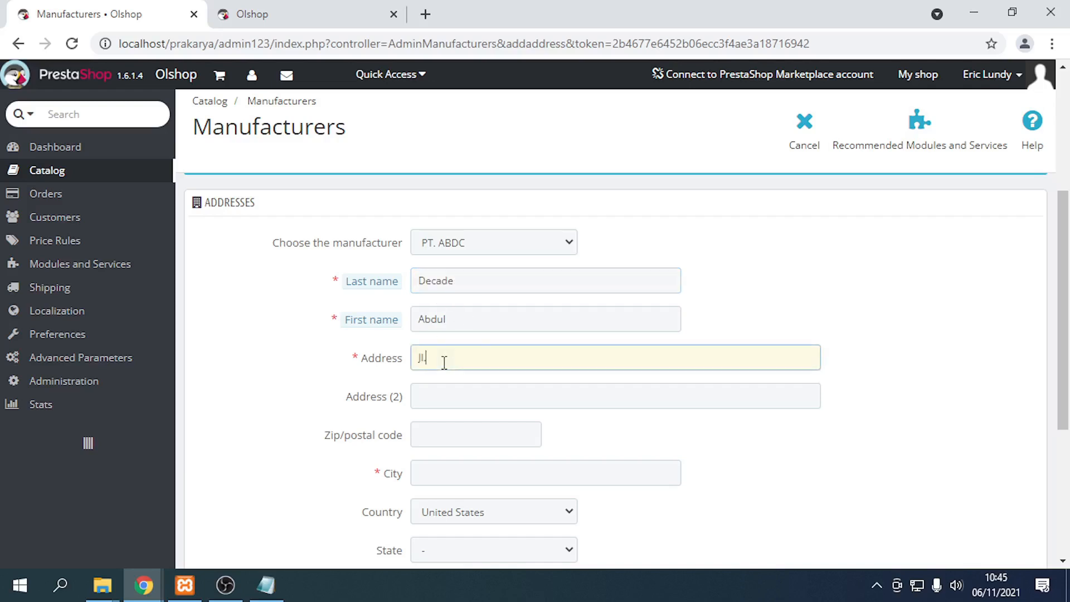
text(Jl. Ahmad Yani No.XXX)
click(435, 390)
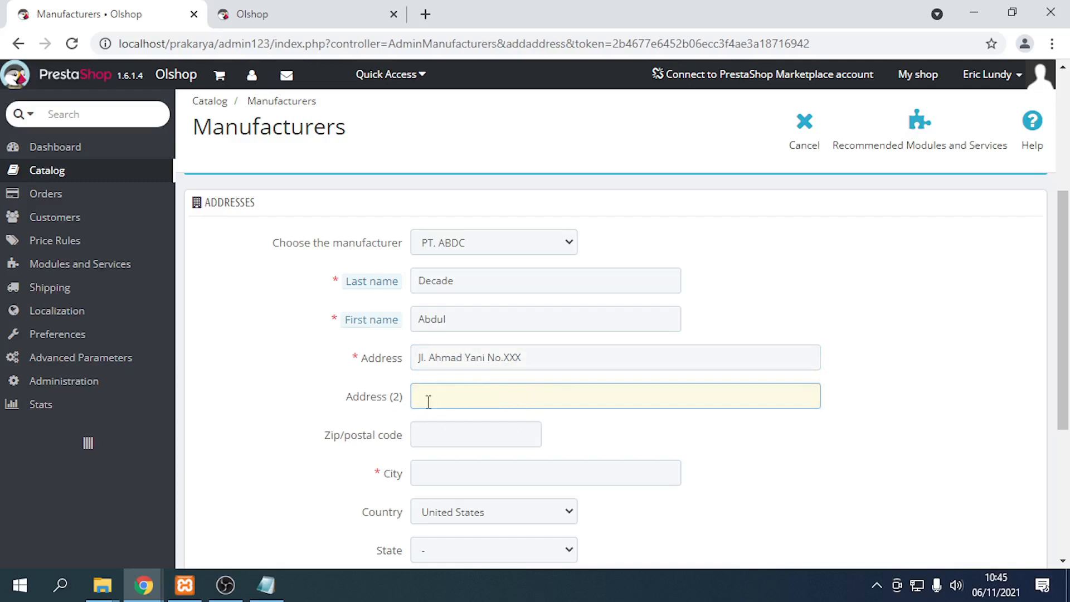
scroll(466, 421, down, 1)
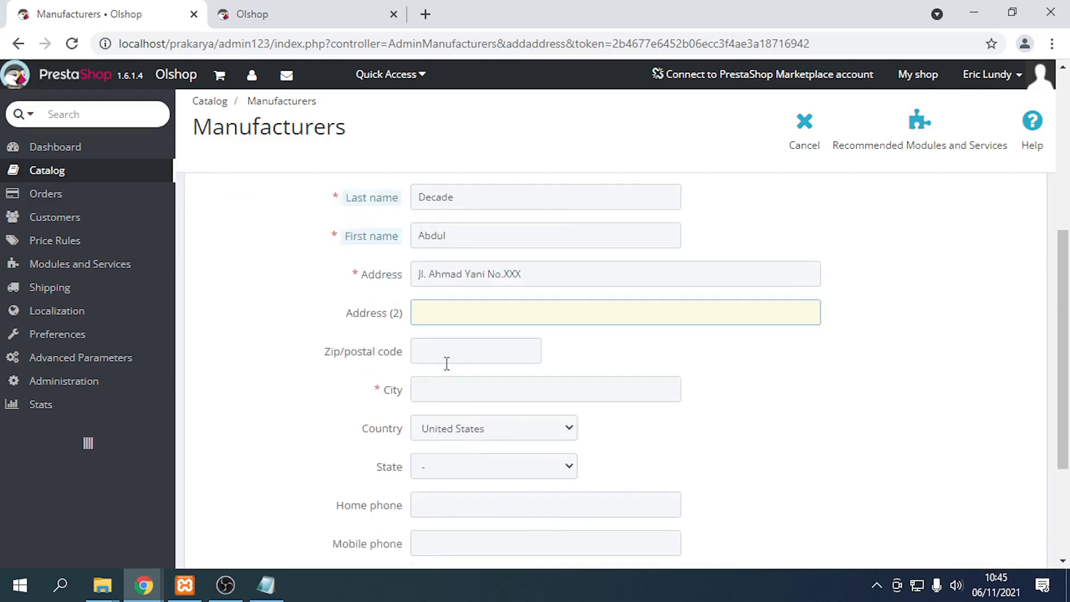
click(447, 360)
text(12345)
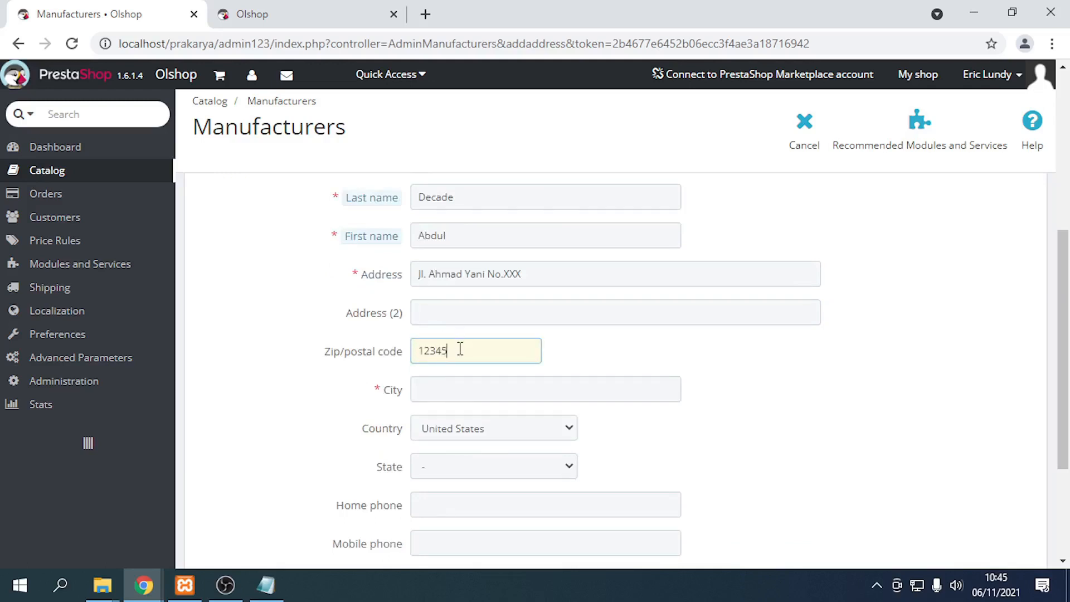
drag(459, 350, 365, 354)
key(BackSpace)
- Enter the manufacturer's city and set the country to Indonesia
click(467, 396)
text(Pontianak)
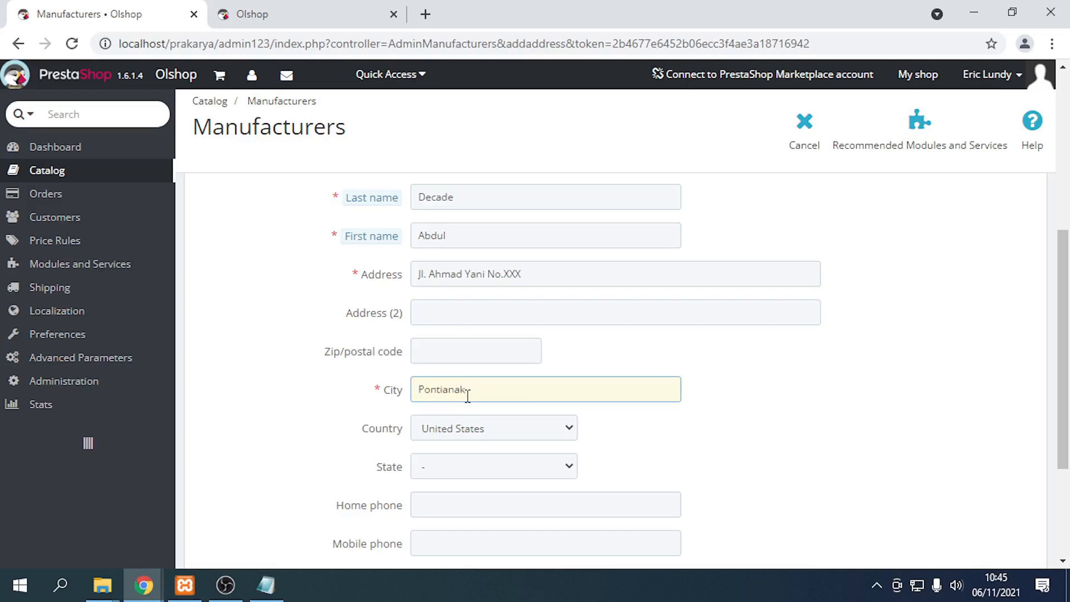
click(479, 433)
text(indo)
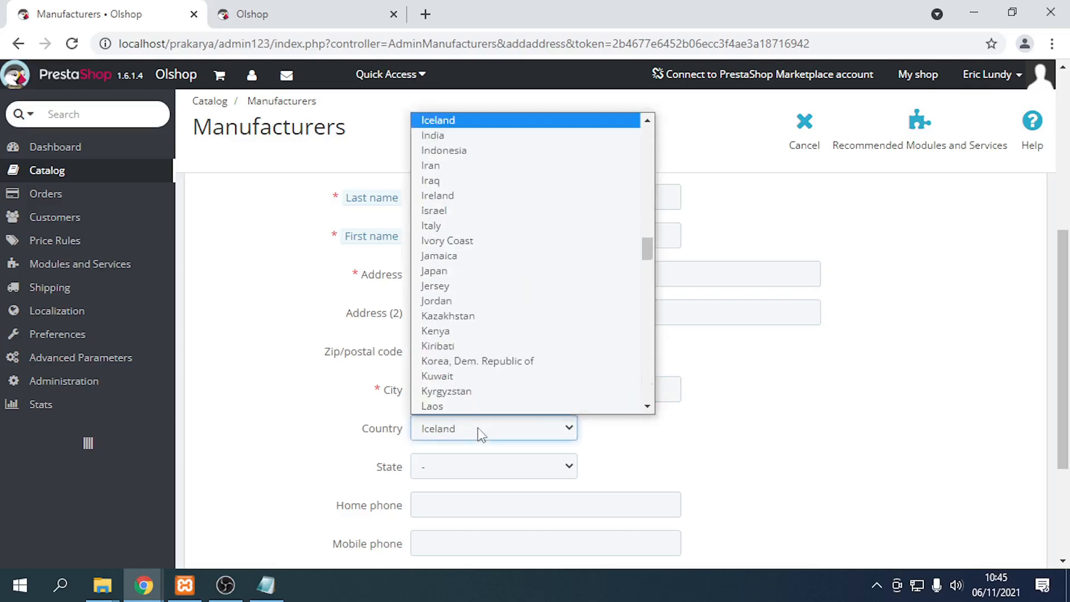
key(Return)
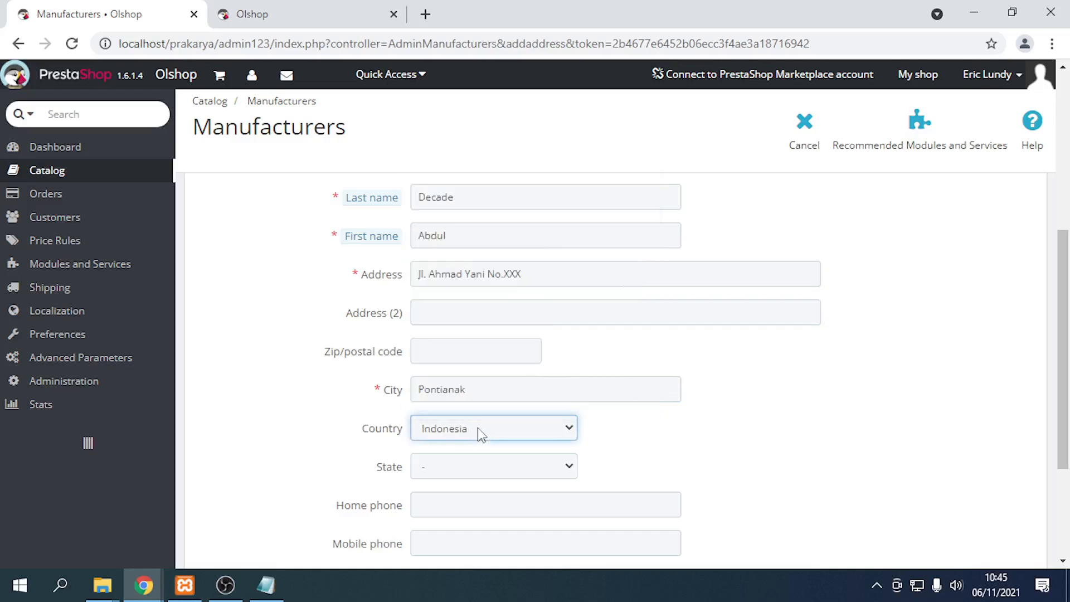
- Set the state of the manufacturer address to West Kalimantan
click(482, 463)
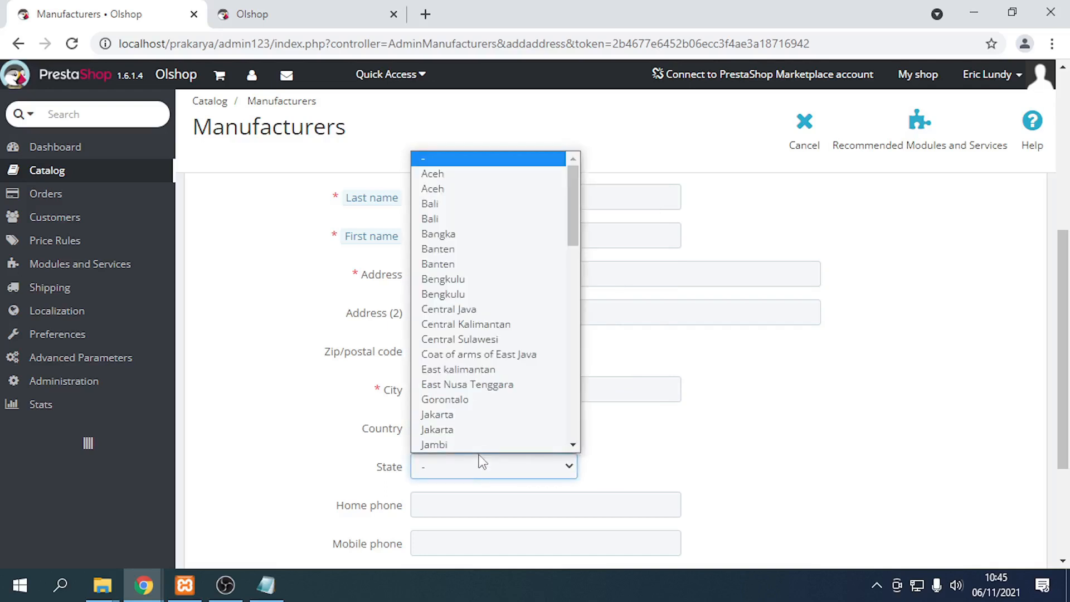
scroll(476, 386, down, 5)
scroll(474, 386, down, 4)
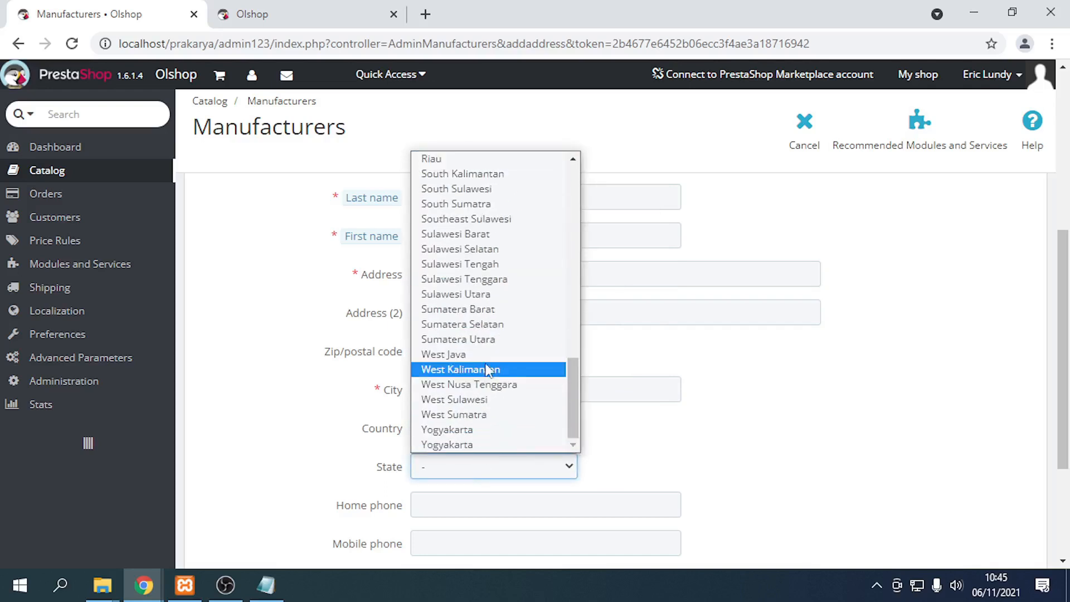
click(490, 374)
- Enter "Jam oprasional 08.00 - 15.00" and "Senin - Sabtu" on two lines as the address's other information and save the manufacturer address
scroll(435, 336, down, 3)
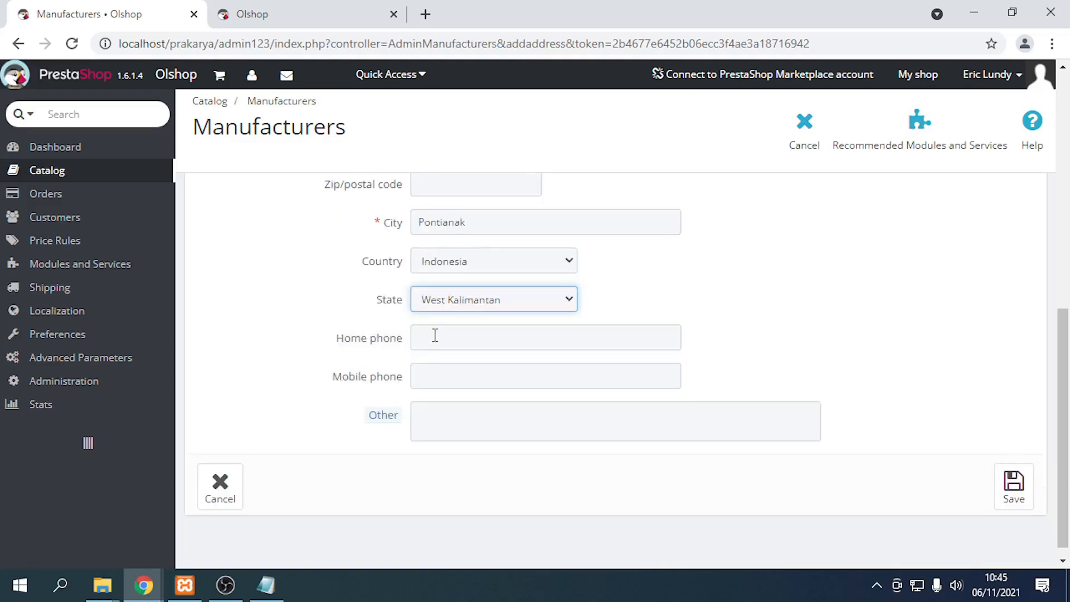
click(435, 335)
click(468, 382)
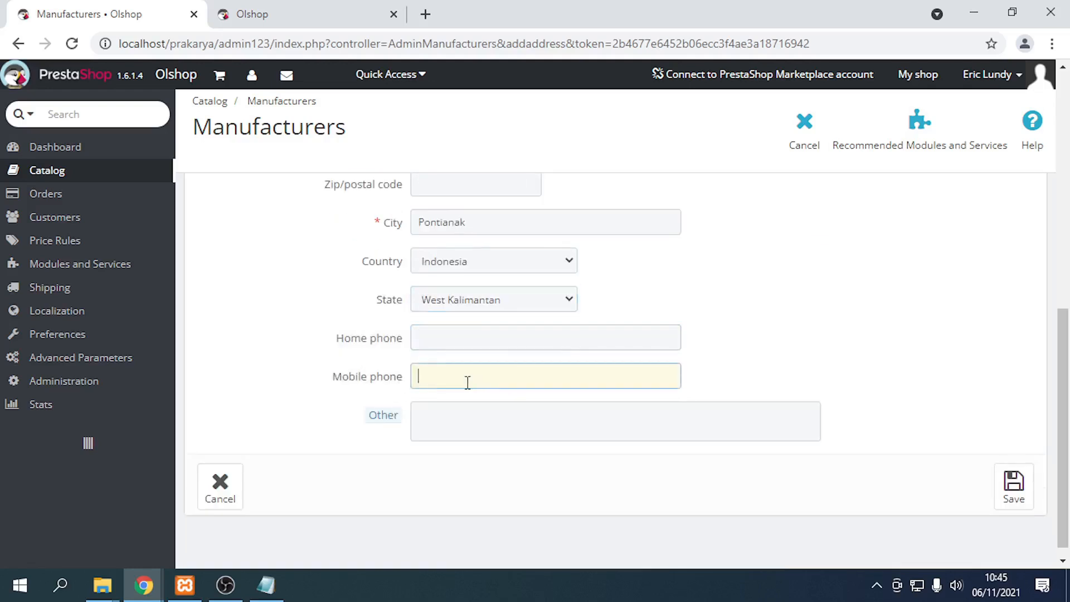
click(451, 431)
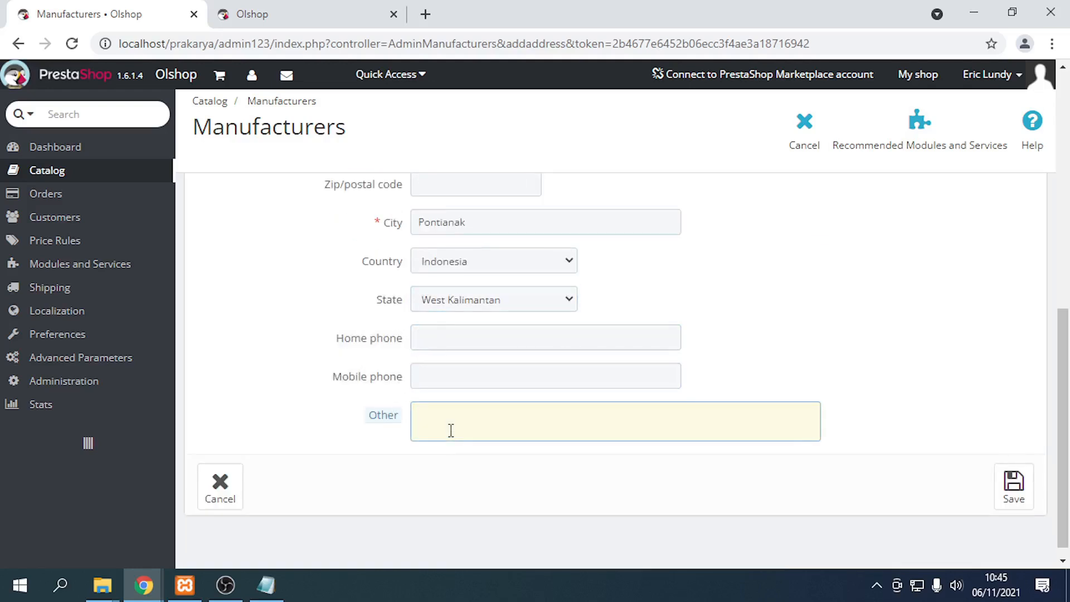
text(Jam opra)
text(sia)
text(onal )
text(08.00)
text( - 15)
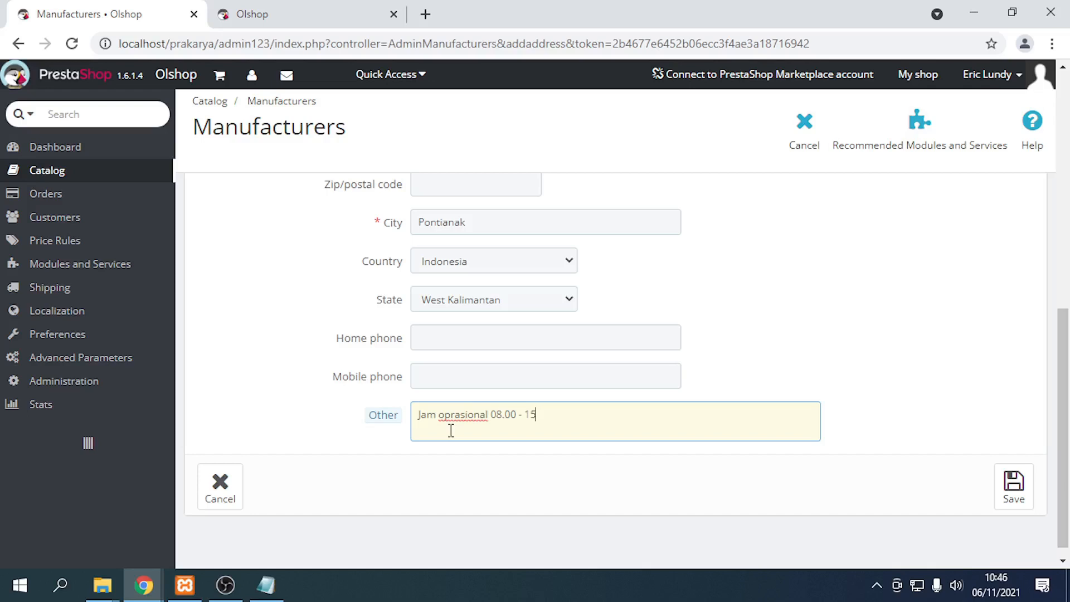
text(.00)
text(Senin -)
text( Sabtu)
click(1033, 473)
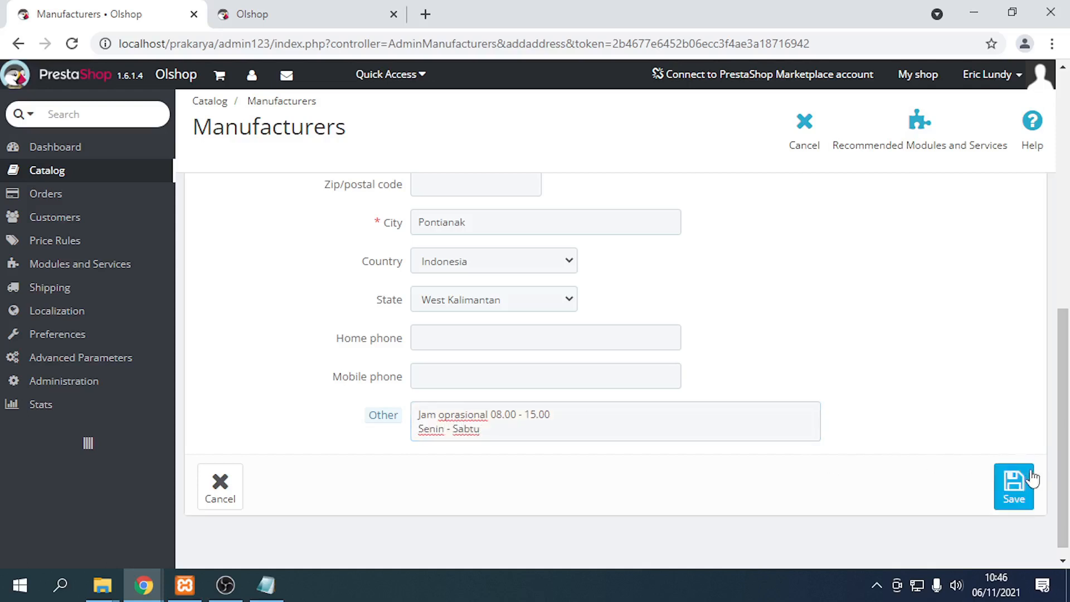
scroll(592, 413, down, 10)
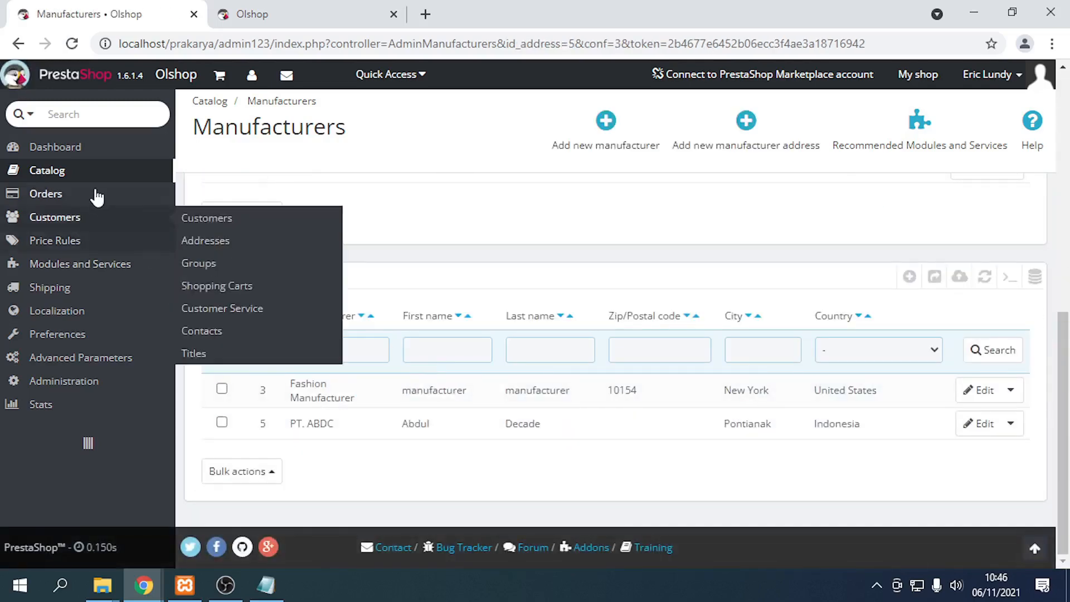
- Start a new supplier in the catalog and name it PT. ABDC
mouse_move(81, 179)
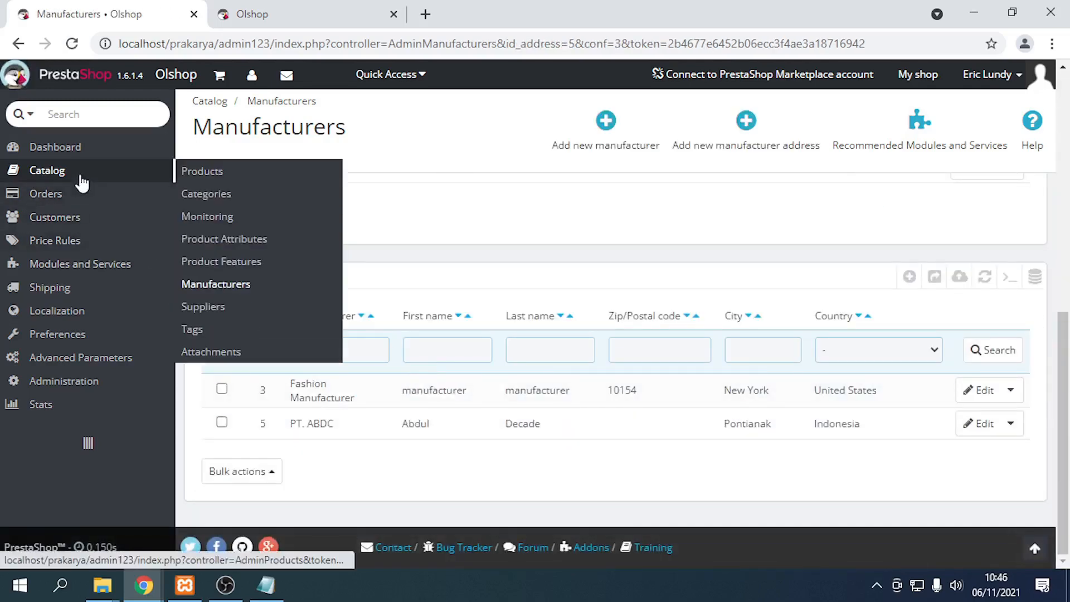
click(210, 307)
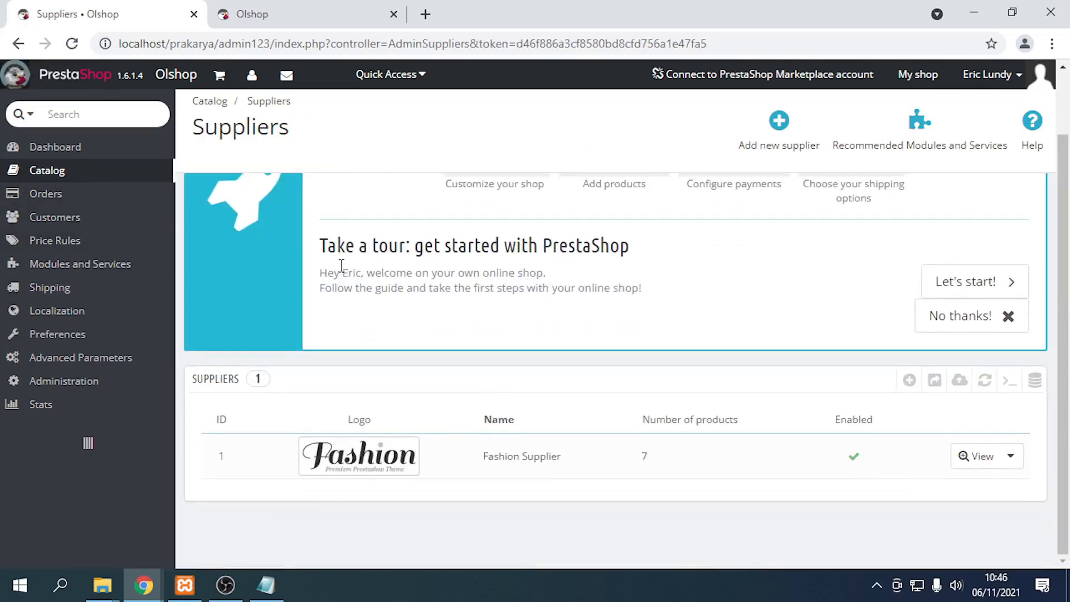
click(780, 130)
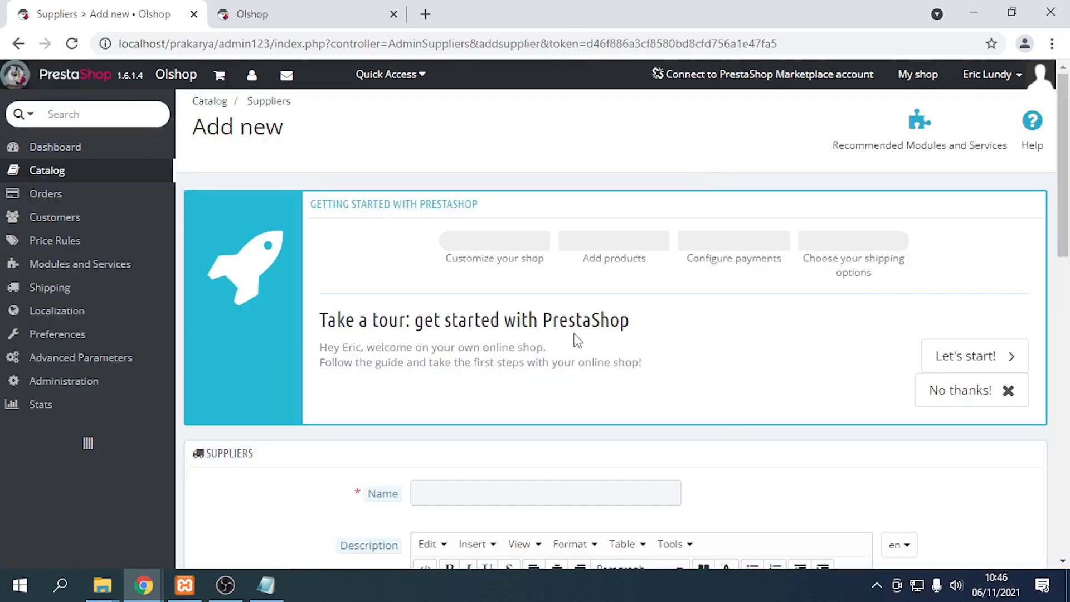
scroll(513, 334, down, 3)
click(513, 333)
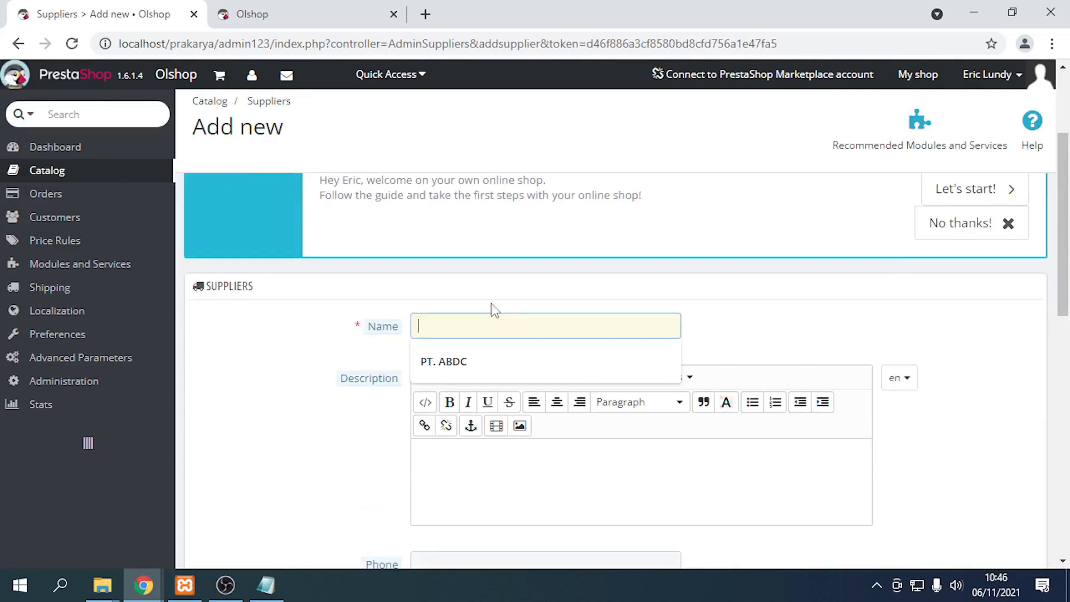
click(499, 351)
- Enter the supplier's street address in the main address field
scroll(446, 290, down, 6)
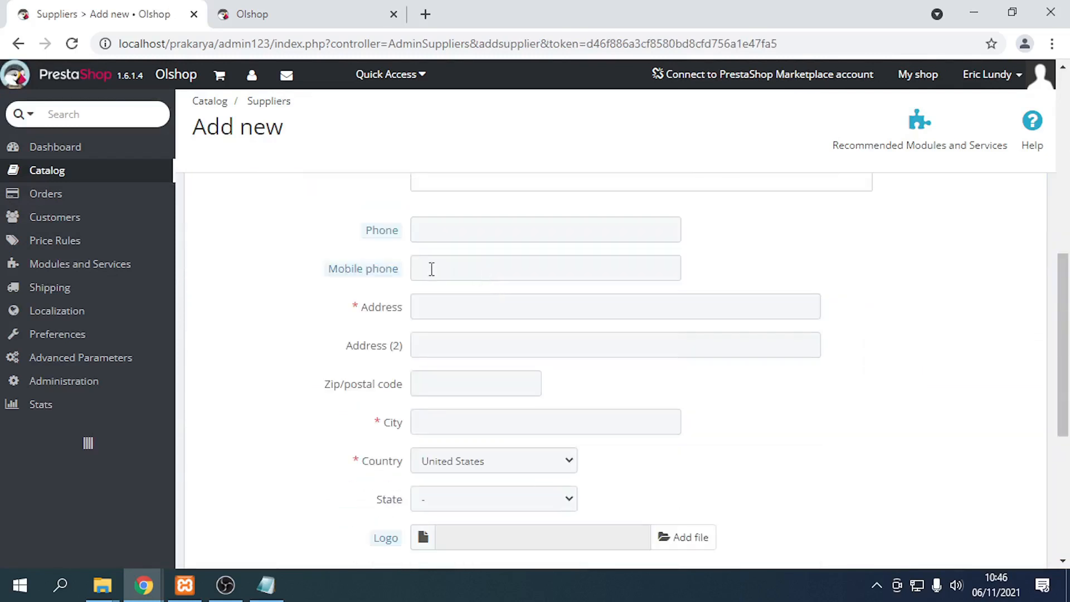
click(444, 310)
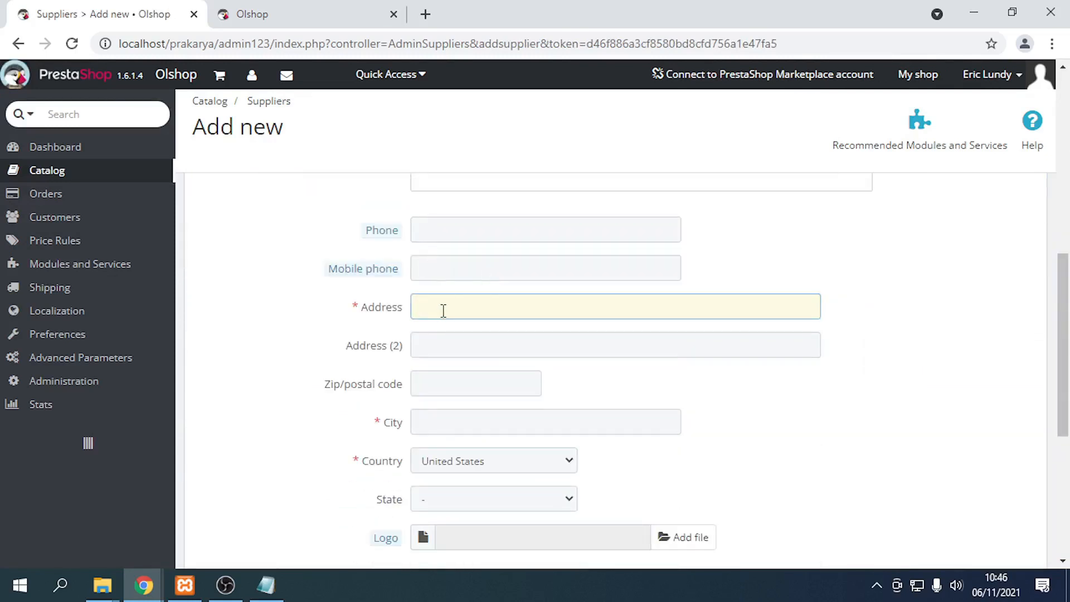
text(Ja)
text(. Ahmad Yani)
text( No.xyz)
- Enter the supplier's city and set its country to Indonesia
click(449, 417)
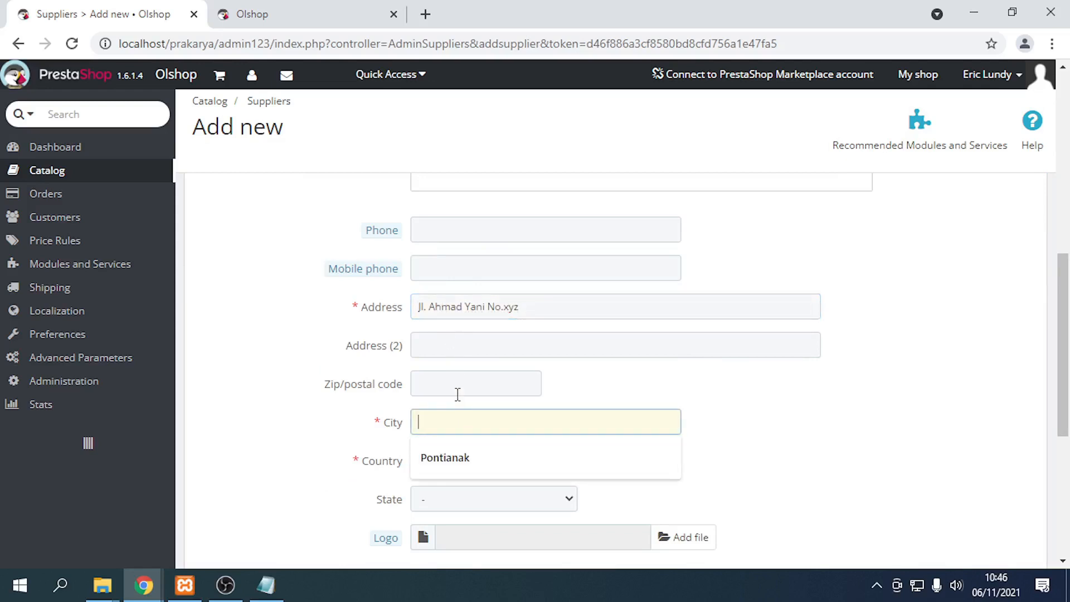
click(475, 453)
click(483, 460)
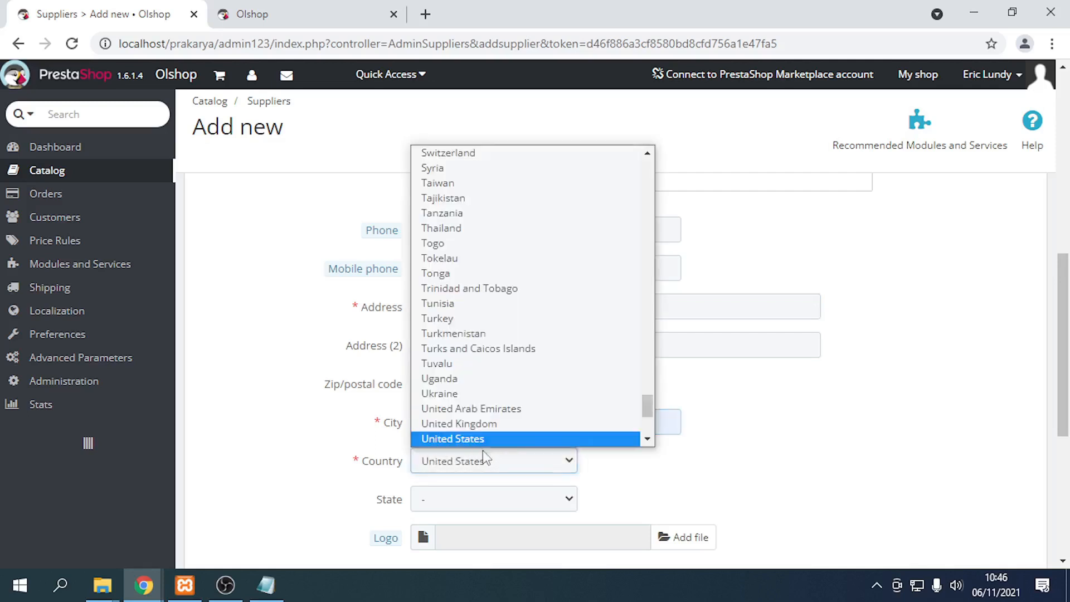
scroll(529, 425, down, 1)
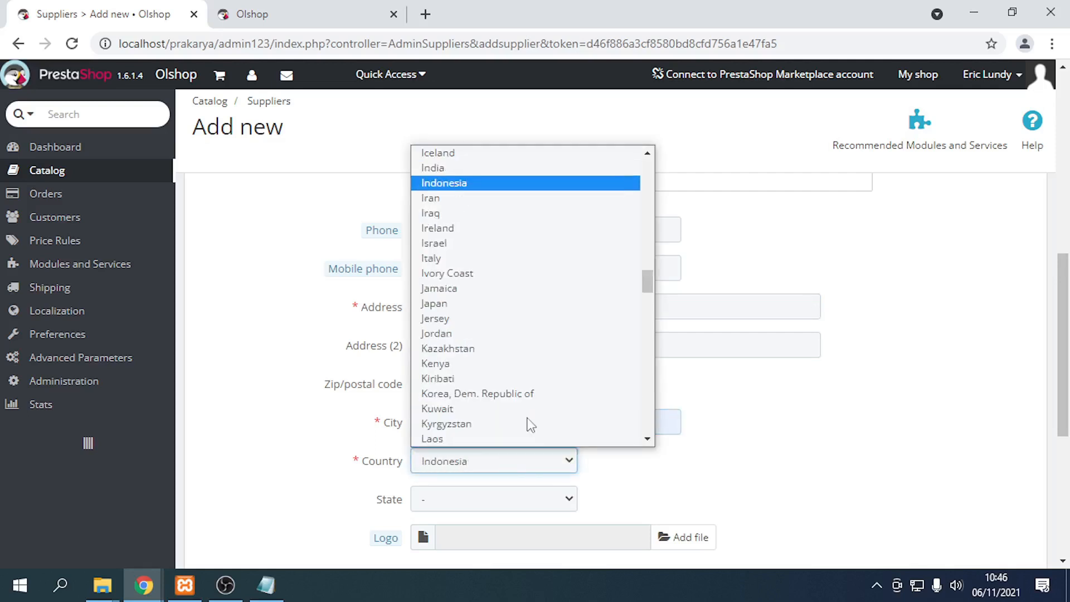
key(Return)
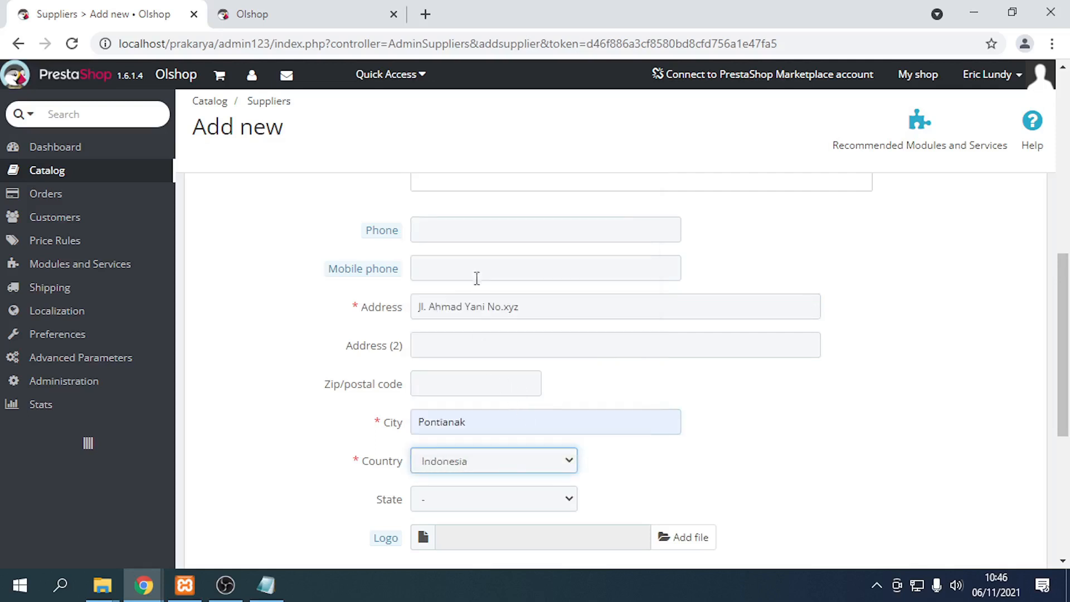
- Enter pt, abdc, buku and pelajaran as the supplier's meta keywords
scroll(443, 251, up, 2)
scroll(474, 251, down, 3)
scroll(488, 225, up, 1)
scroll(454, 255, down, 5)
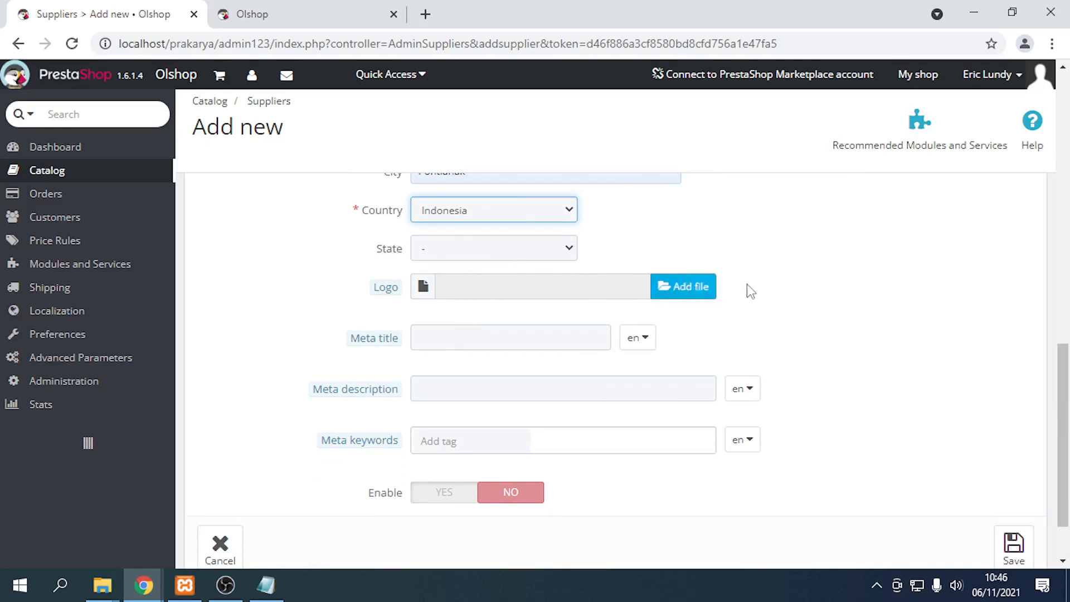
scroll(497, 435, up, 12)
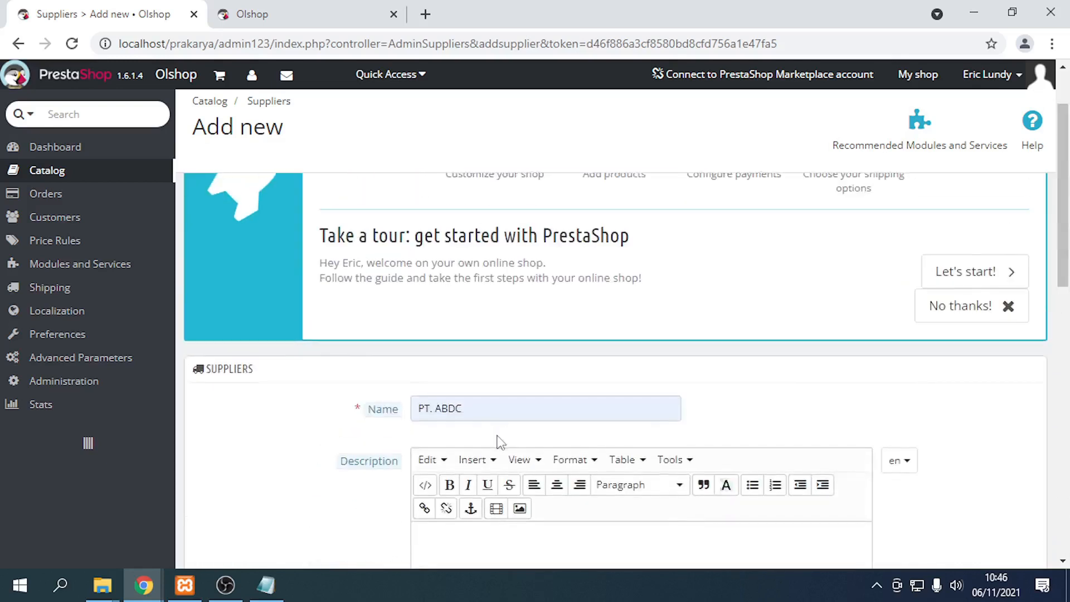
scroll(496, 440, down, 11)
scroll(500, 440, down, 3)
text(pt)
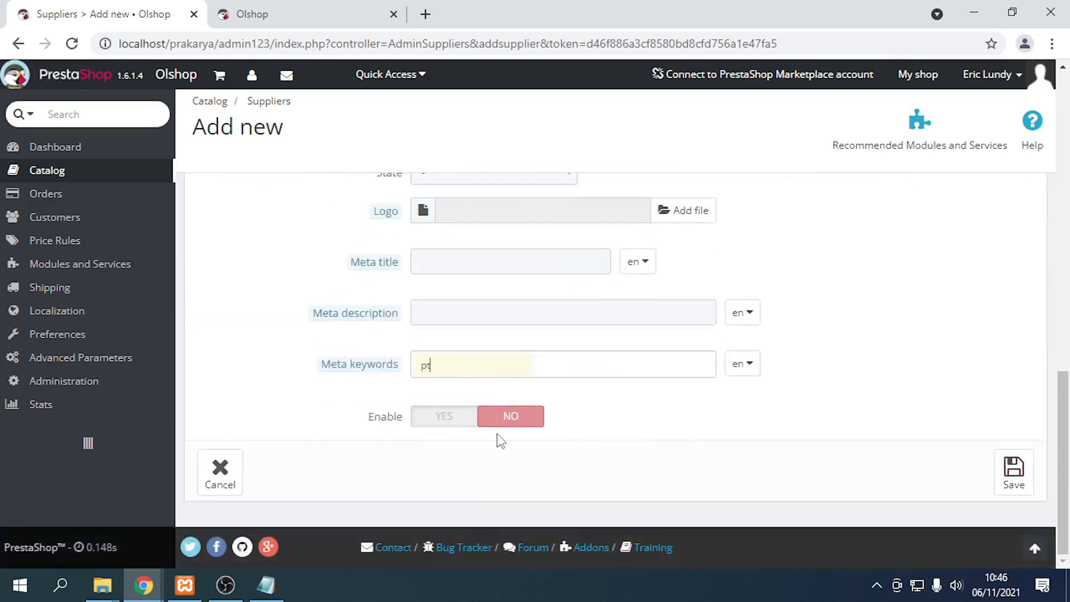
key(Return)
text(abd)
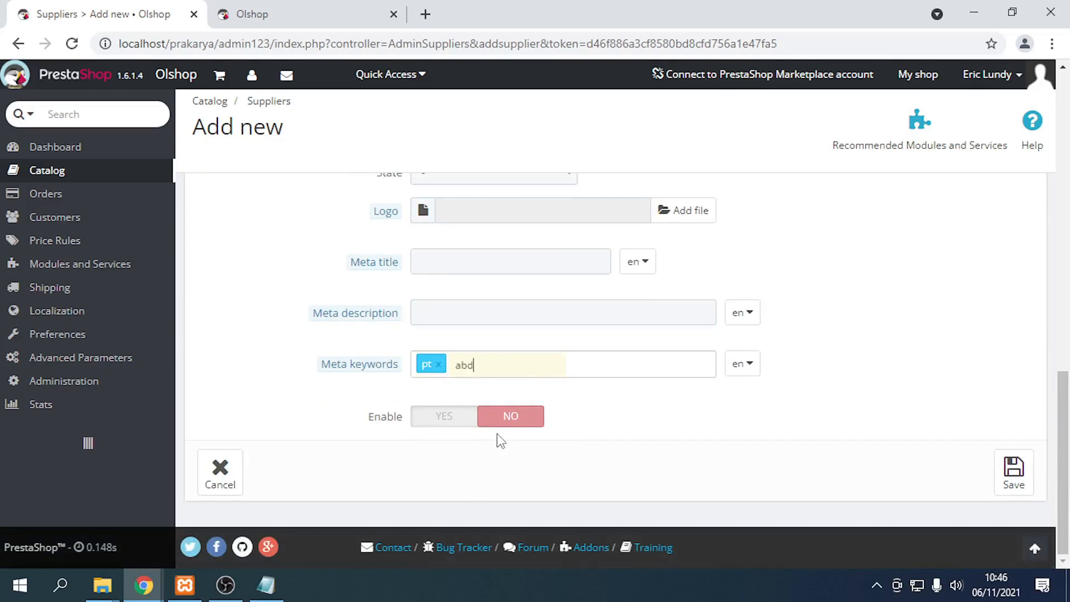
text(c)
key(Return)
text(buku)
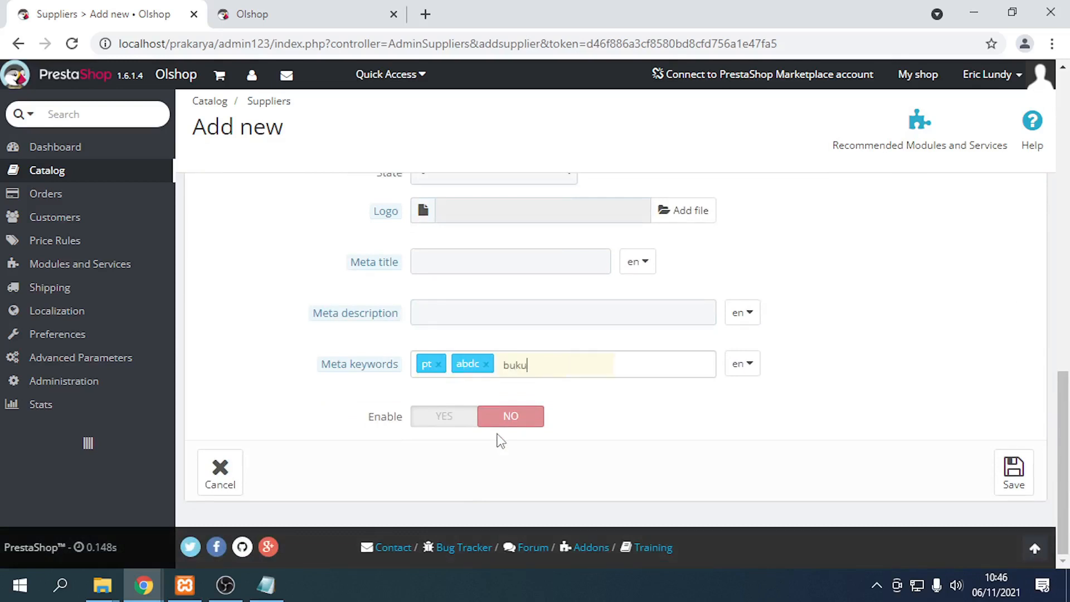
key(Return)
text(pelajaran)
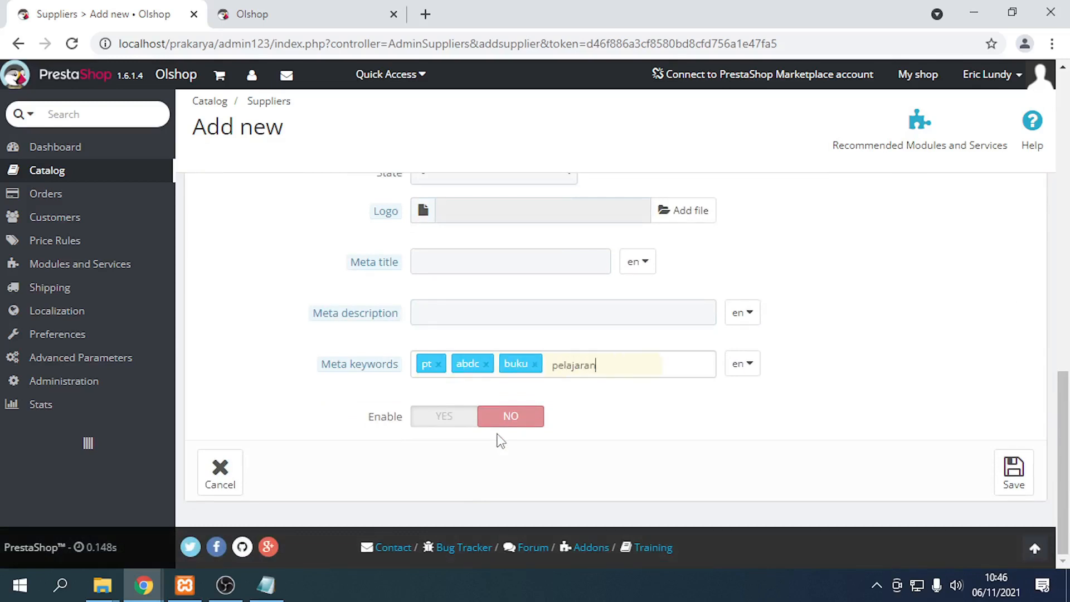
- Enable the PT. ABDC supplier and save it
click(438, 419)
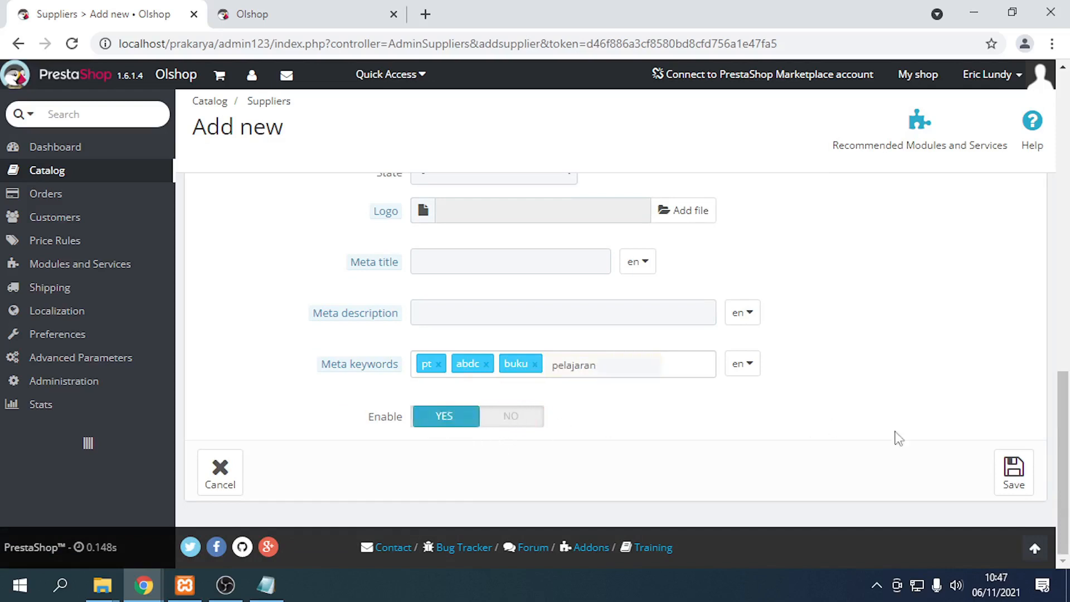
click(1014, 471)
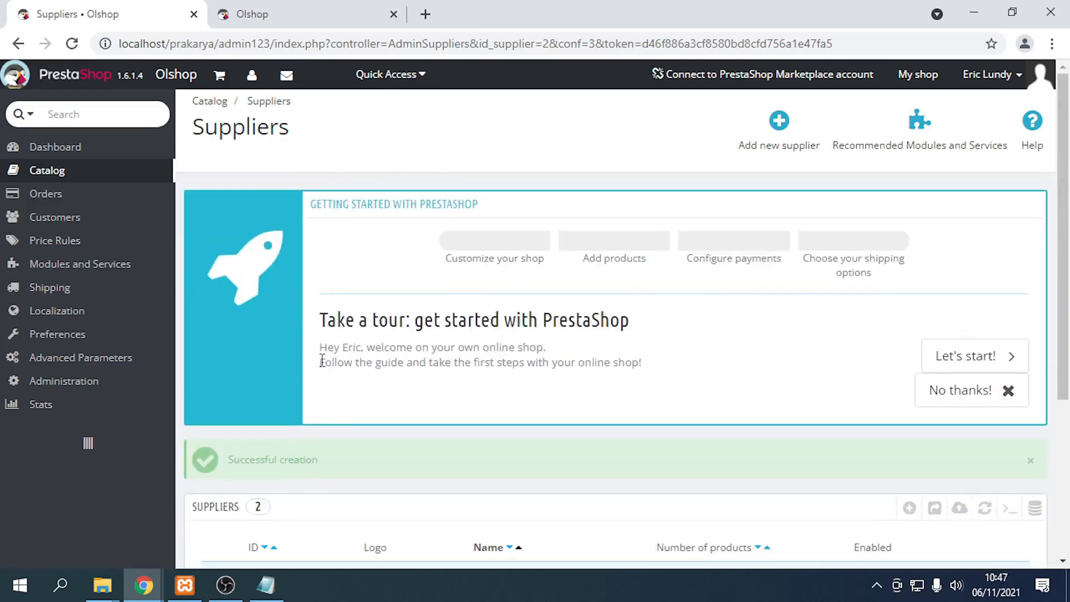
- Open the catalog's product list and go to the existing demo products
mouse_move(85, 192)
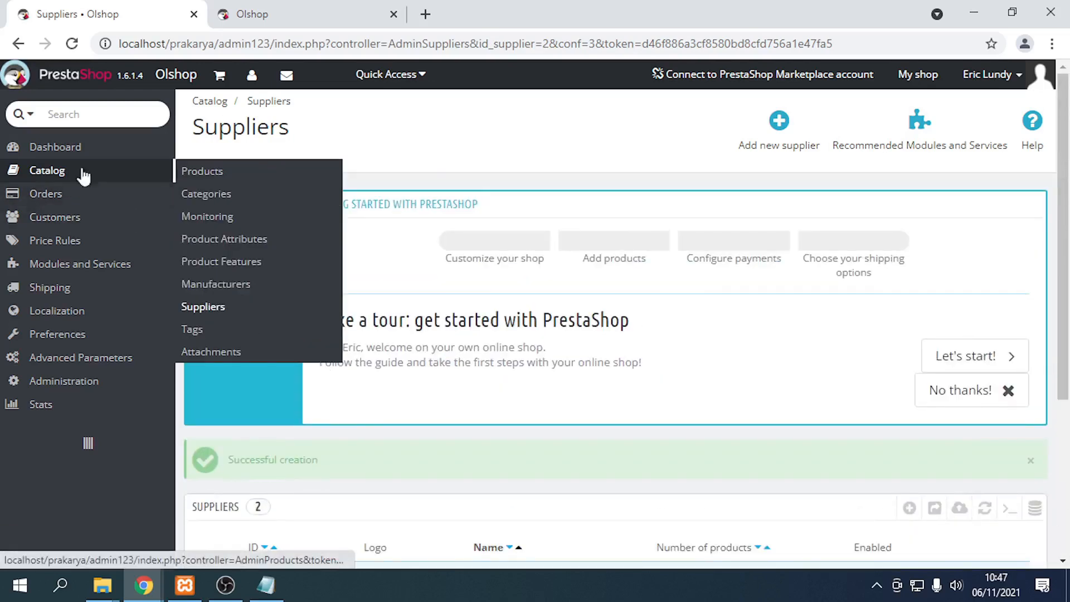
click(223, 171)
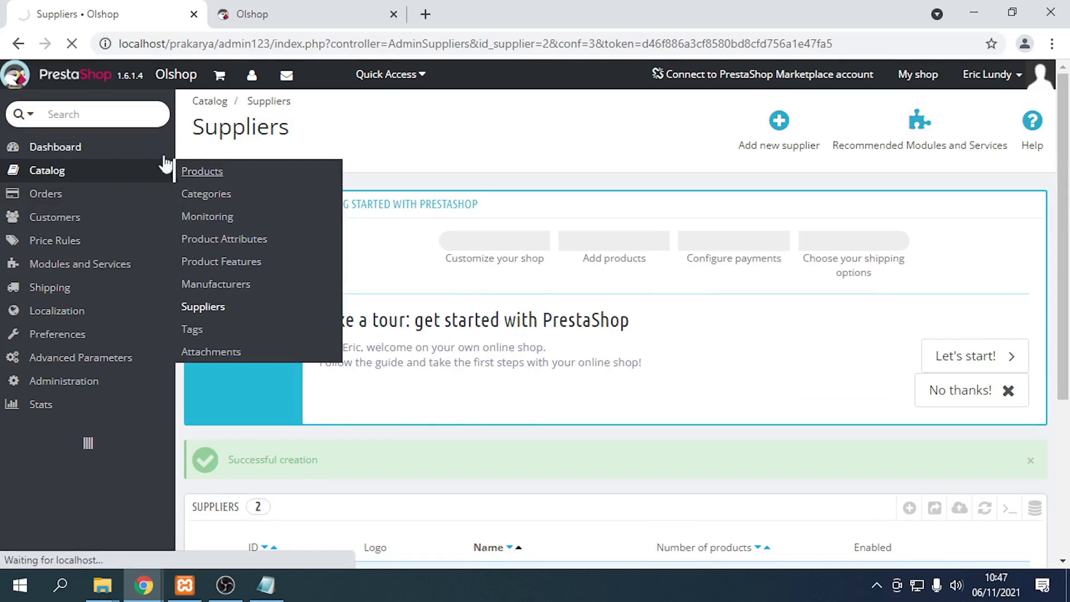
scroll(429, 221, down, 3)
scroll(427, 215, down, 6)
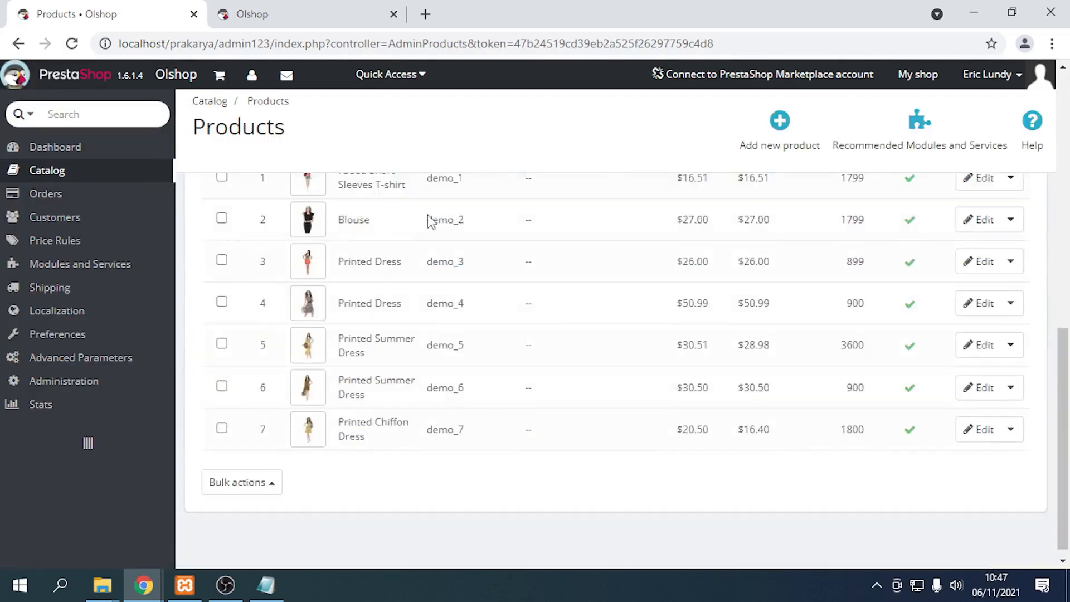
scroll(406, 290, up, 1)
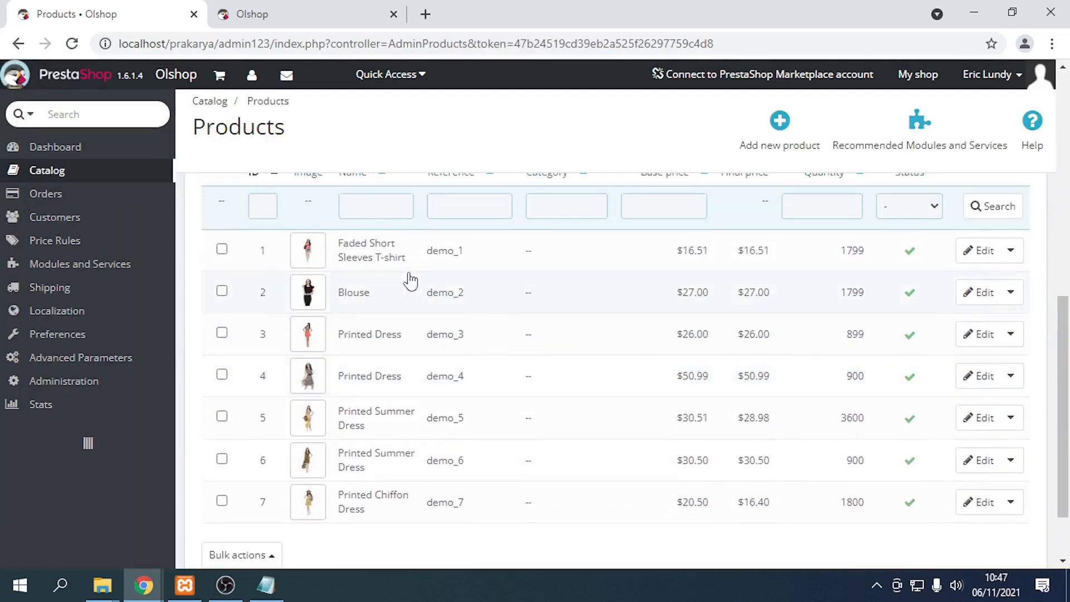
- Delete all seven demo products, demo_1 to demo_7, from the product list in one bulk action
click(222, 250)
click(222, 291)
click(222, 333)
click(221, 375)
click(222, 416)
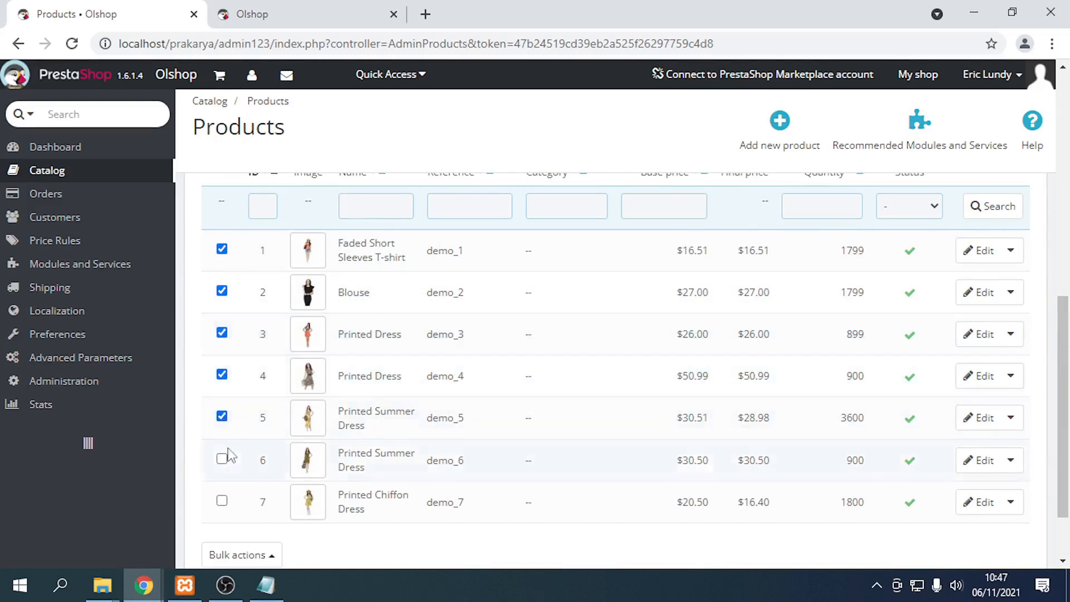
click(222, 461)
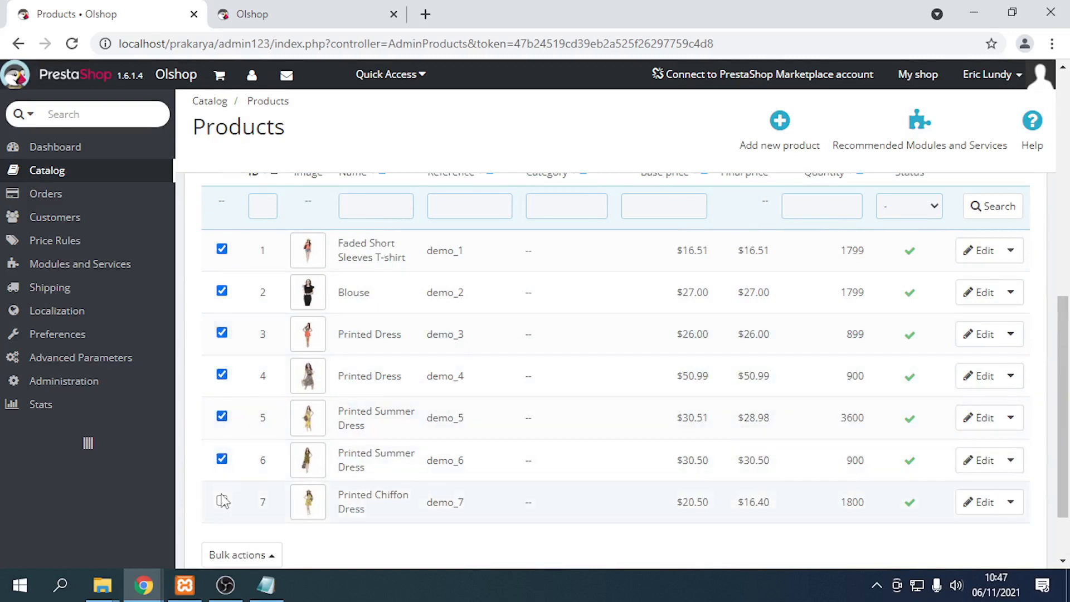
click(222, 501)
scroll(262, 485, down, 2)
click(274, 471)
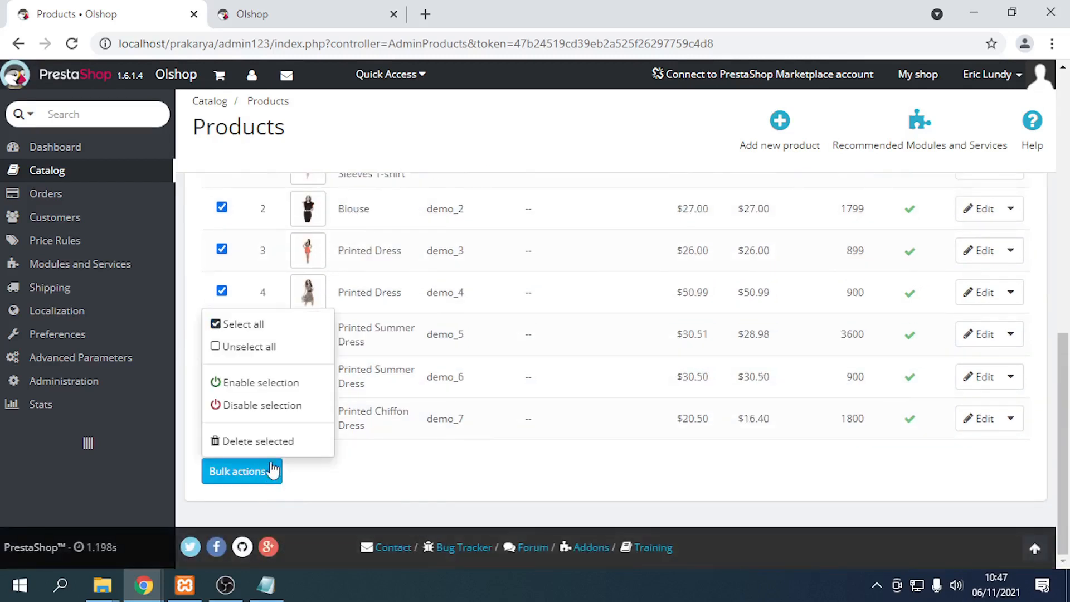
click(270, 445)
click(627, 140)
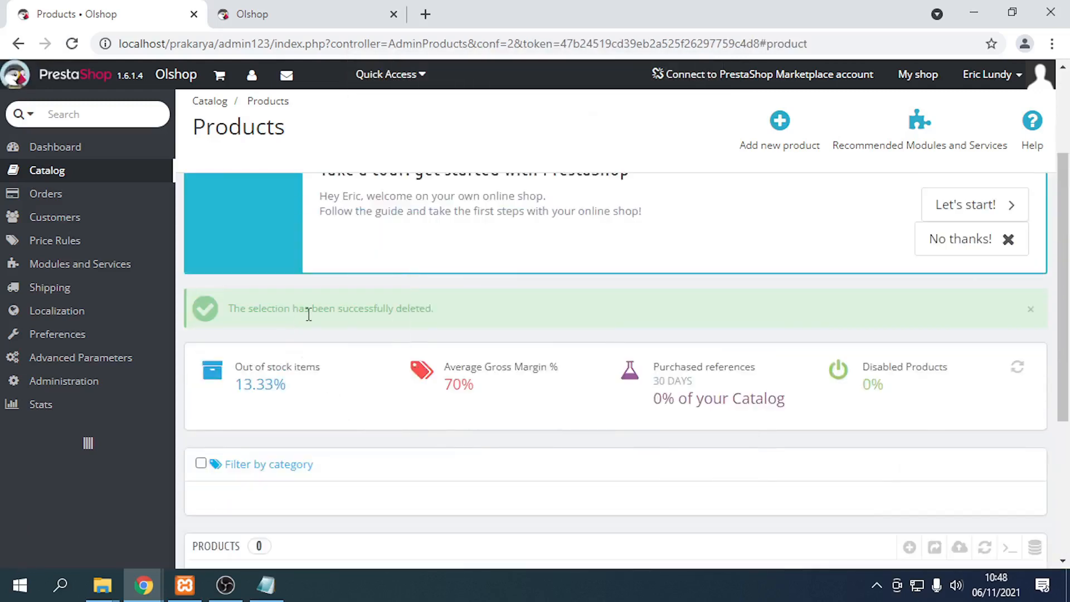
scroll(446, 399, down, 3)
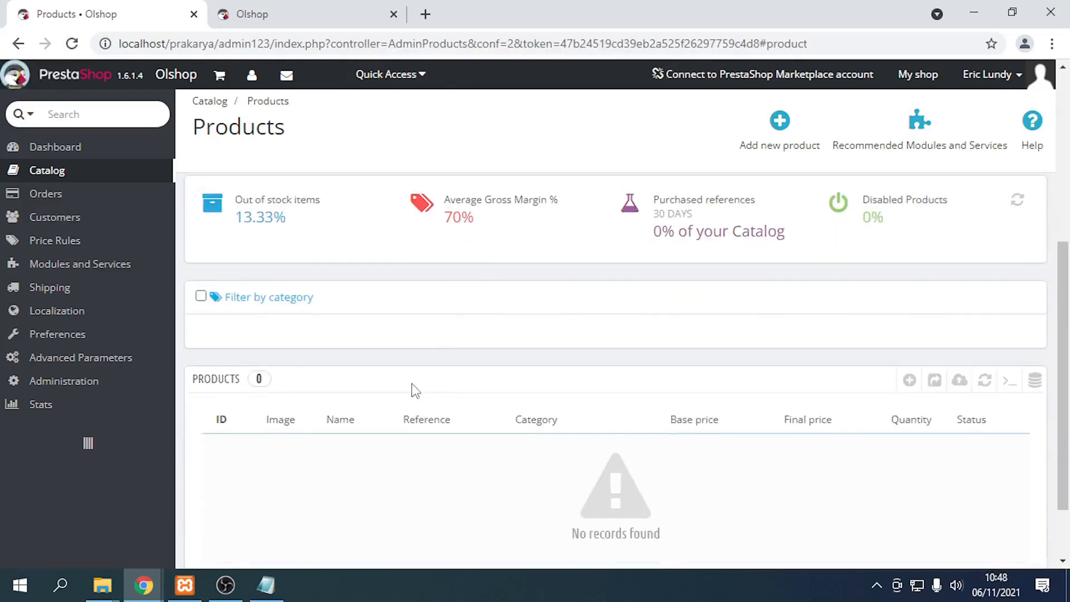
- Start adding a new product and set its type to Standard product after trying the pack and virtual types
click(778, 123)
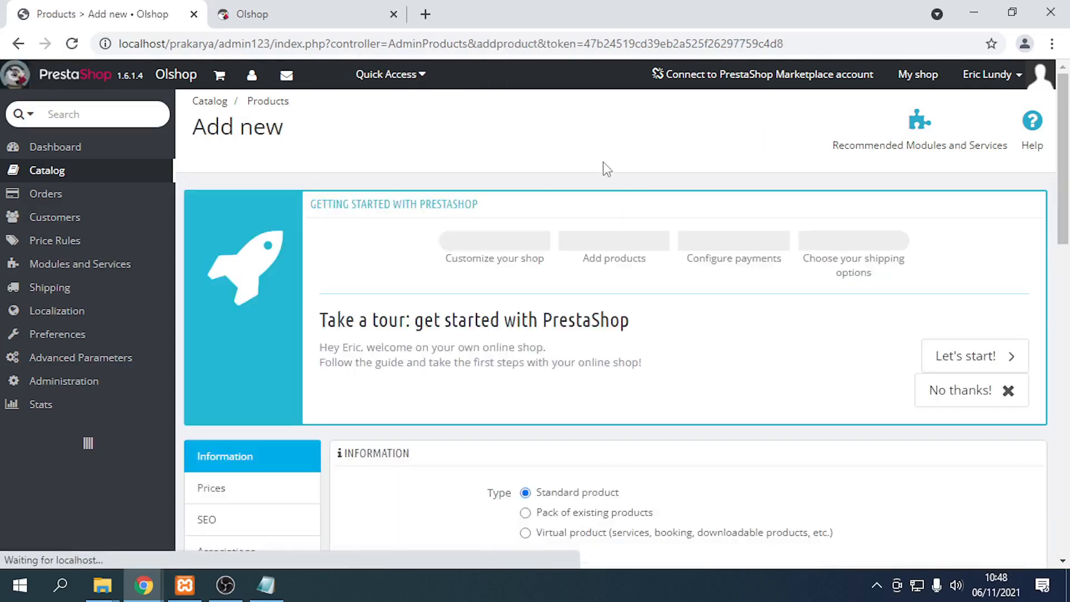
scroll(507, 206, down, 3)
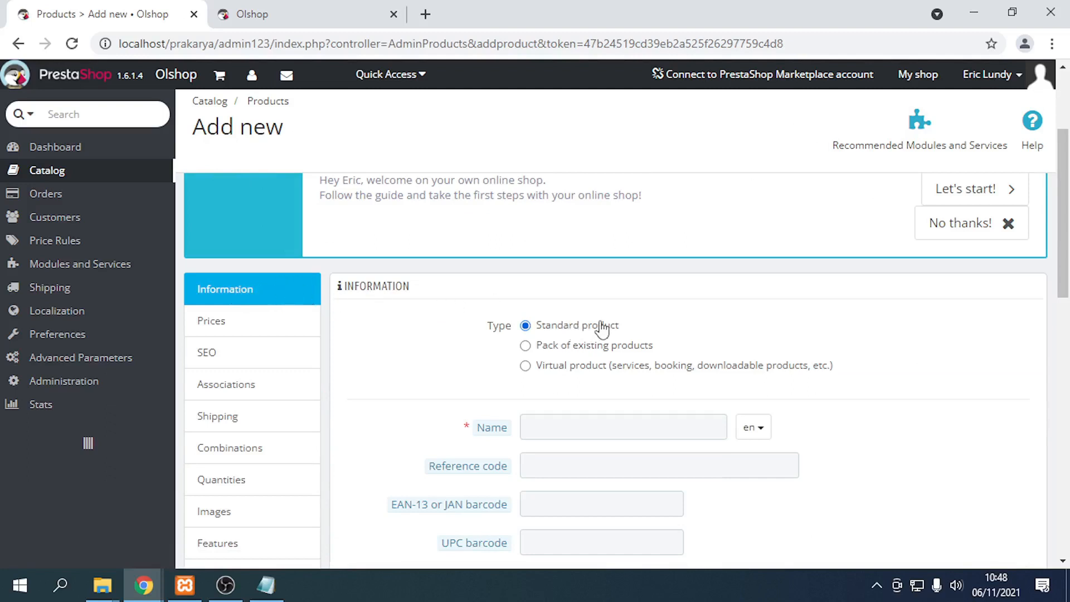
click(526, 346)
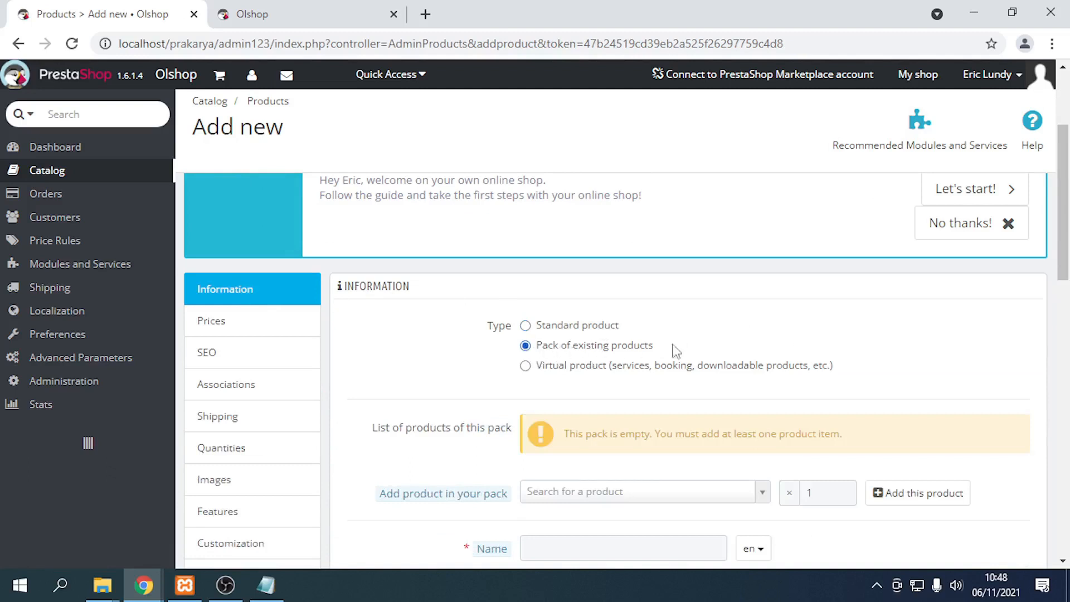
click(525, 366)
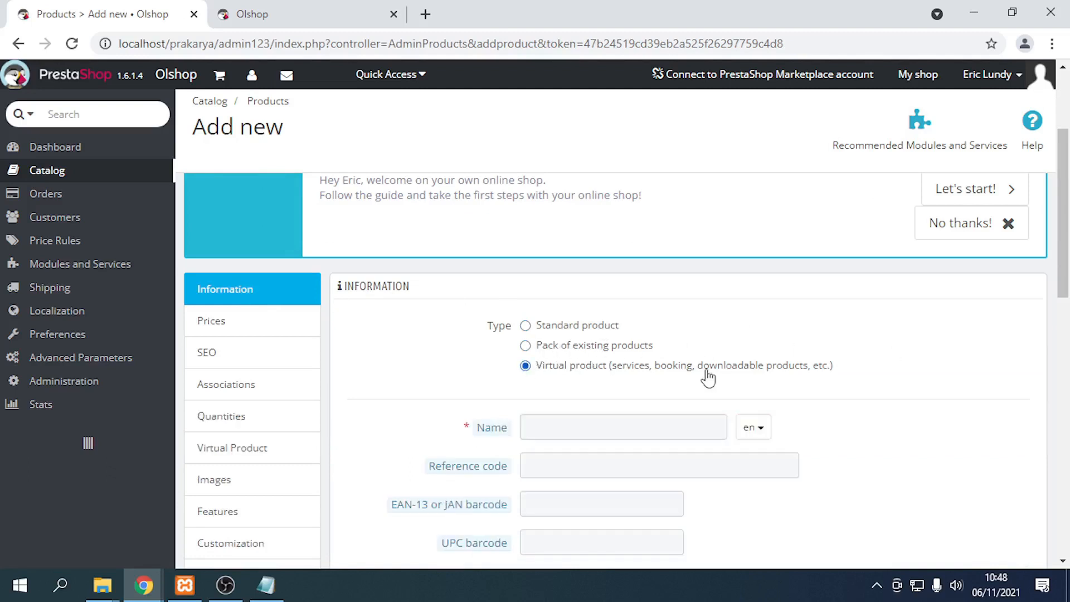
click(547, 327)
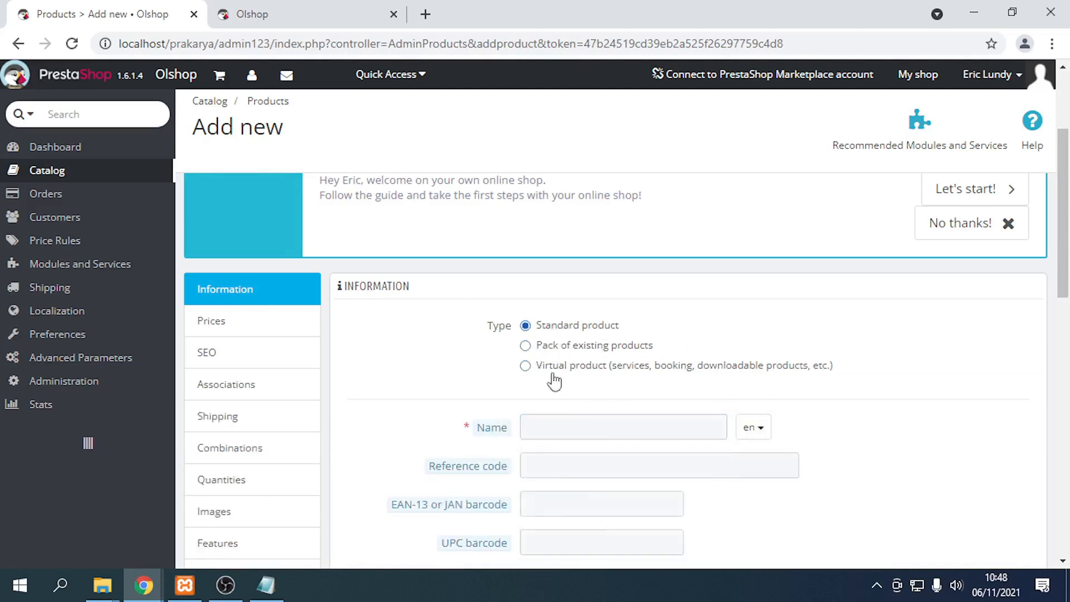
- Enter Buku Matematikan as the product's name
click(557, 420)
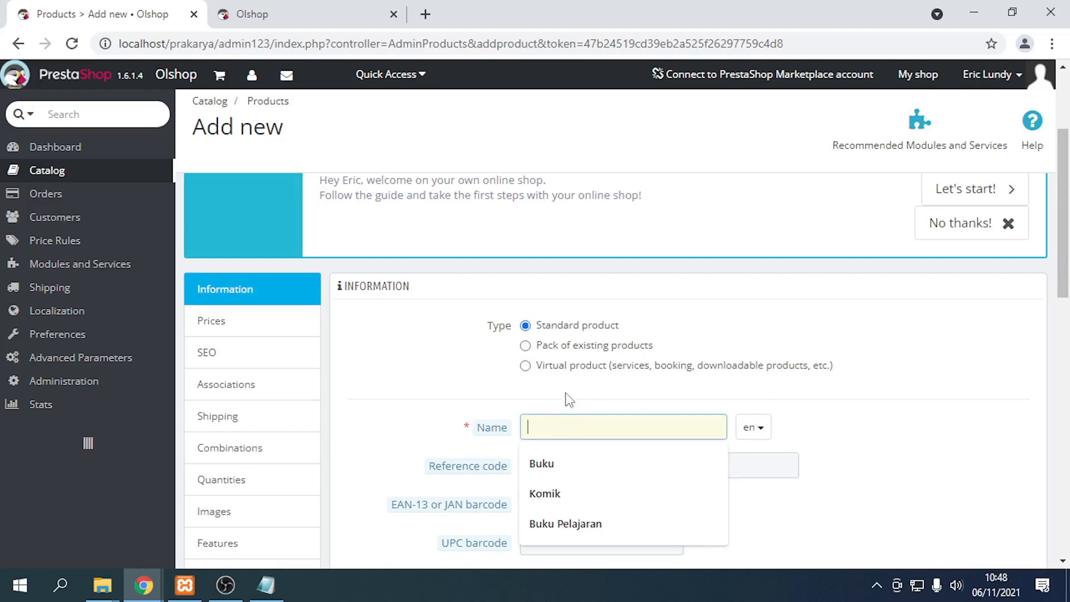
text(Buku)
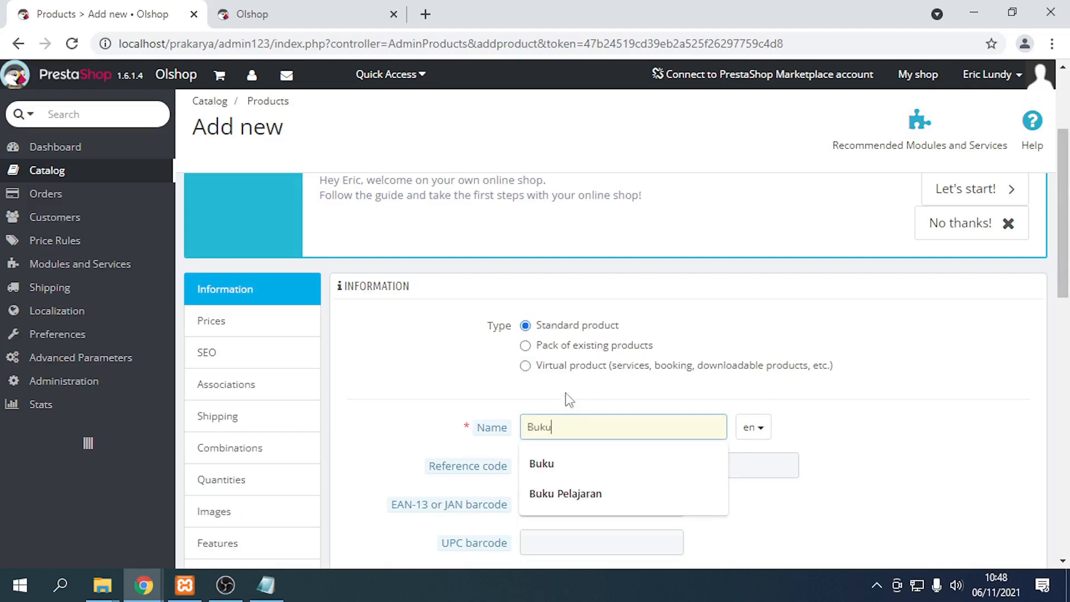
text( M)
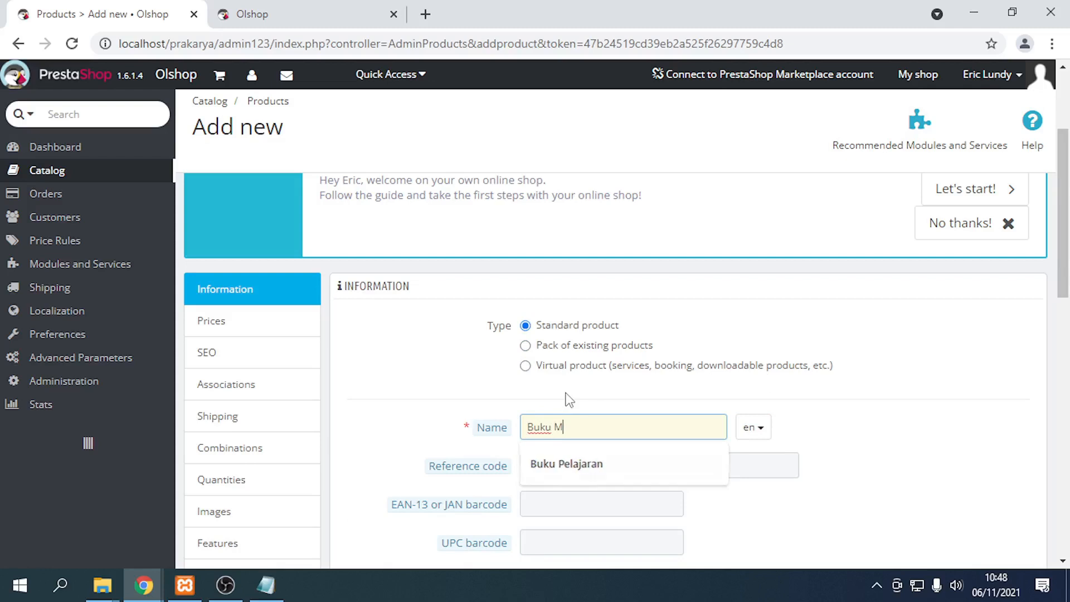
text(atematika)
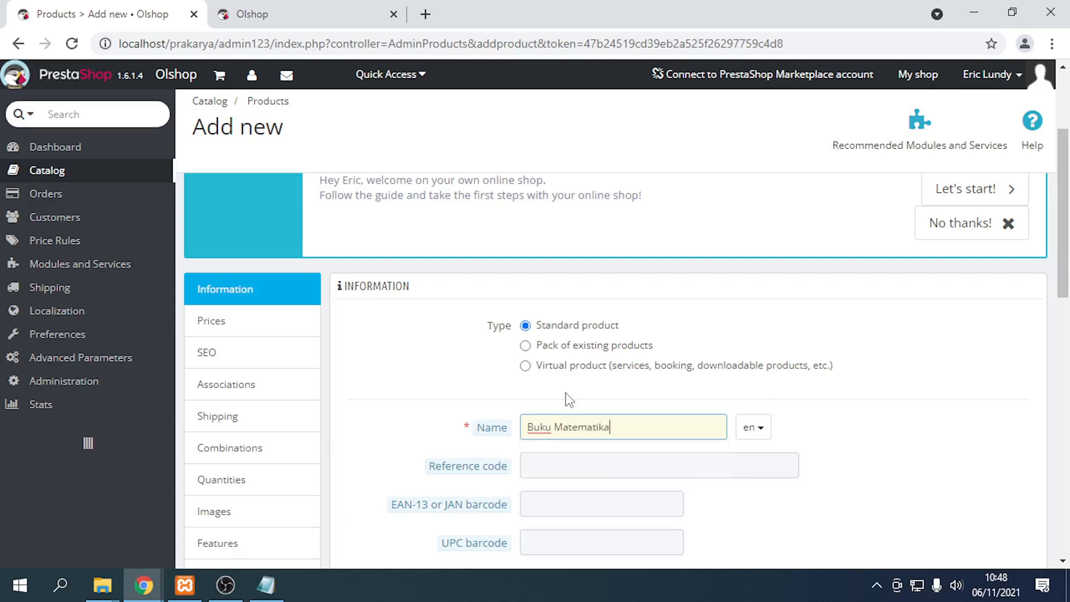
text(n)
- Read the help texts for the reference code, the EAN-13 or JAN barcode and the UPC barcode
click(557, 457)
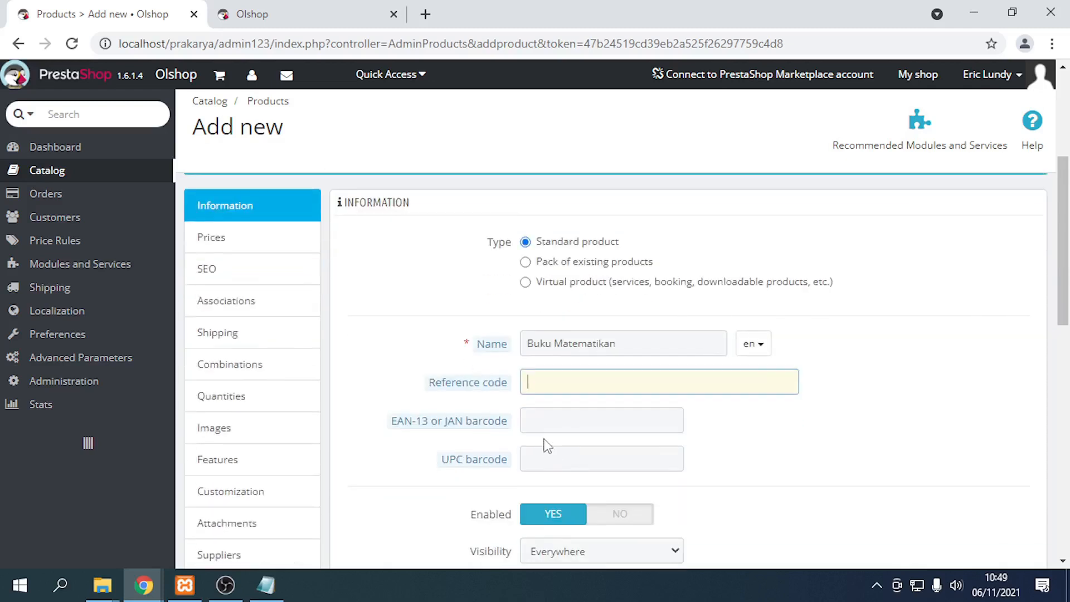
mouse_move(452, 388)
mouse_move(405, 425)
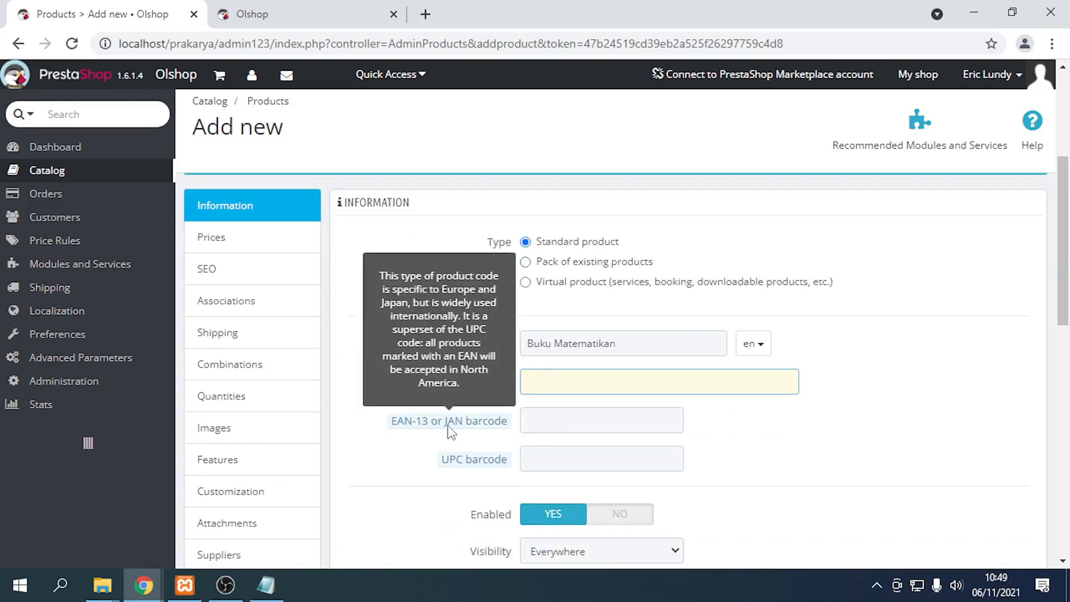
mouse_move(470, 463)
- Try disabling the product, enable it again and look through the visibility choices, leaving it at Everywhere
scroll(545, 446, down, 3)
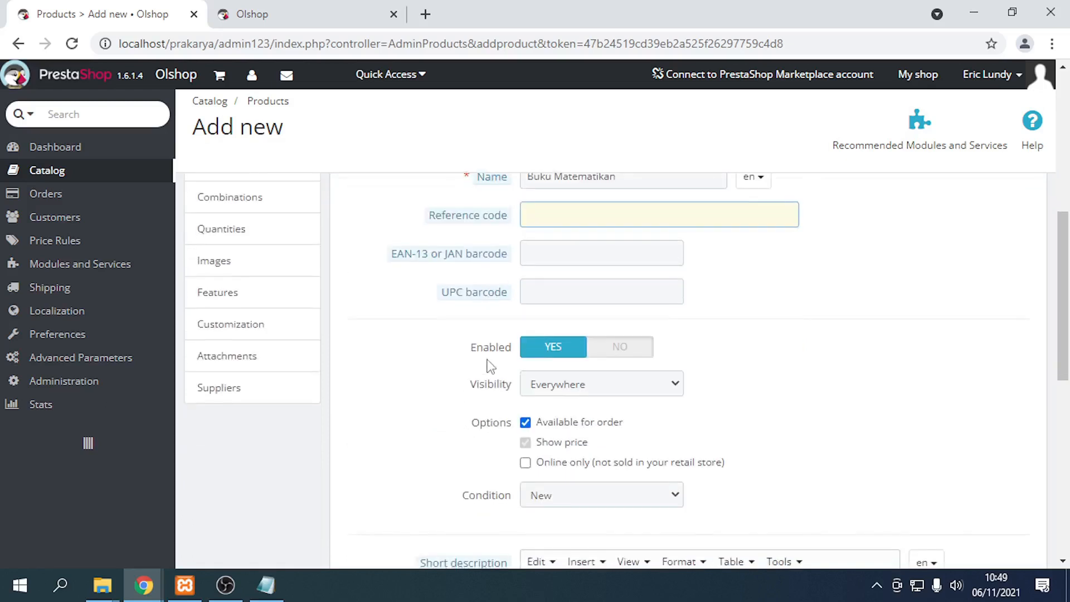
click(609, 354)
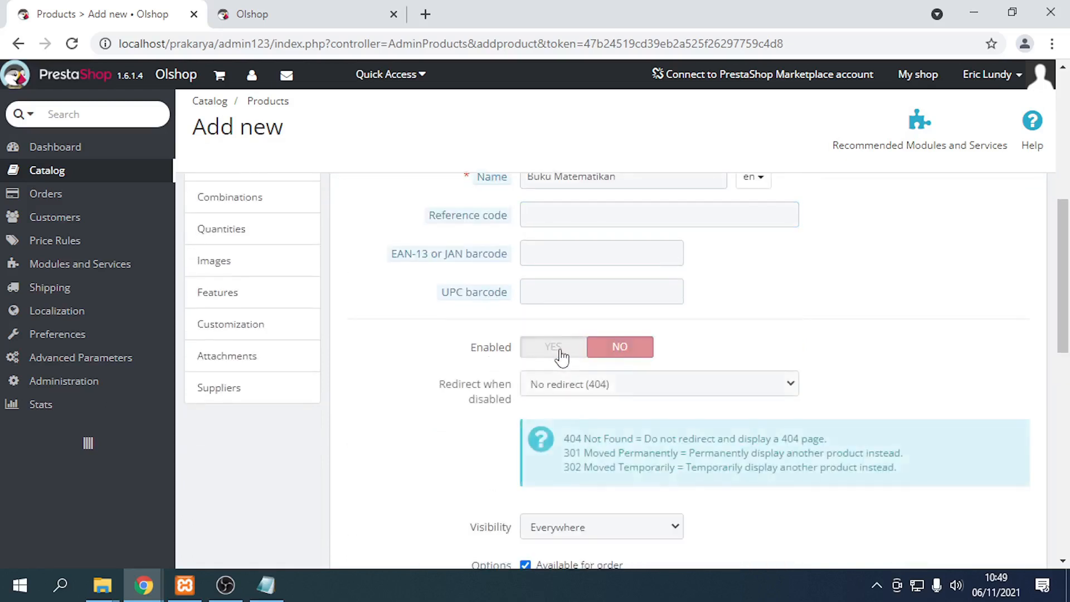
click(560, 356)
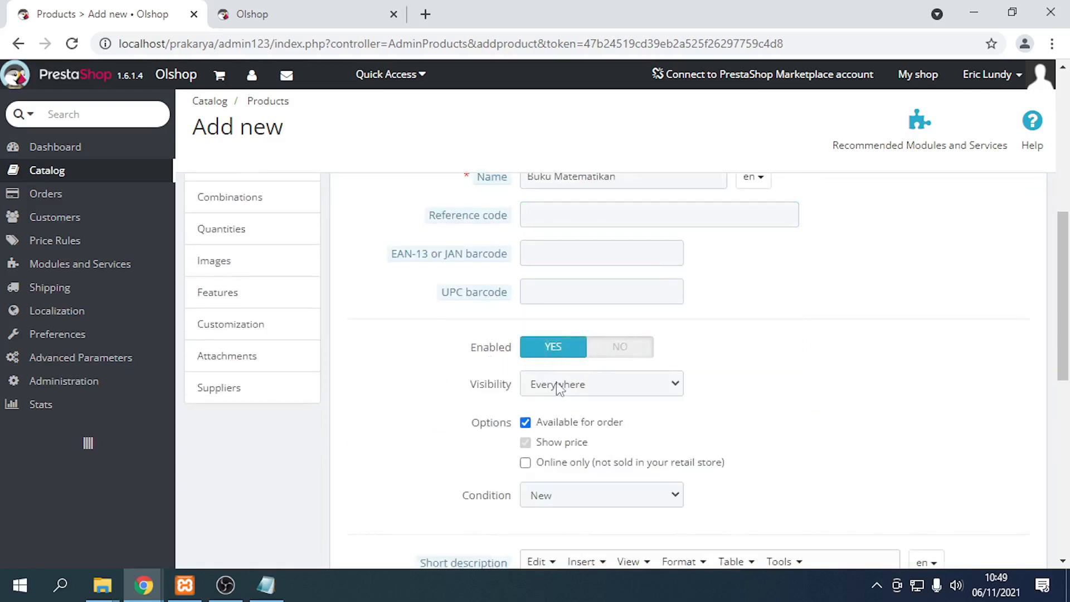
click(577, 389)
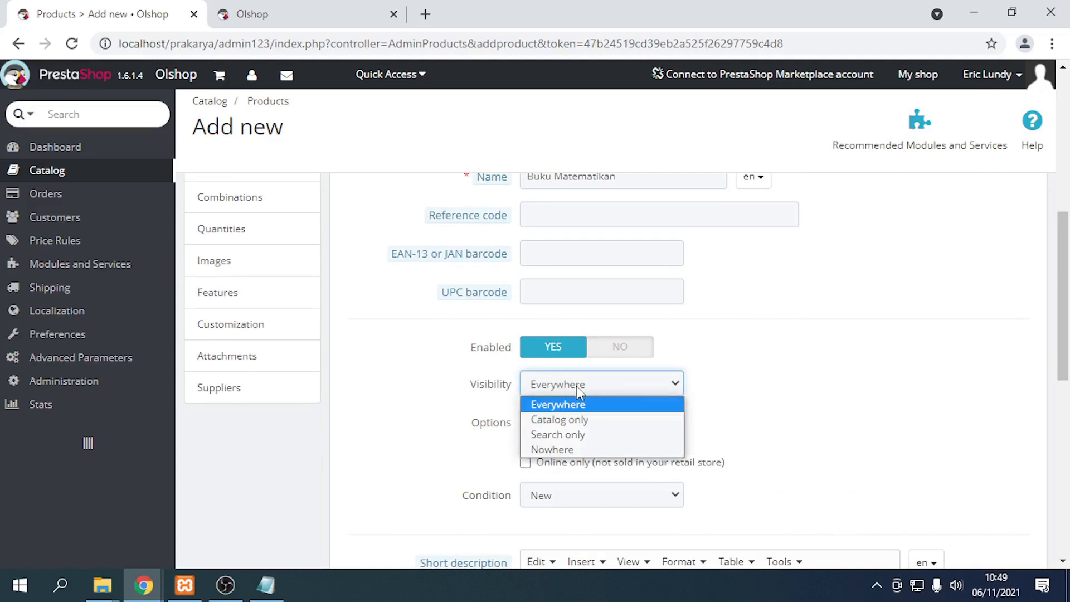
click(744, 379)
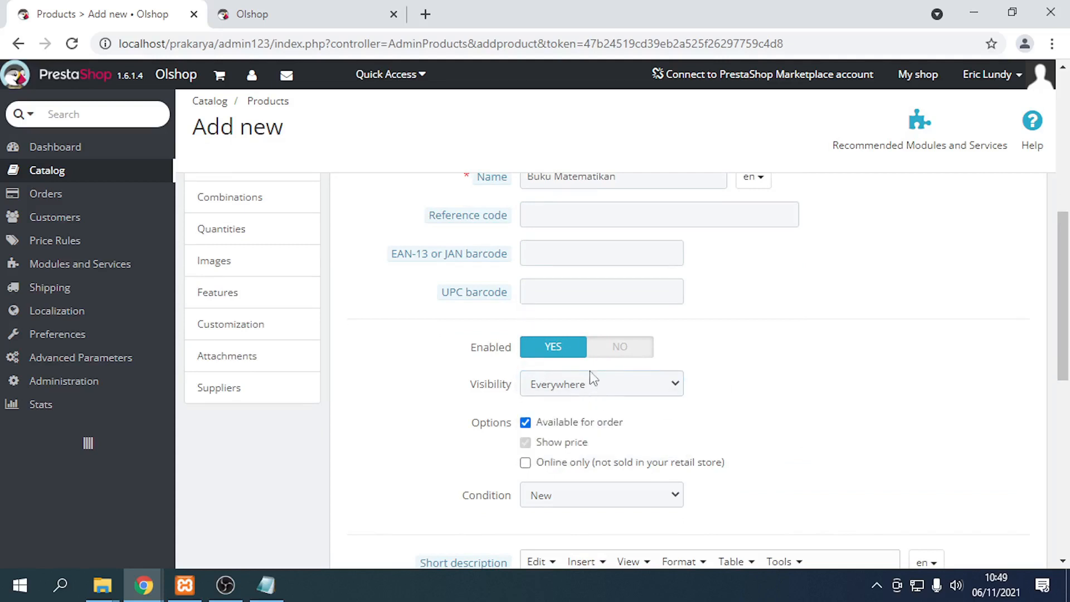
- Try the Online only option, clear it again and keep the product's condition at New
scroll(577, 381, down, 1)
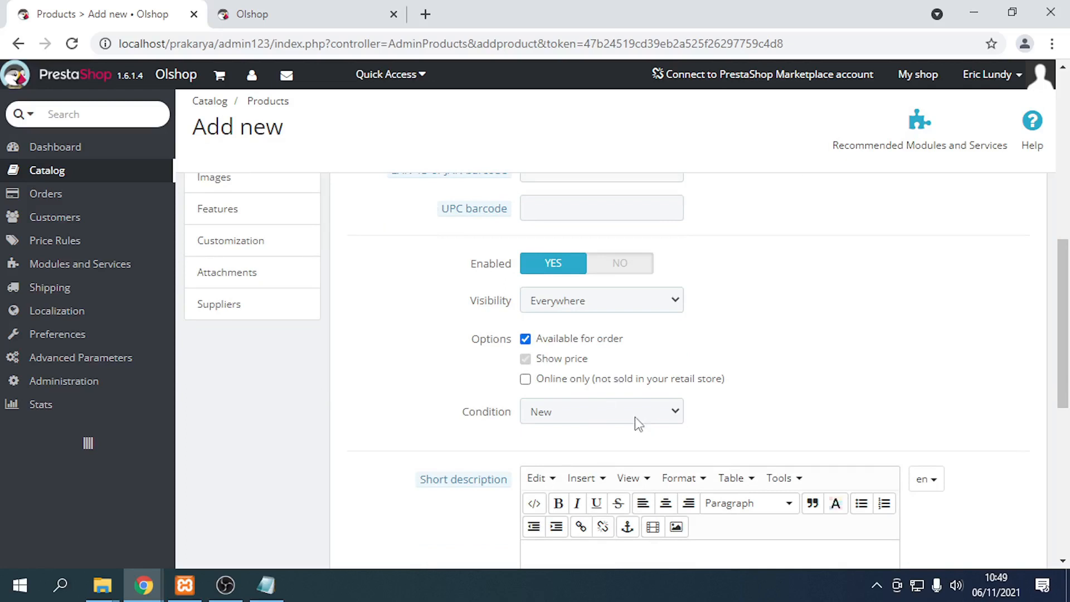
click(547, 390)
scroll(547, 387, up, 3)
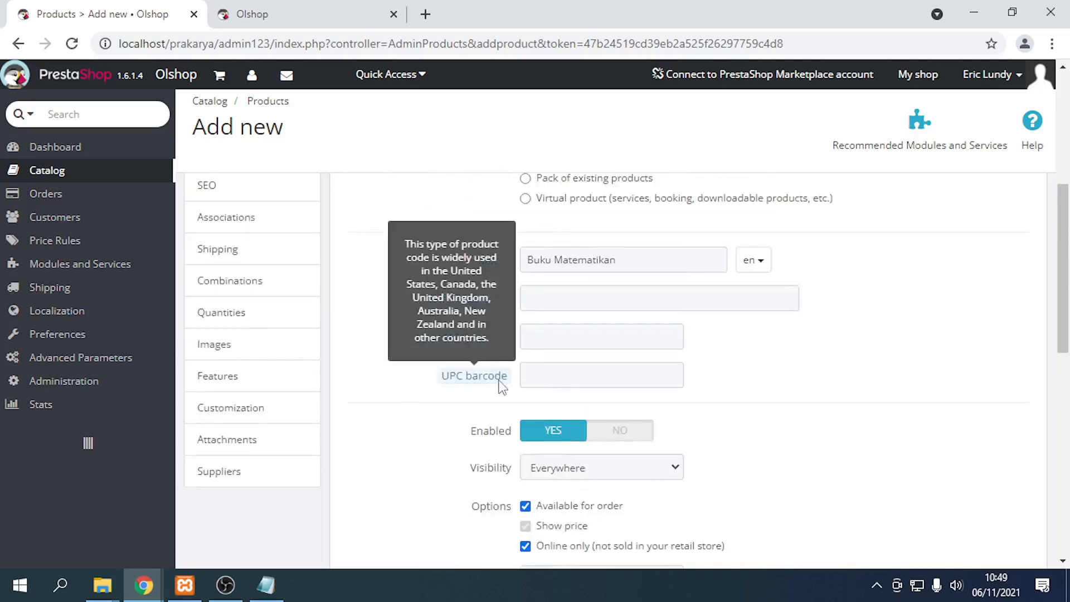
scroll(462, 416, down, 2)
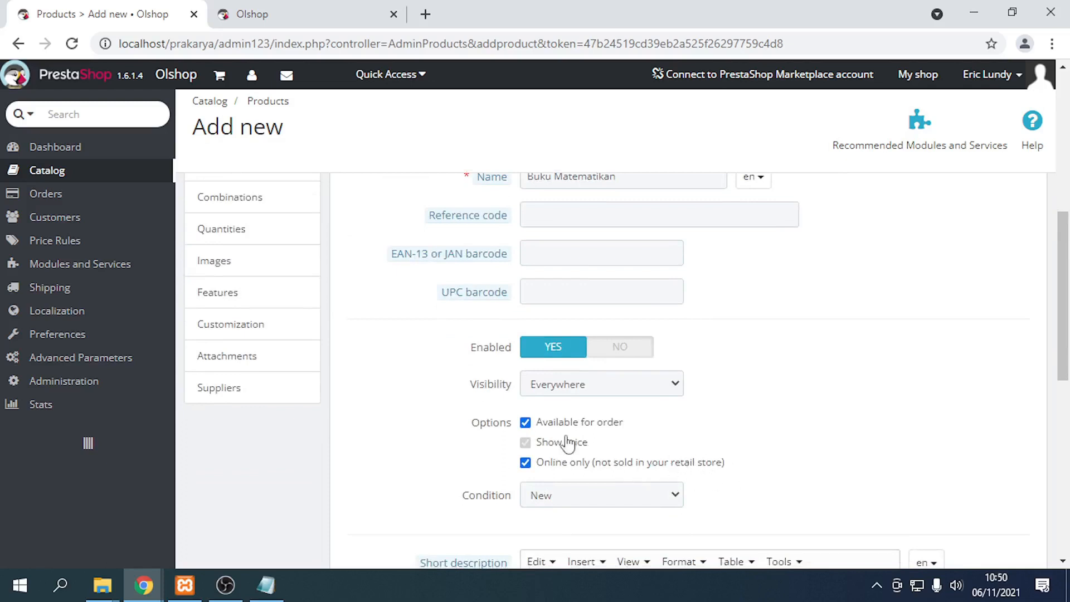
scroll(575, 435, down, 1)
click(525, 380)
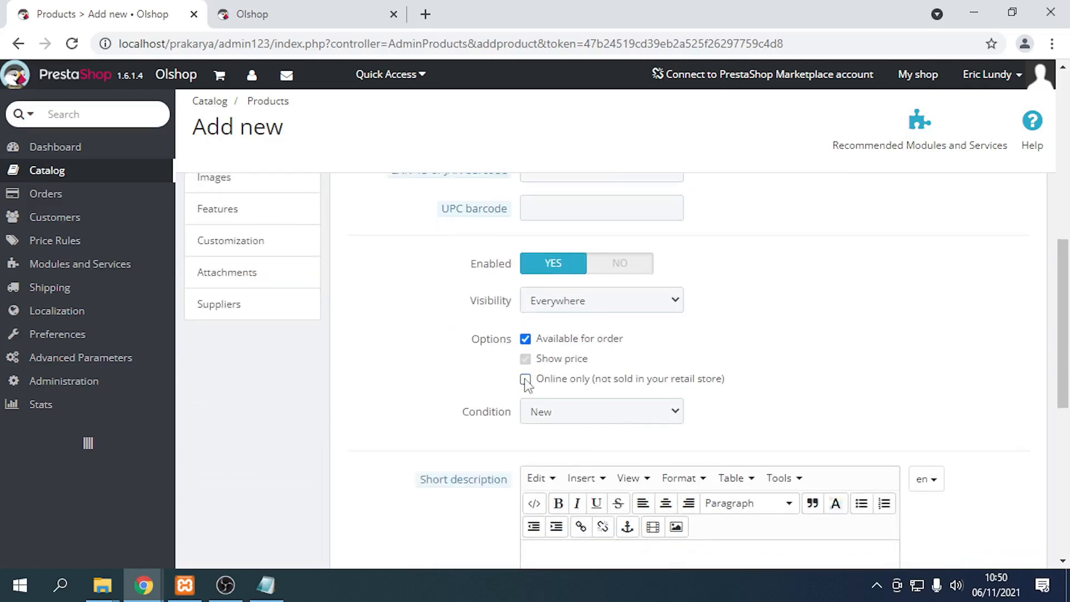
click(601, 421)
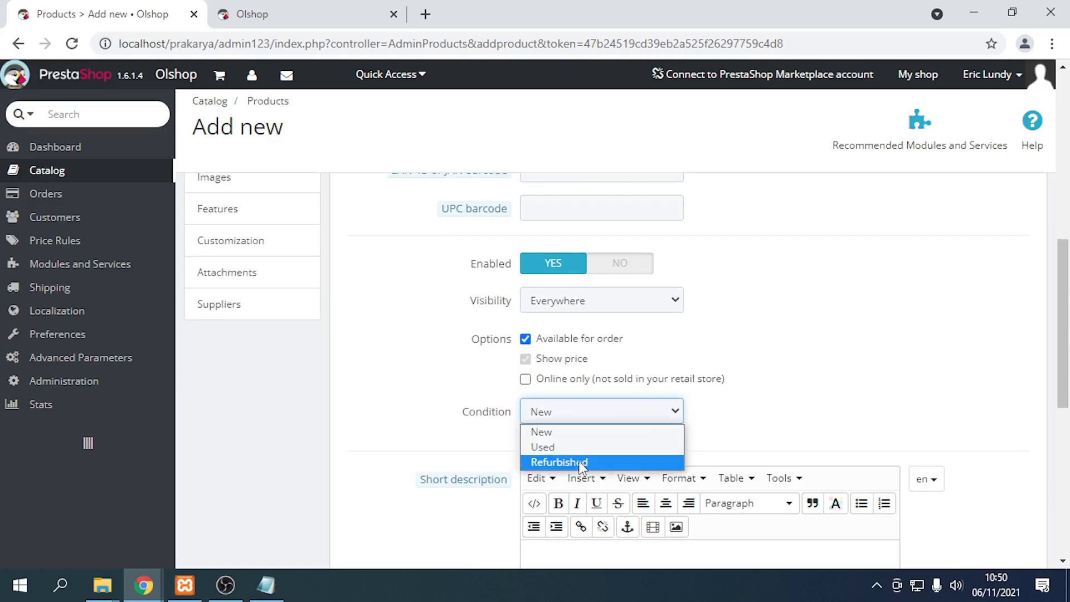
click(579, 433)
- Enter Buku Matematika Kelas X as the product's short description
scroll(477, 465, down, 1)
scroll(474, 460, down, 3)
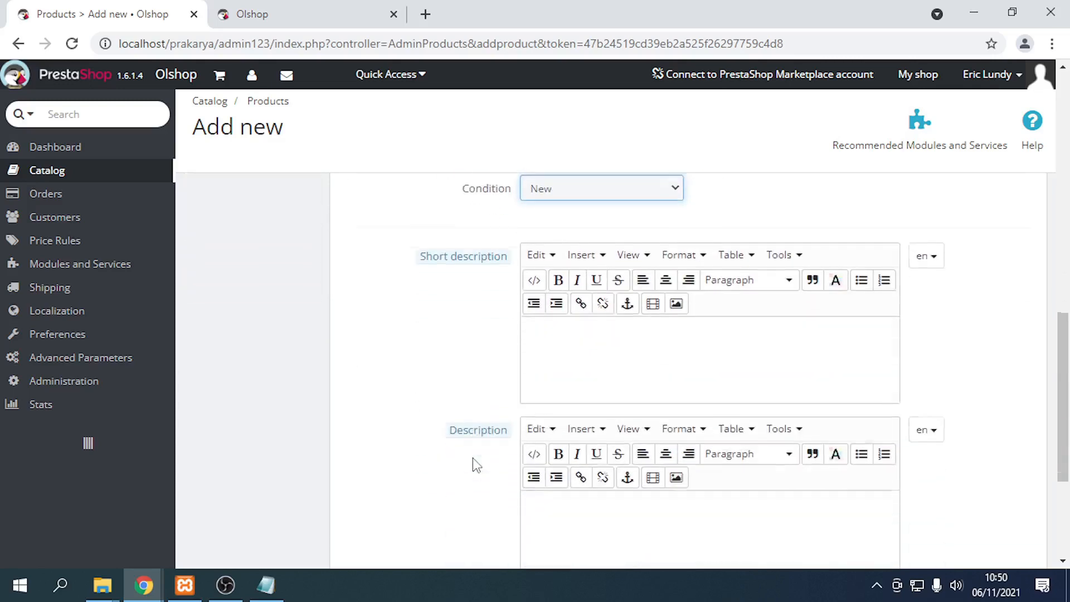
click(551, 319)
scroll(552, 318, up, 5)
scroll(552, 319, down, 6)
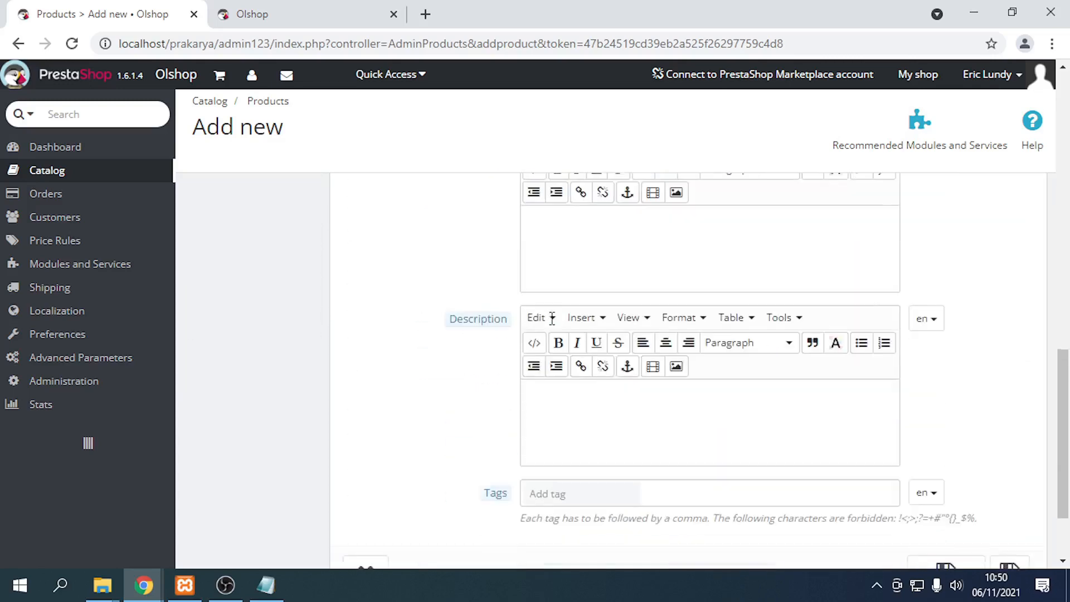
scroll(552, 319, up, 2)
text(Buku Matematika Kelas X)
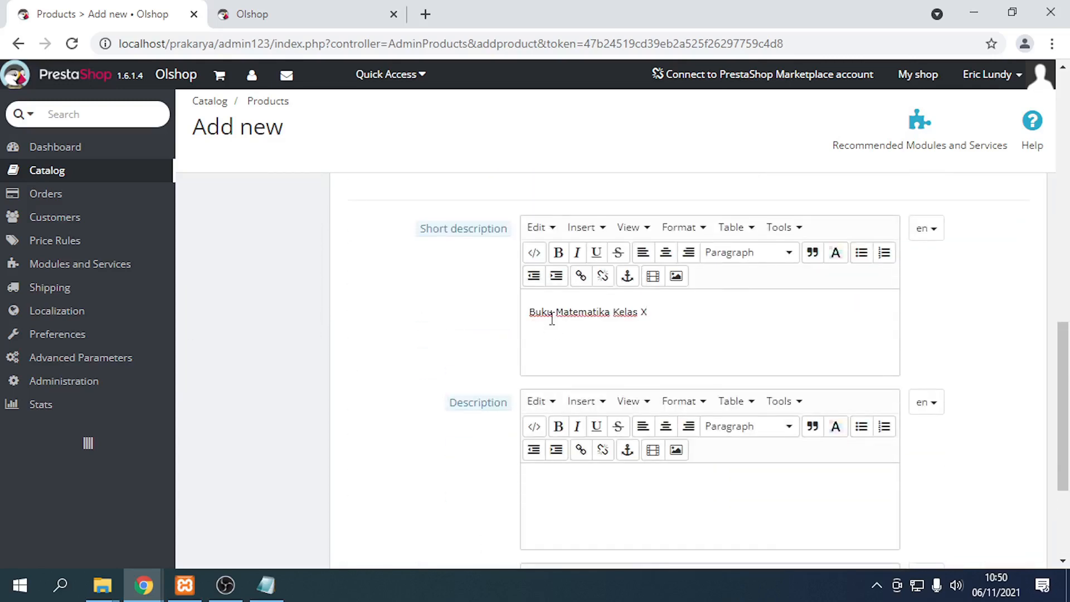
- Copy the short description into the description and add the lines Berat 100g, Ukuran kertas, Berat kertas and Diproduksi.
click(597, 489)
drag(664, 312, 510, 312)
key(ctrl+c)
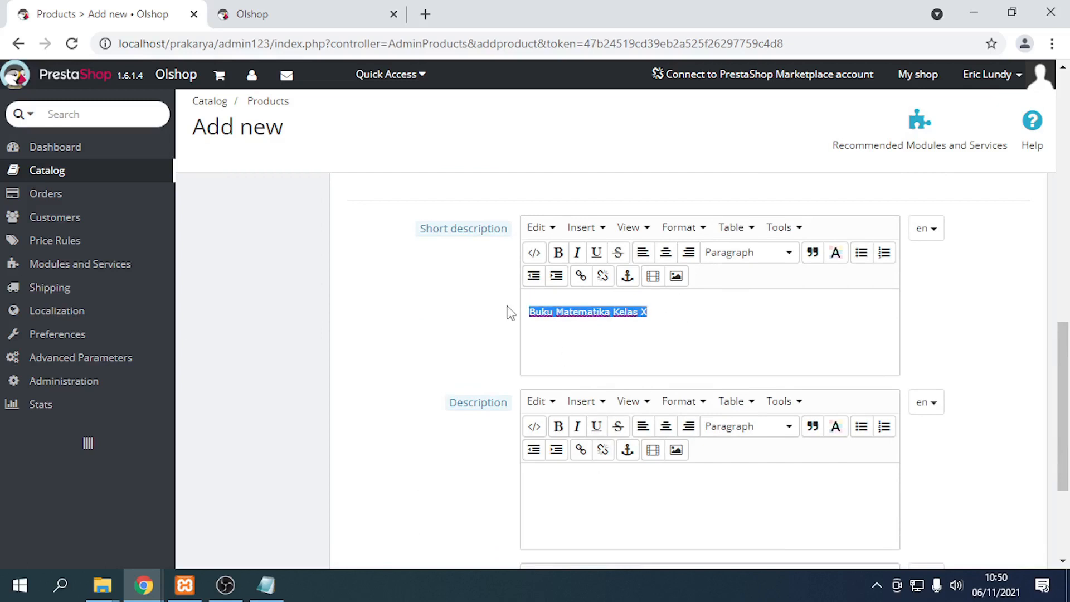
click(553, 490)
key(ctrl+v)
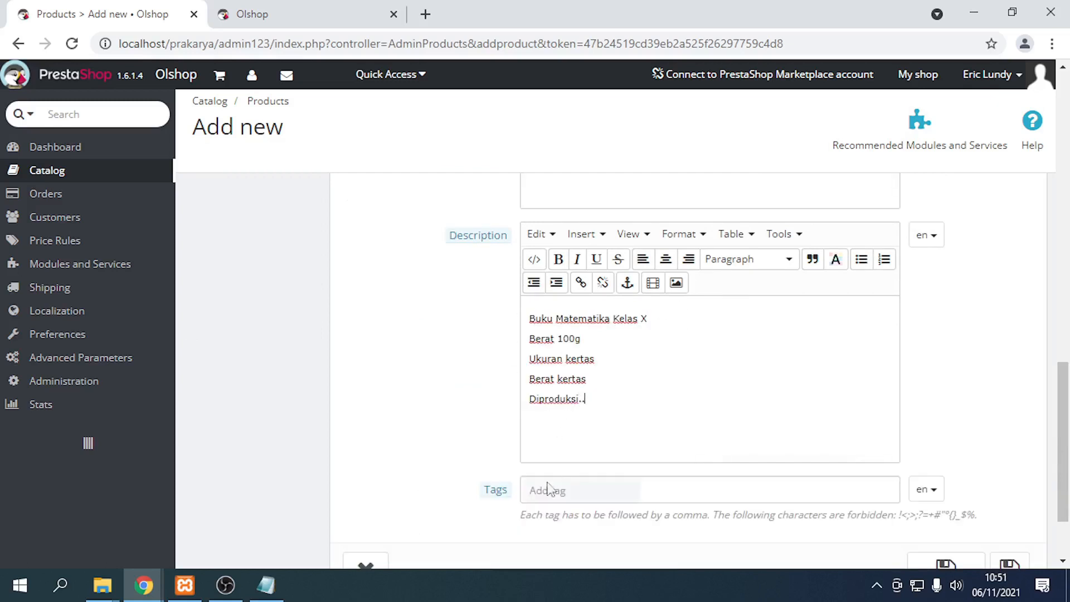
- Add the product tags buku and pelajaran, and correct the product's name to Buku Matematika
text(buku,pelajaran,)
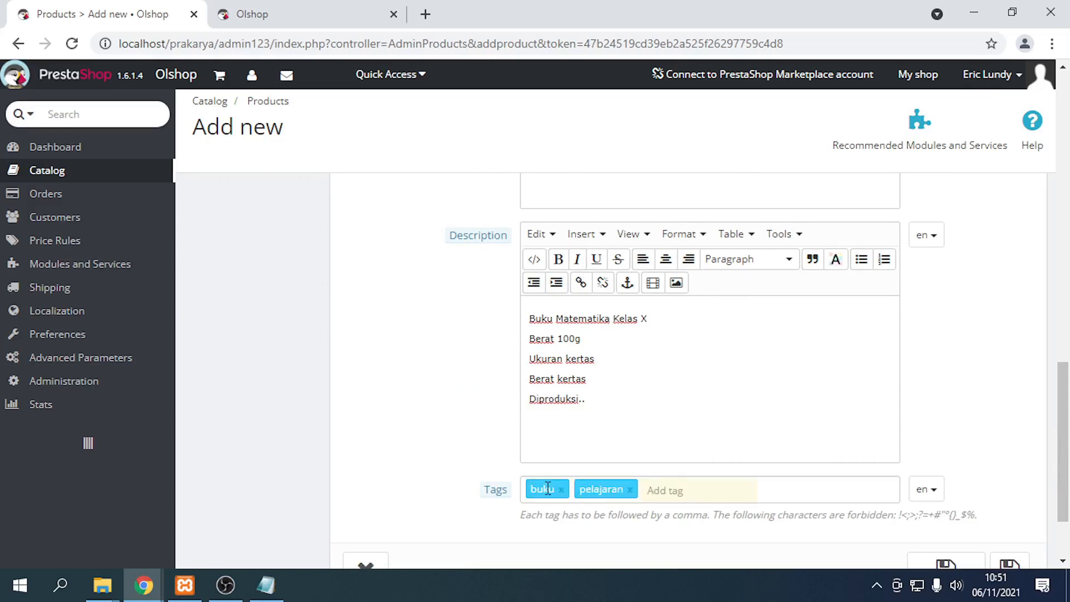
scroll(439, 449, up, 15)
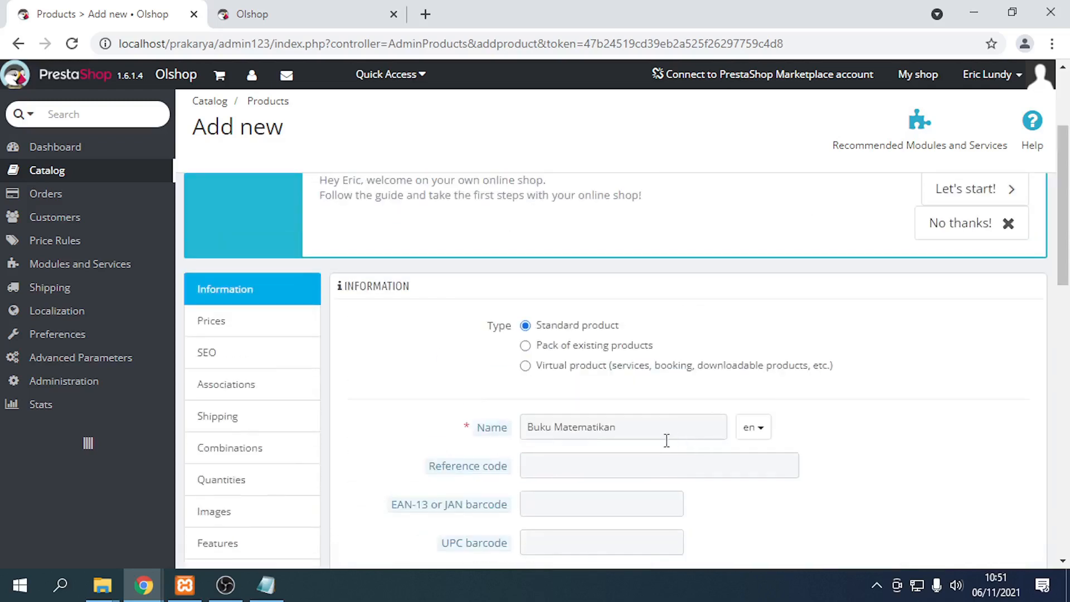
scroll(663, 439, down, 5)
scroll(636, 434, up, 5)
click(624, 427)
key(BackSpace)
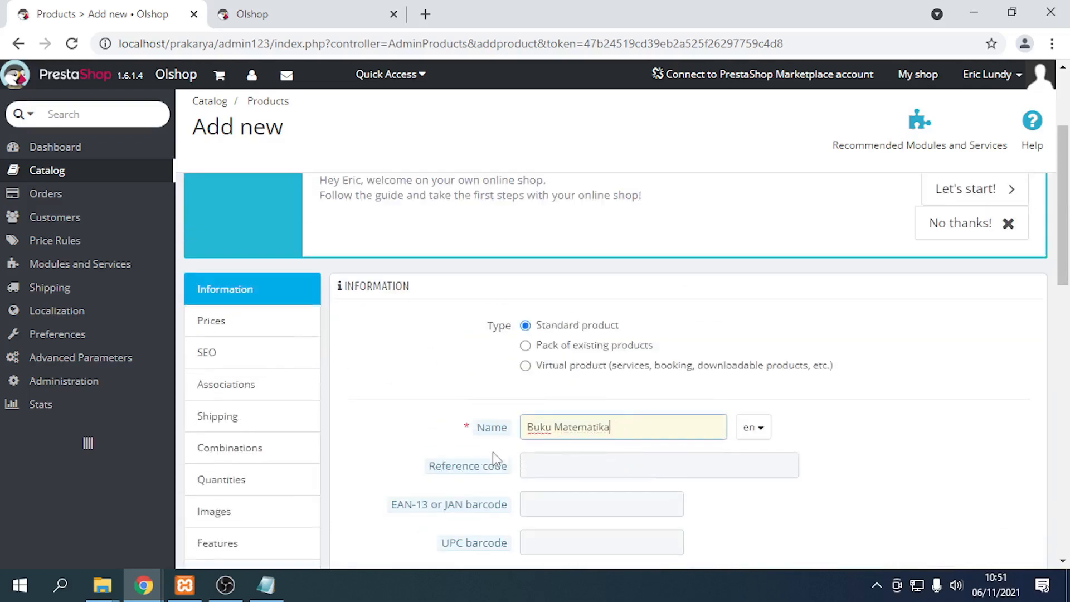
- Add matematika, math and mtk to the product's tags
scroll(496, 463, down, 15)
click(747, 386)
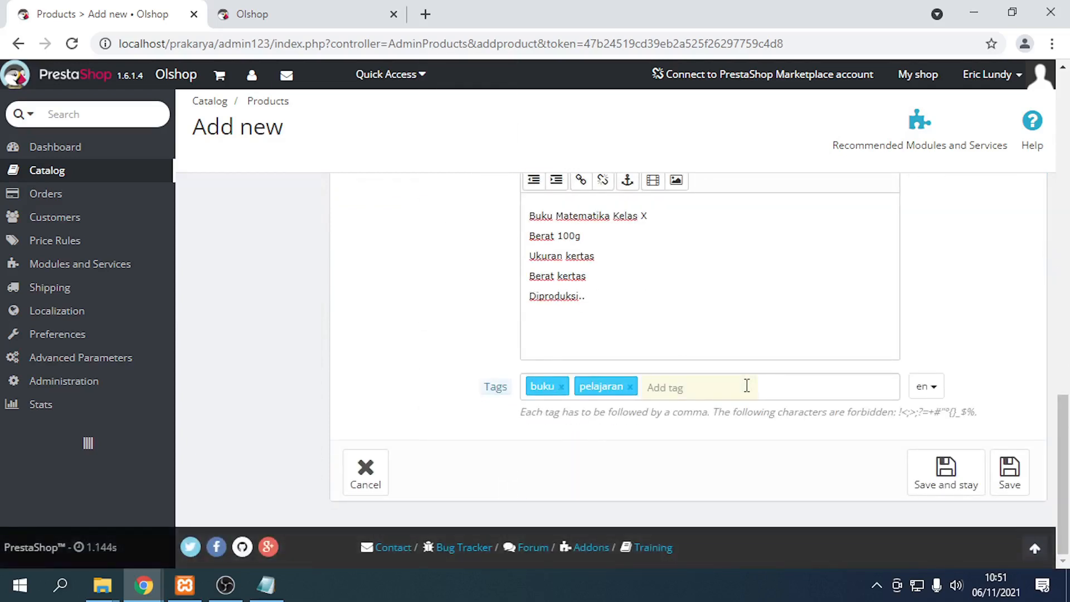
text(matematika,ma)
text(t)
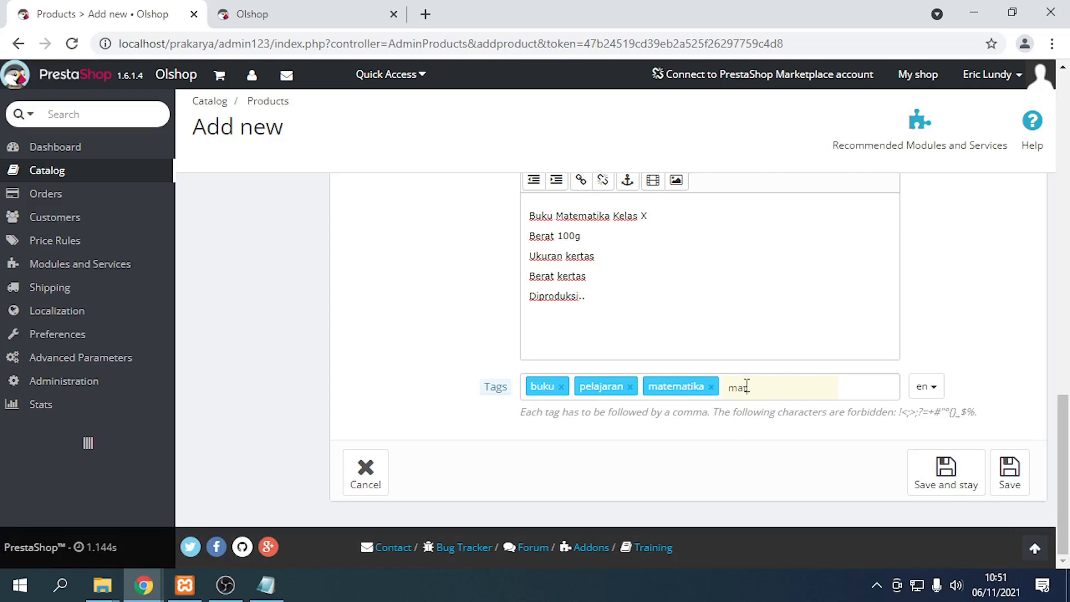
text(h,)
text(m)
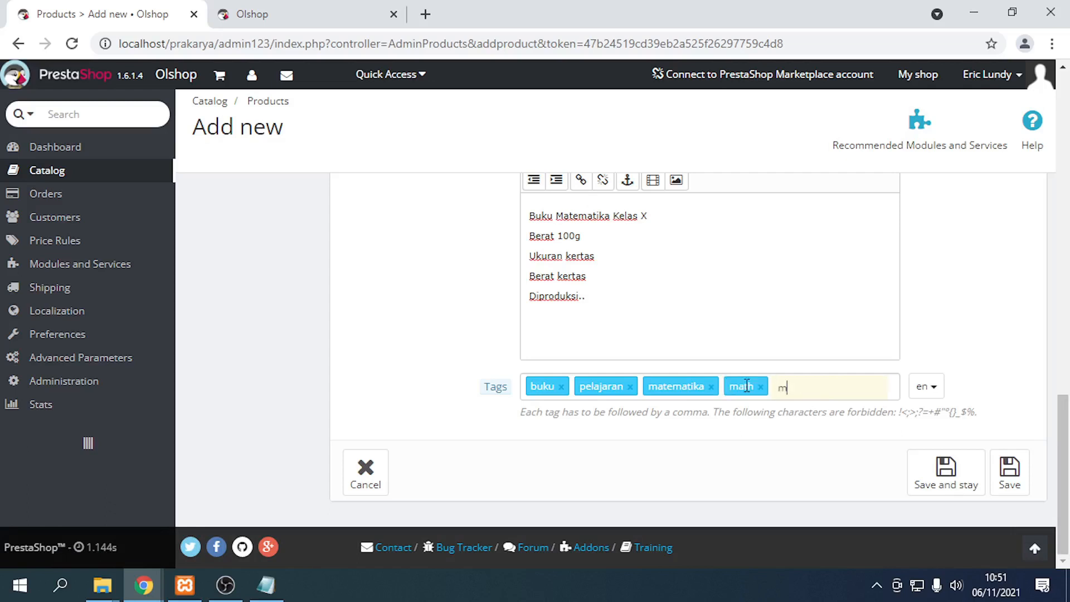
text(tk,)
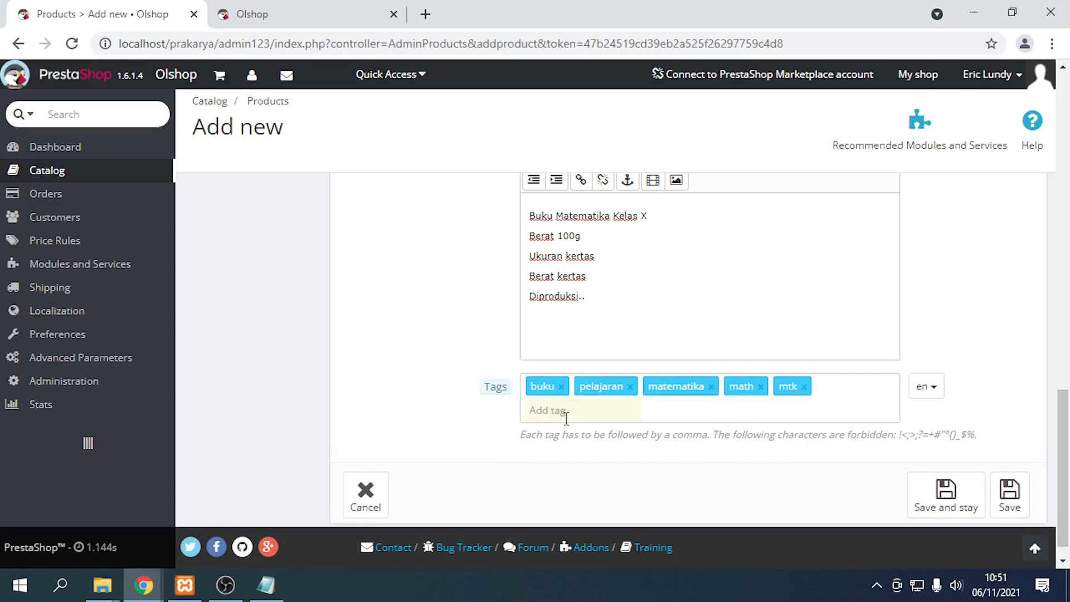
- Save the new product while staying on its editing page
double_click(675, 434)
scroll(898, 489, down, 1)
click(946, 481)
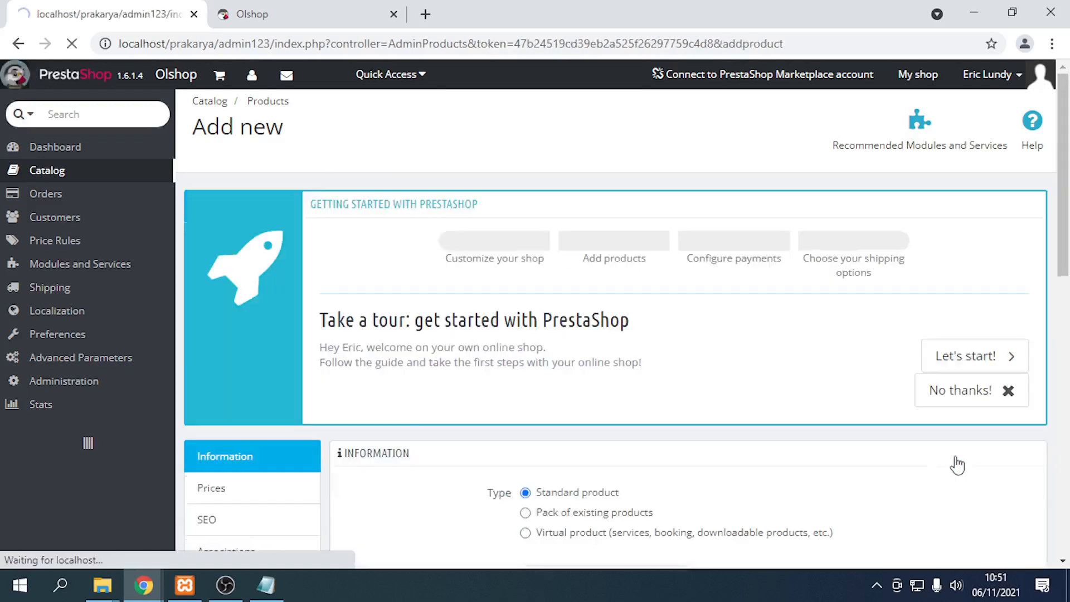
scroll(583, 390, down, 12)
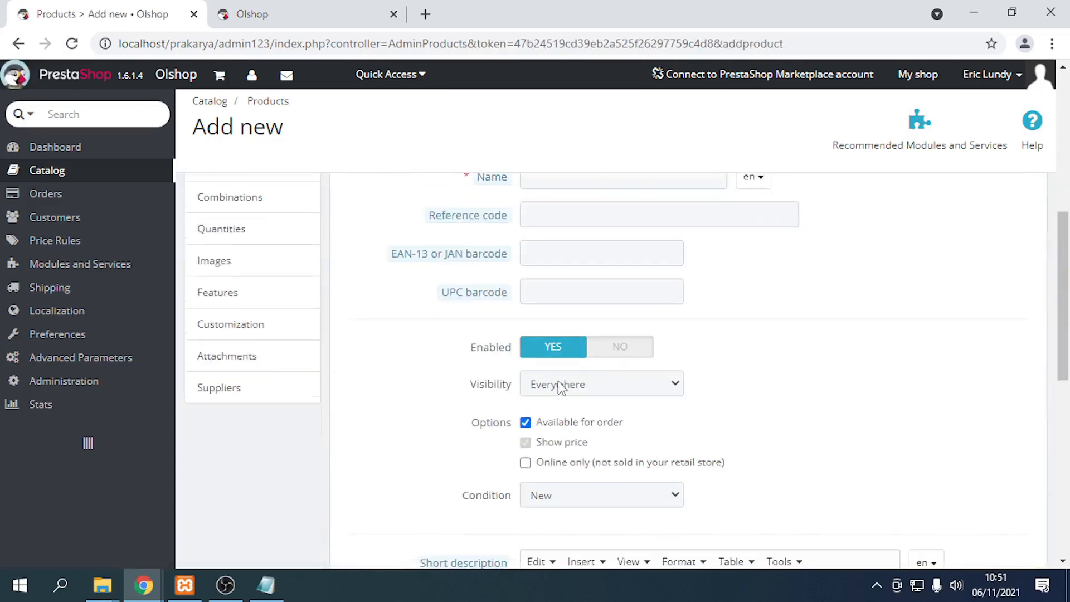
- Enter Buku Matematika as the name of the new product
scroll(550, 381, down, 4)
scroll(546, 372, up, 12)
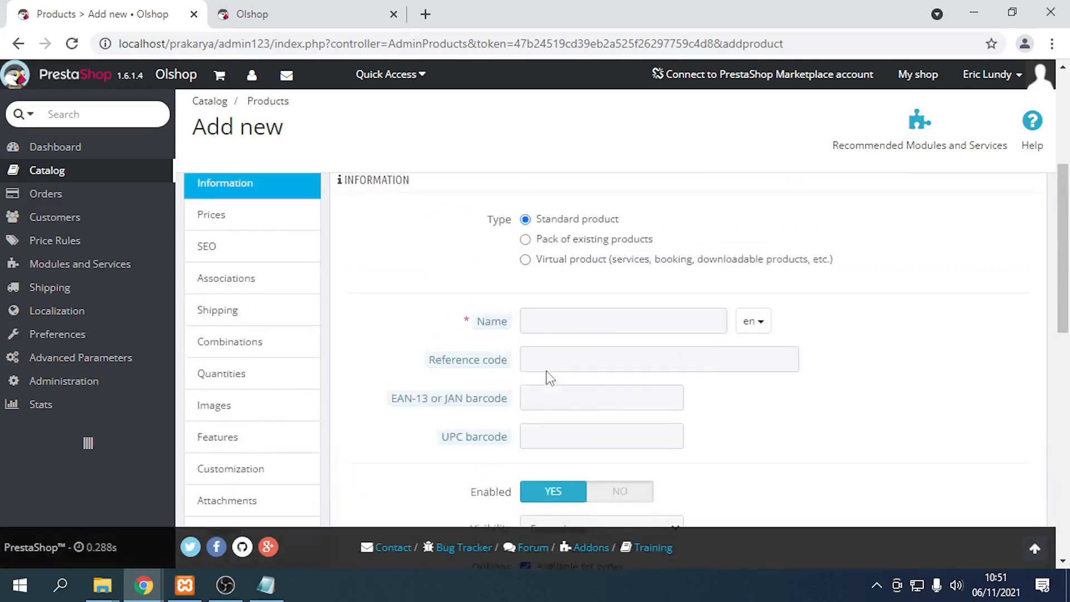
click(532, 332)
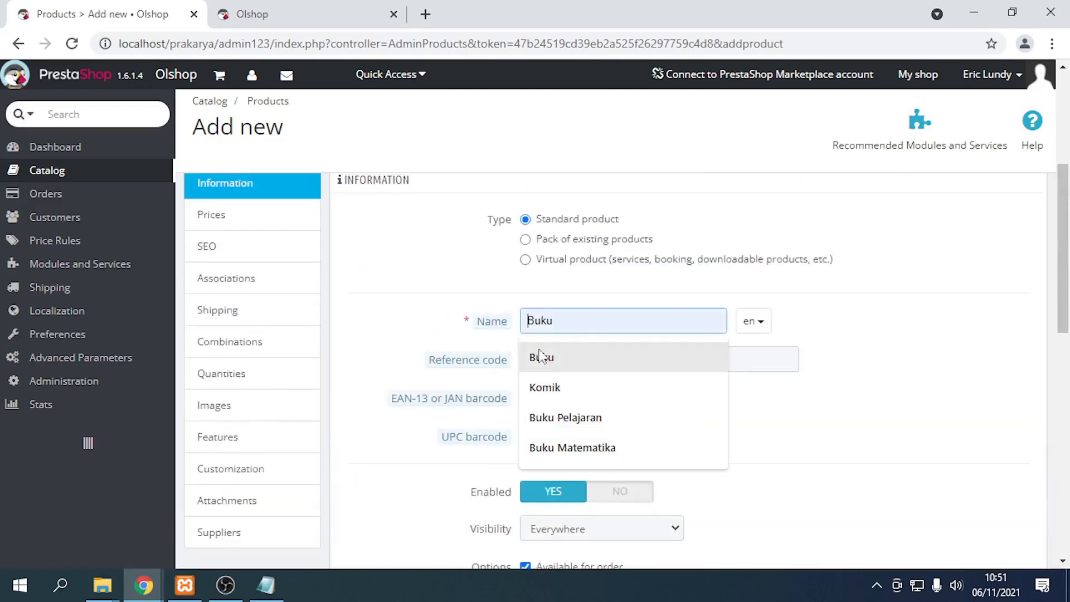
click(578, 443)
click(570, 357)
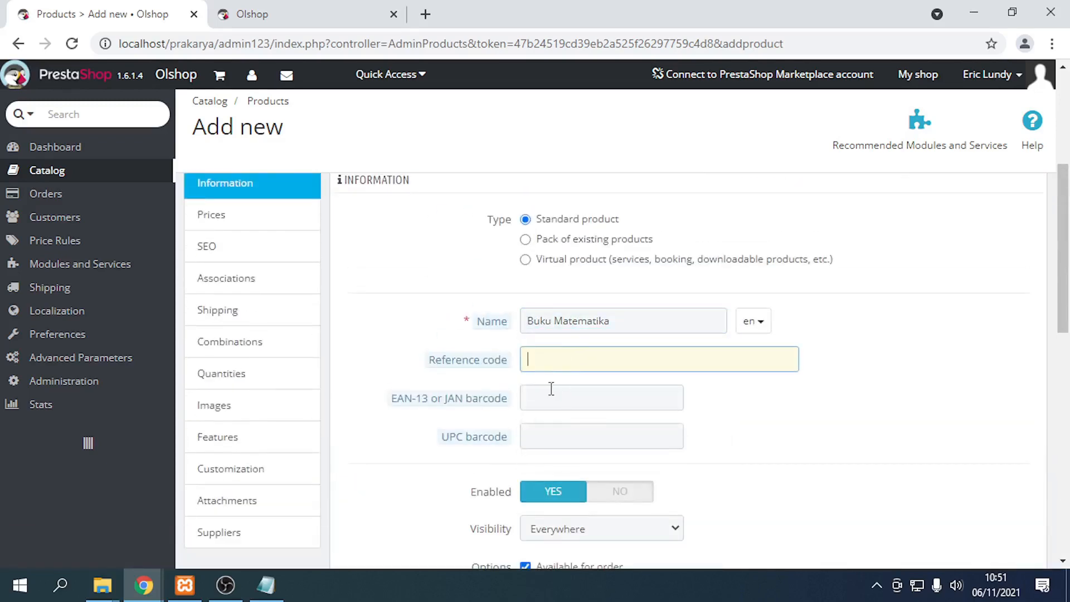
- Write Buku Matematika Kelas X as the short description and save the product while staying on its editing page
scroll(552, 389, down, 3)
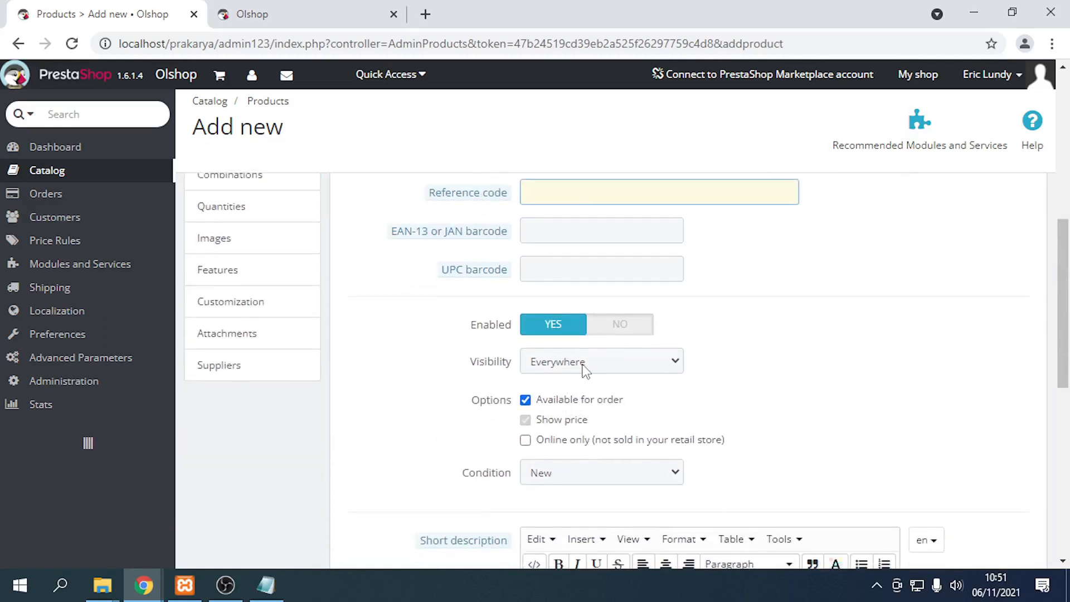
scroll(583, 334, down, 3)
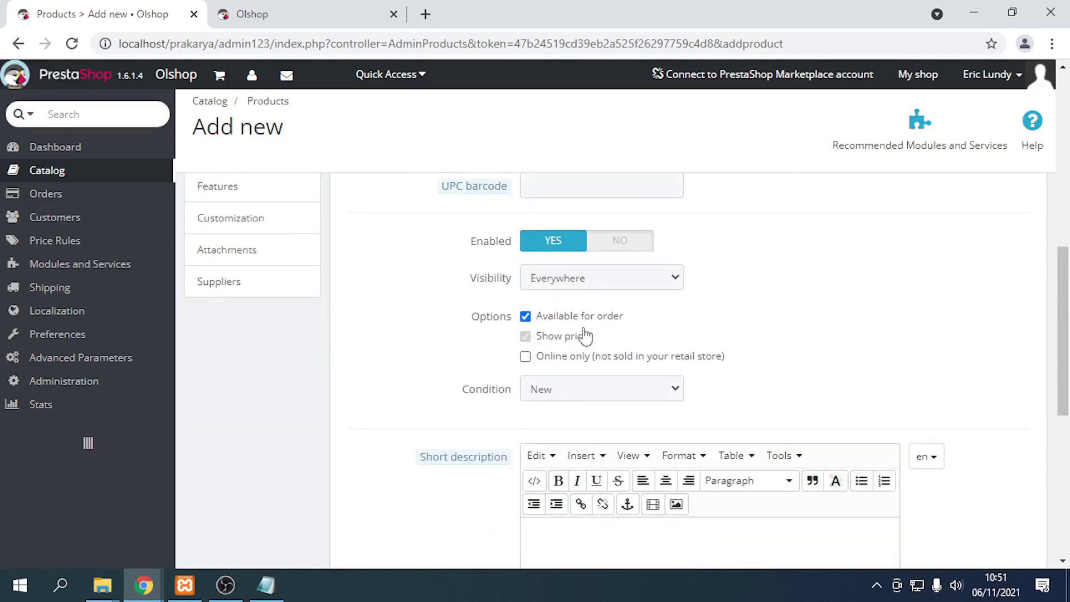
scroll(591, 343, down, 3)
click(592, 337)
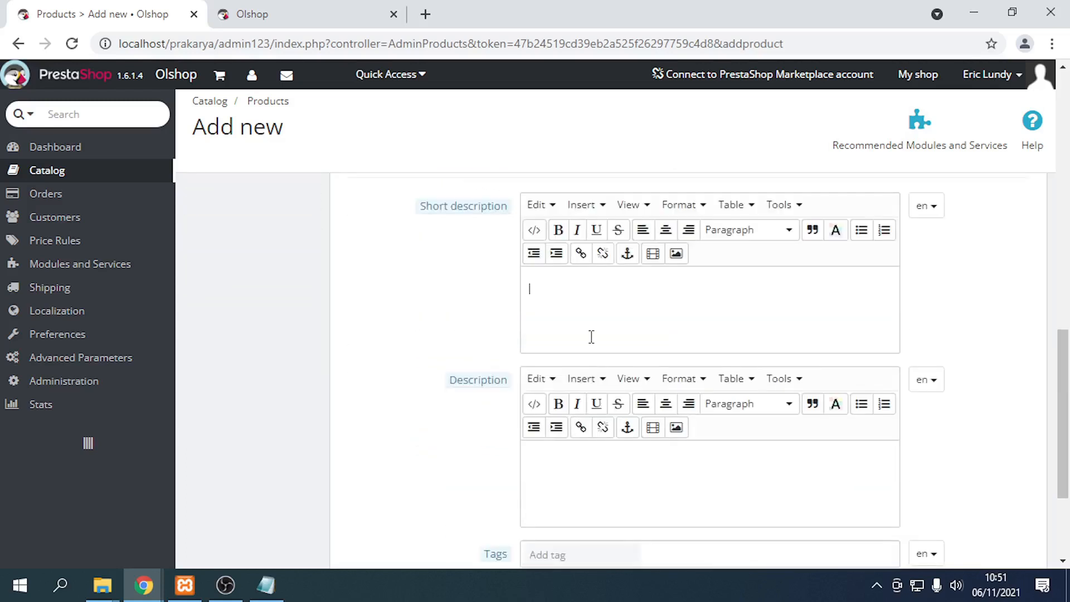
text(Buku Matematika Kelas X)
click(612, 473)
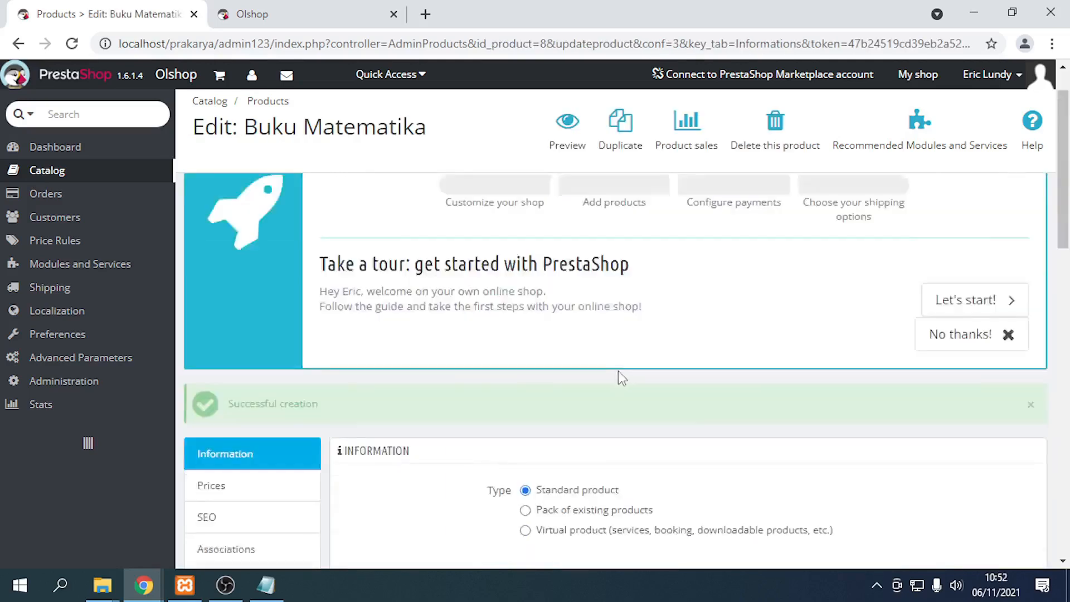
- Open the product's price settings and set the wholesale price to 50000
scroll(423, 360, down, 3)
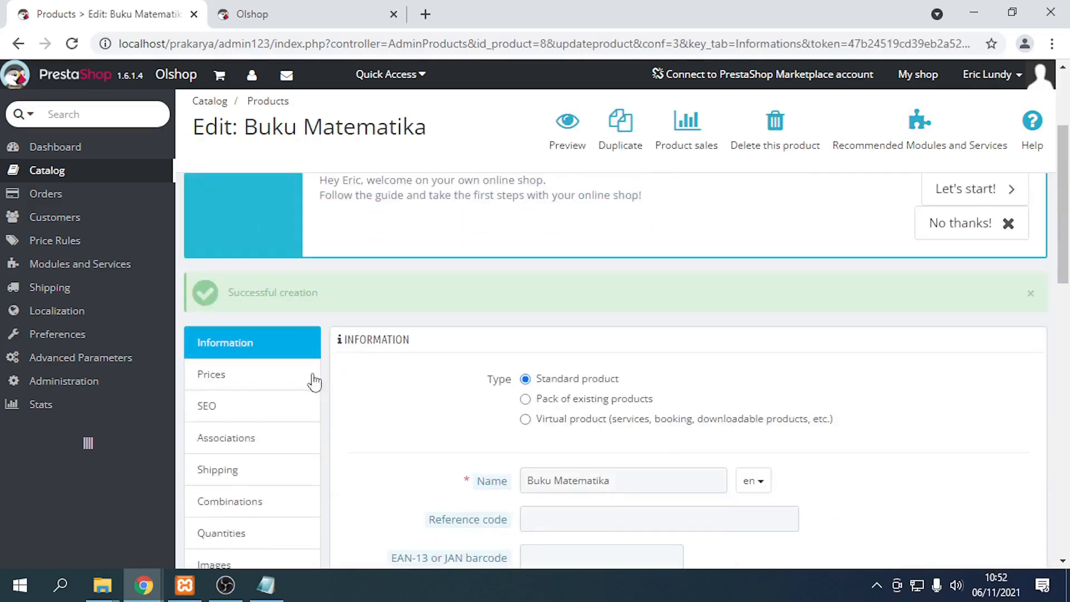
click(221, 382)
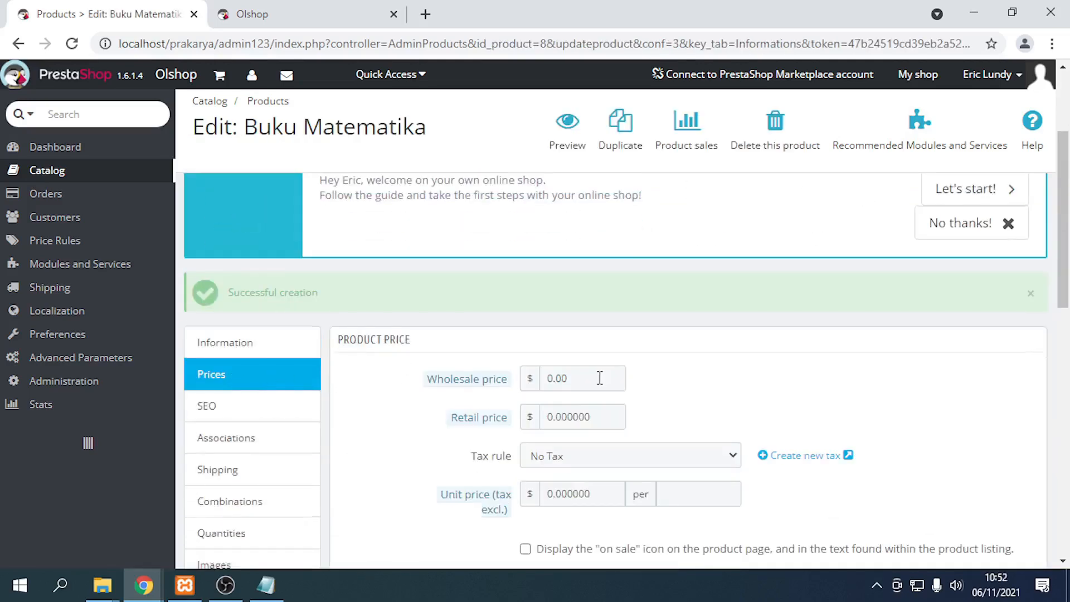
mouse_move(471, 297)
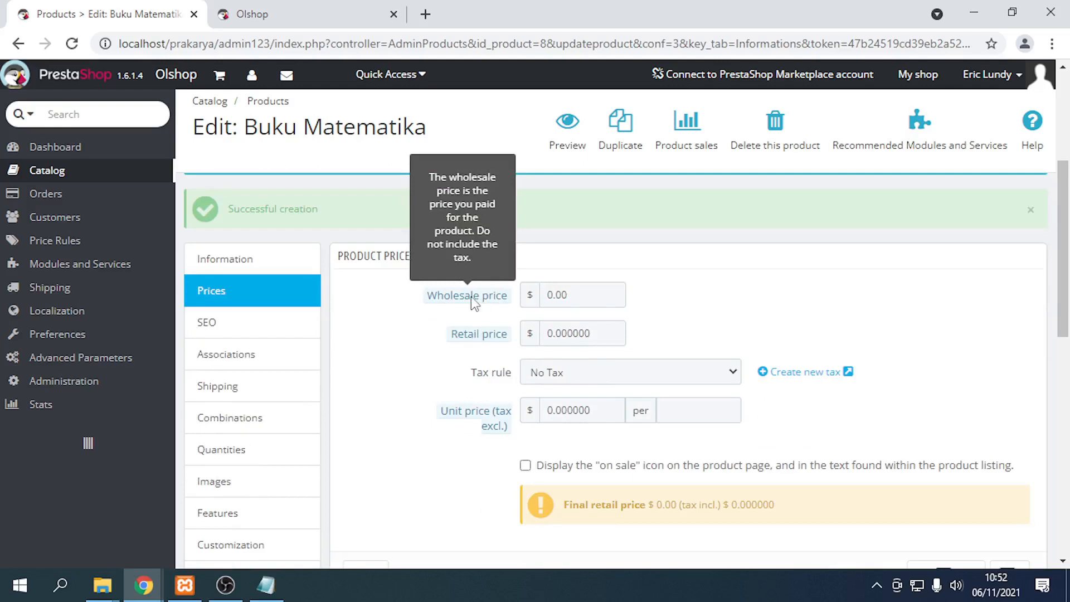
drag(581, 294, 517, 293)
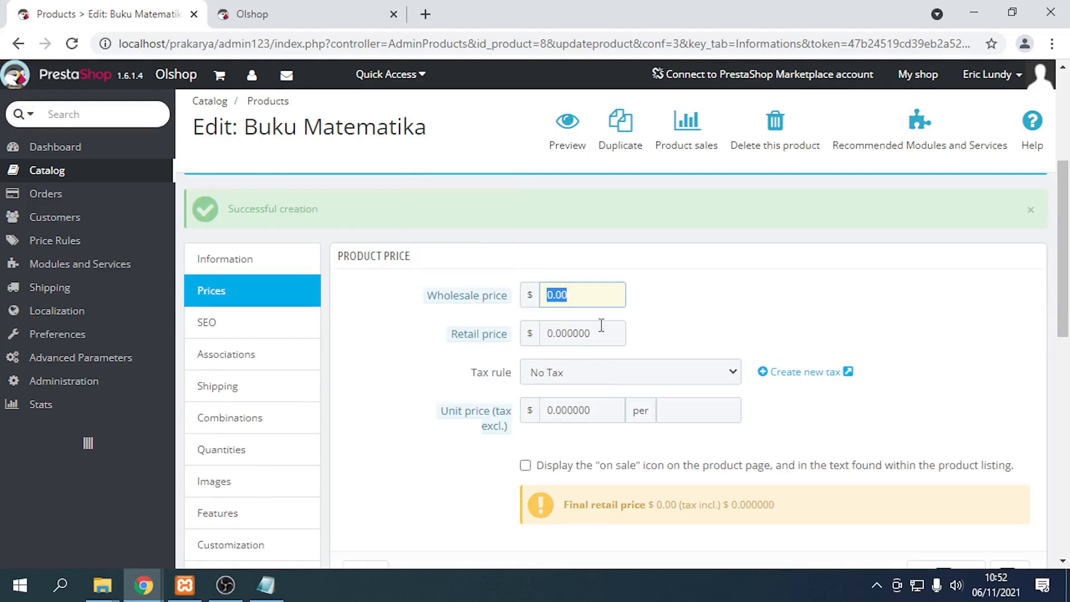
text(50000)
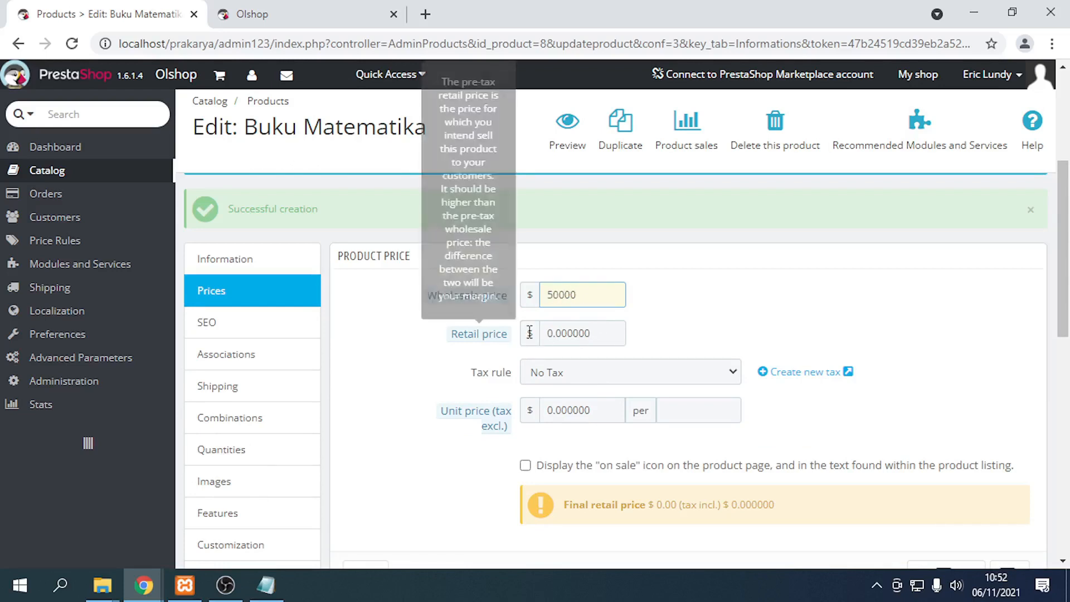
- Set the product's pre-tax retail price to 80000
scroll(519, 340, down, 2)
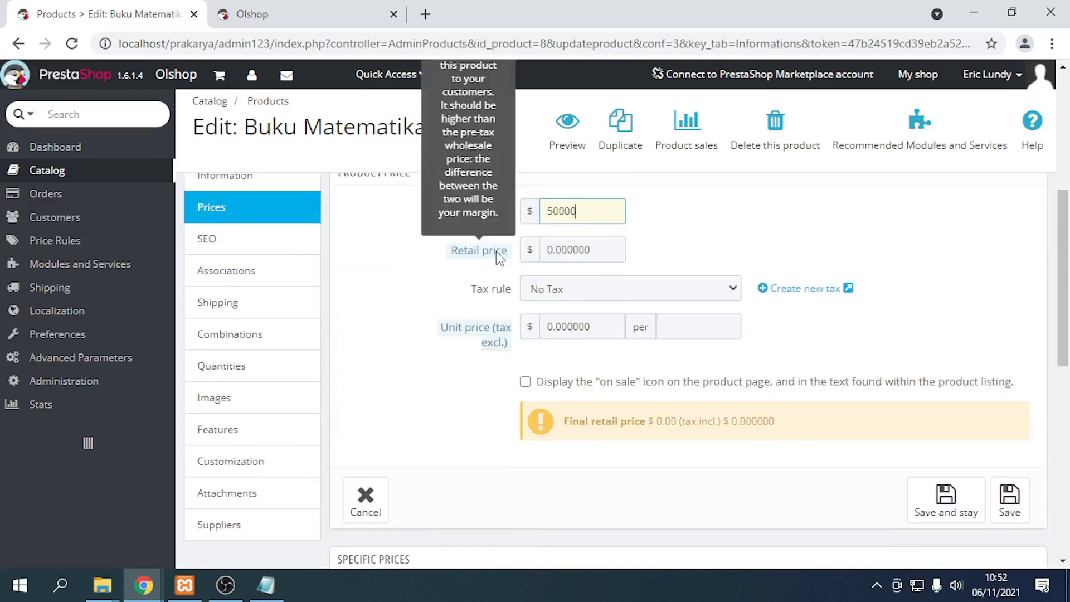
double_click(597, 245)
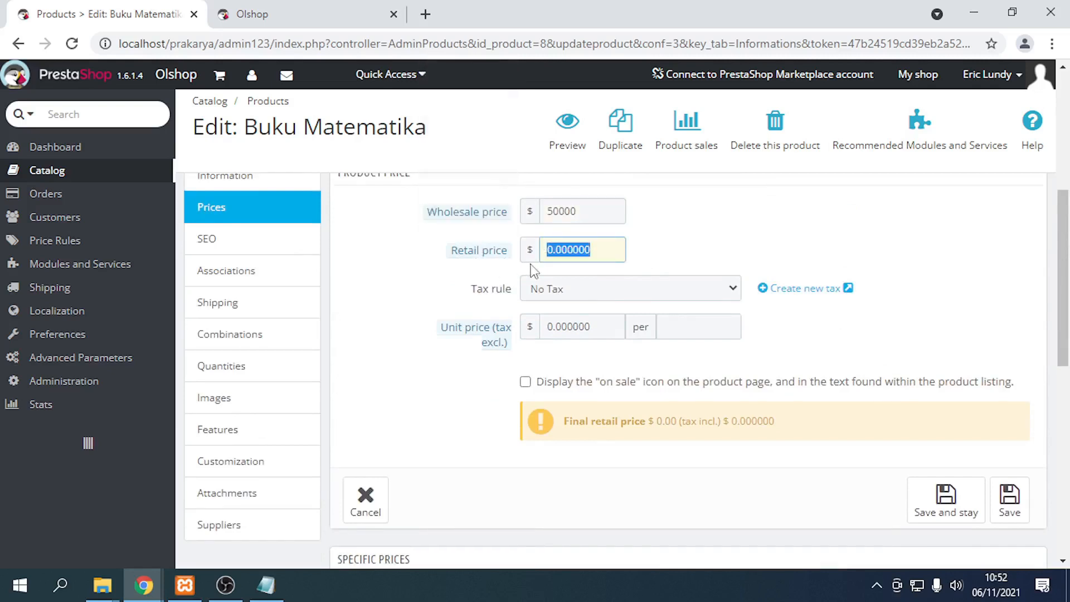
text(8)
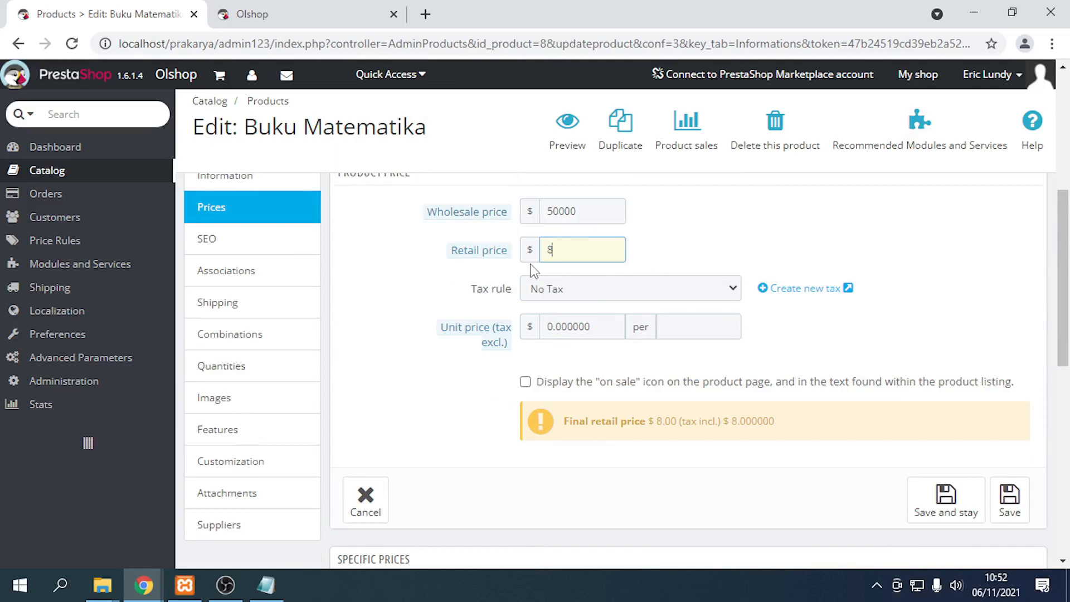
text(0000)
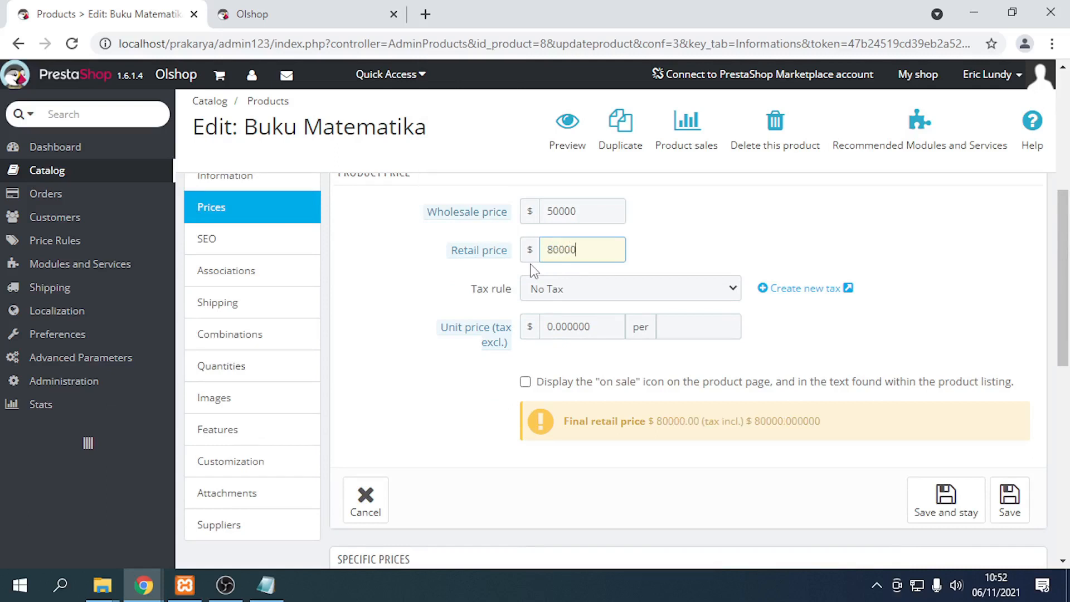
- Apply the tax rule ID Standard Rate (10%) to the product
click(710, 286)
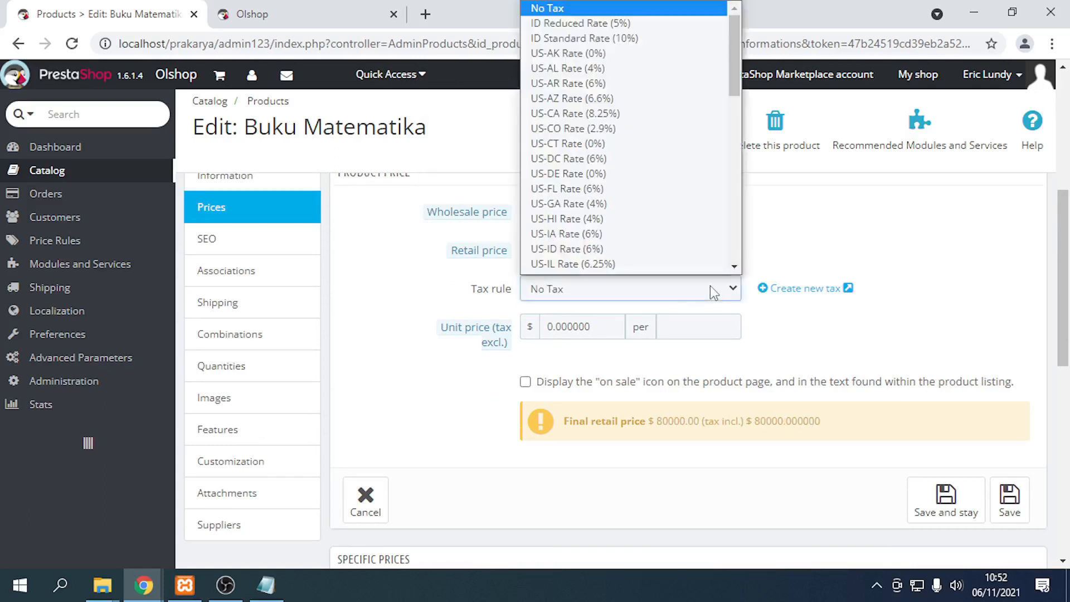
scroll(714, 172, down, 10)
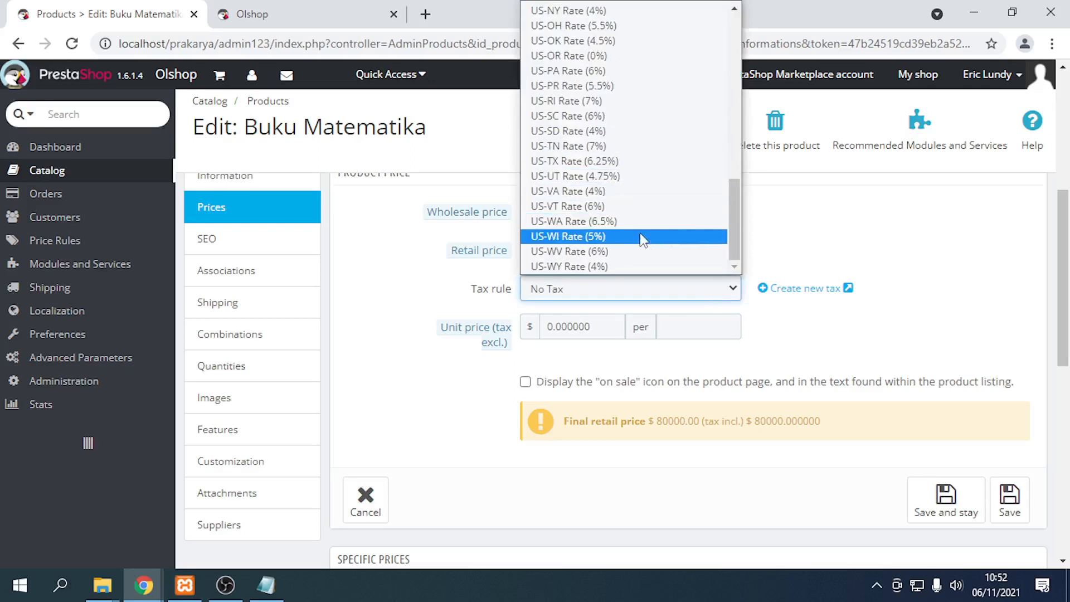
scroll(614, 246, up, 6)
scroll(611, 245, up, 4)
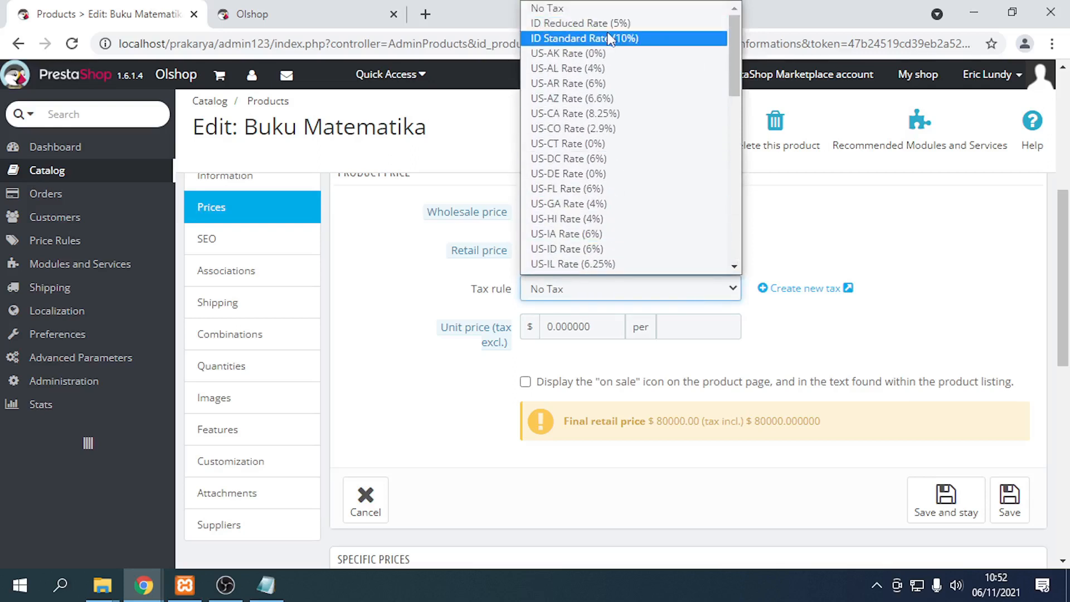
click(623, 38)
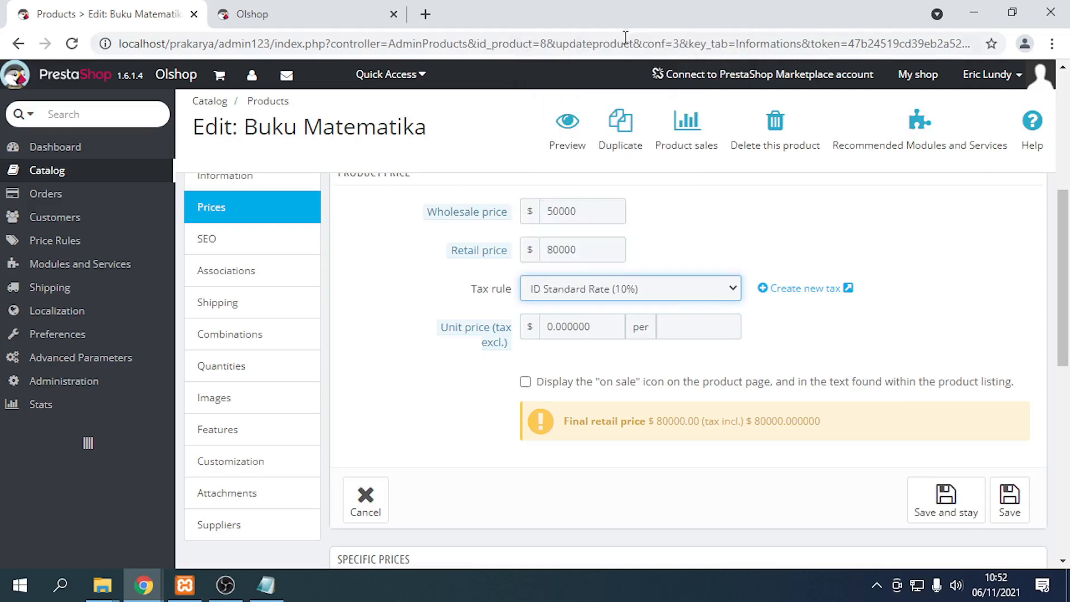
click(661, 299)
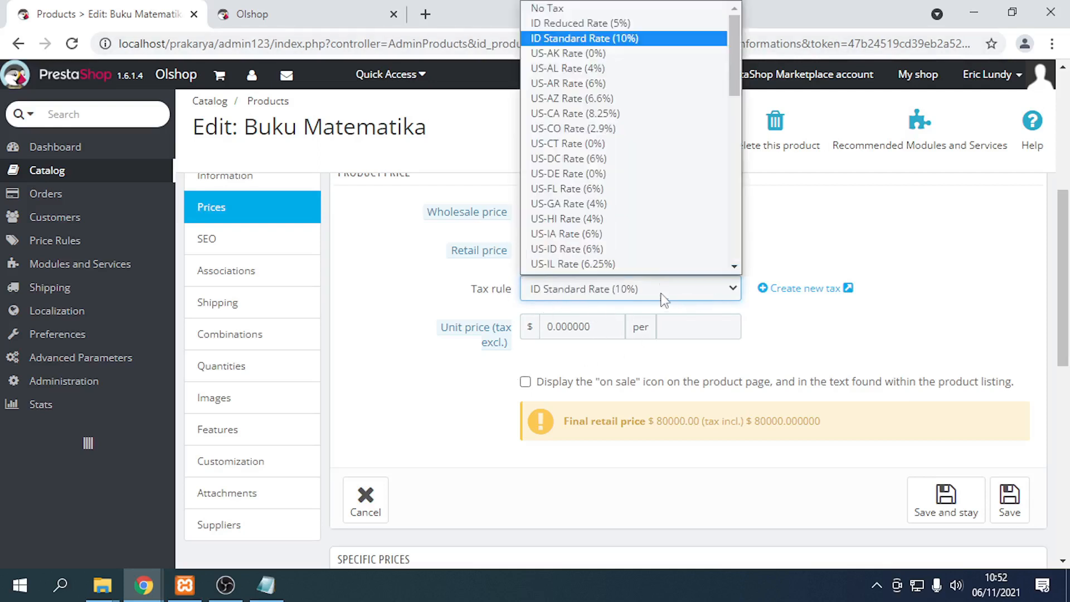
click(602, 9)
click(613, 285)
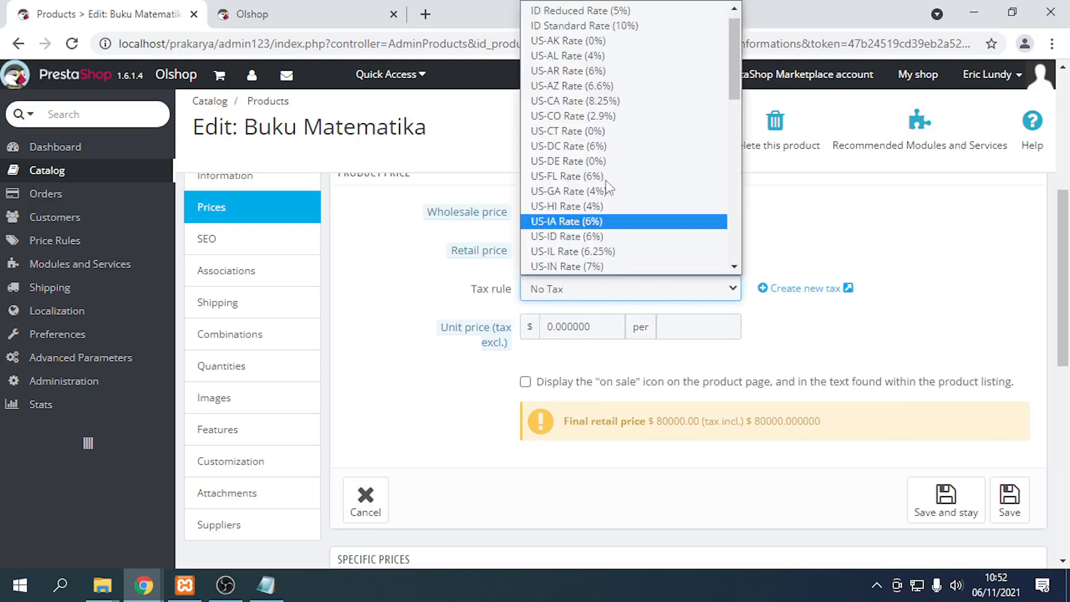
click(597, 26)
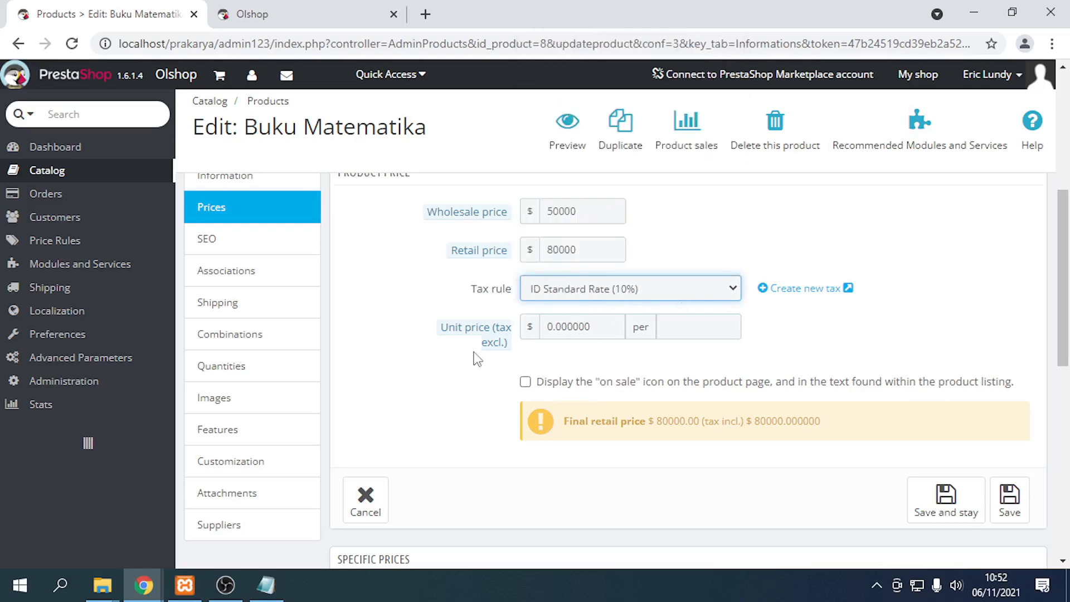
- Review the product's price fields, the specific prices section and the explanation of the retail price
mouse_move(456, 332)
scroll(650, 303, up, 1)
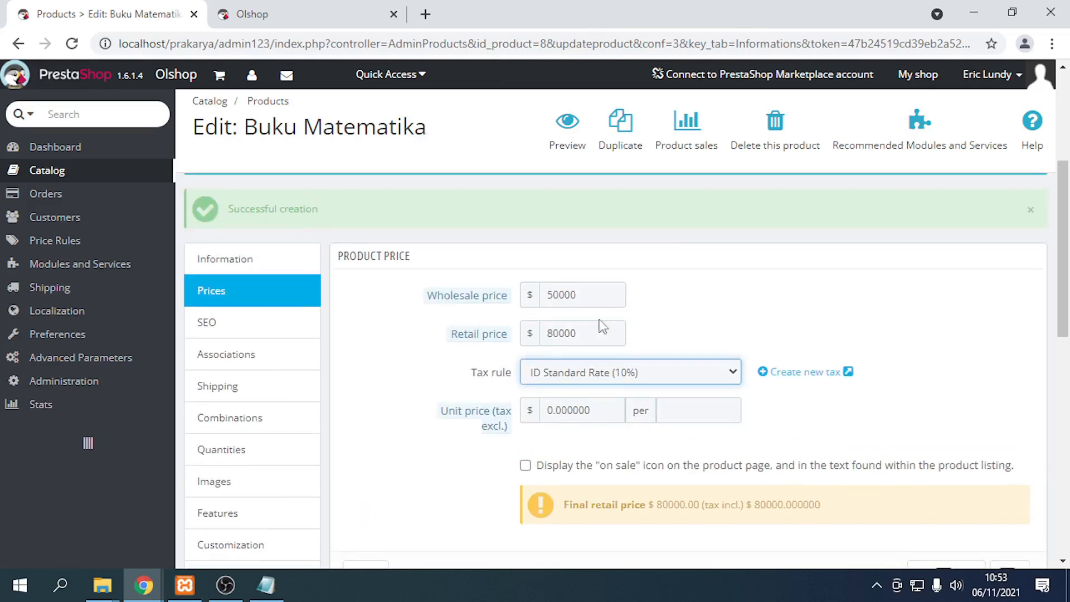
scroll(602, 326, down, 1)
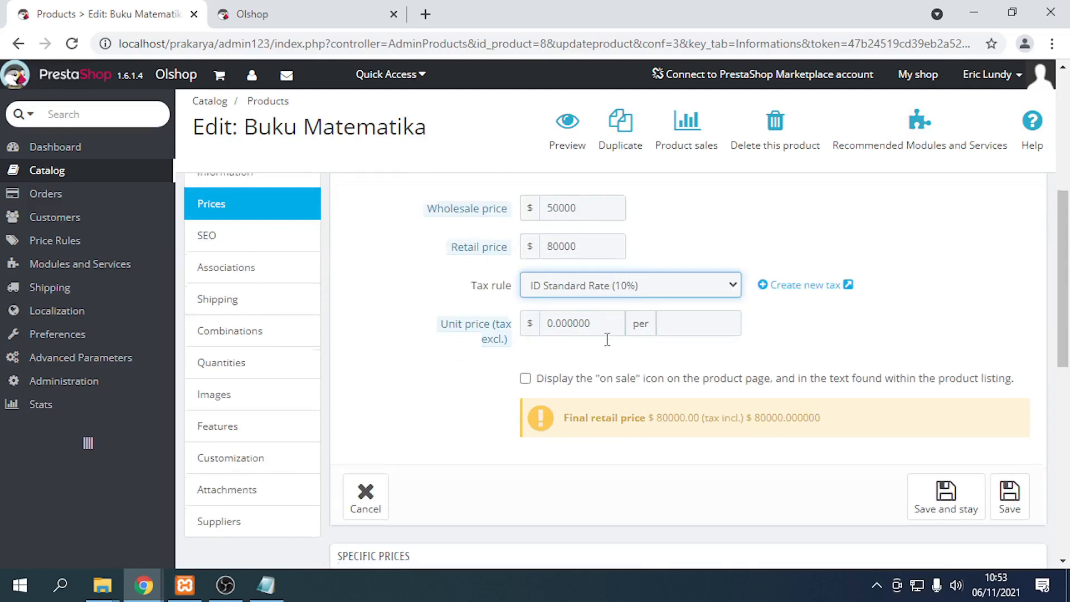
scroll(607, 339, down, 5)
scroll(607, 346, up, 3)
scroll(607, 341, up, 3)
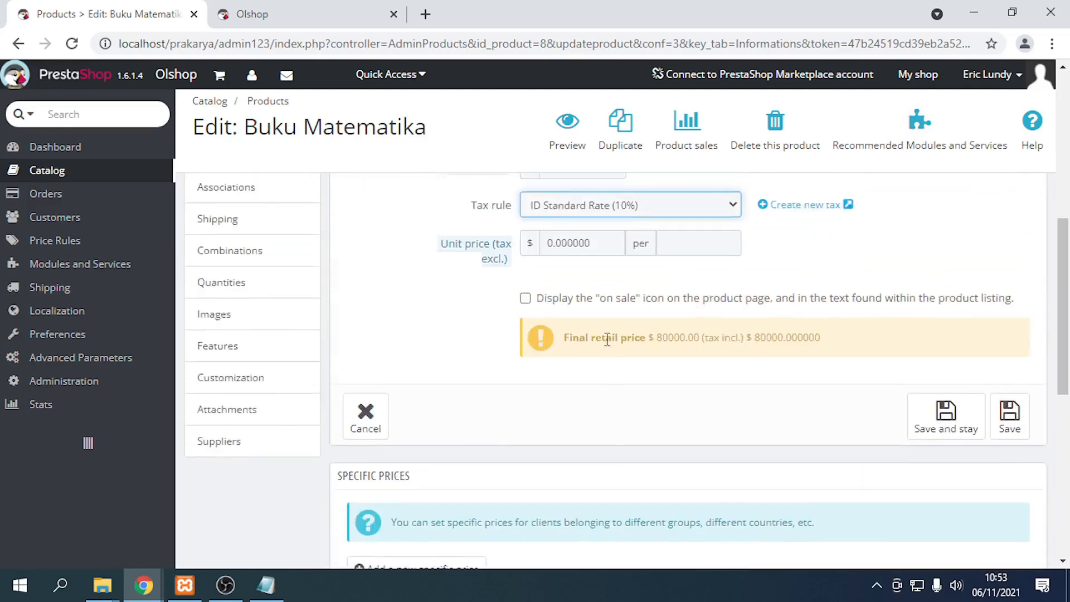
click(580, 295)
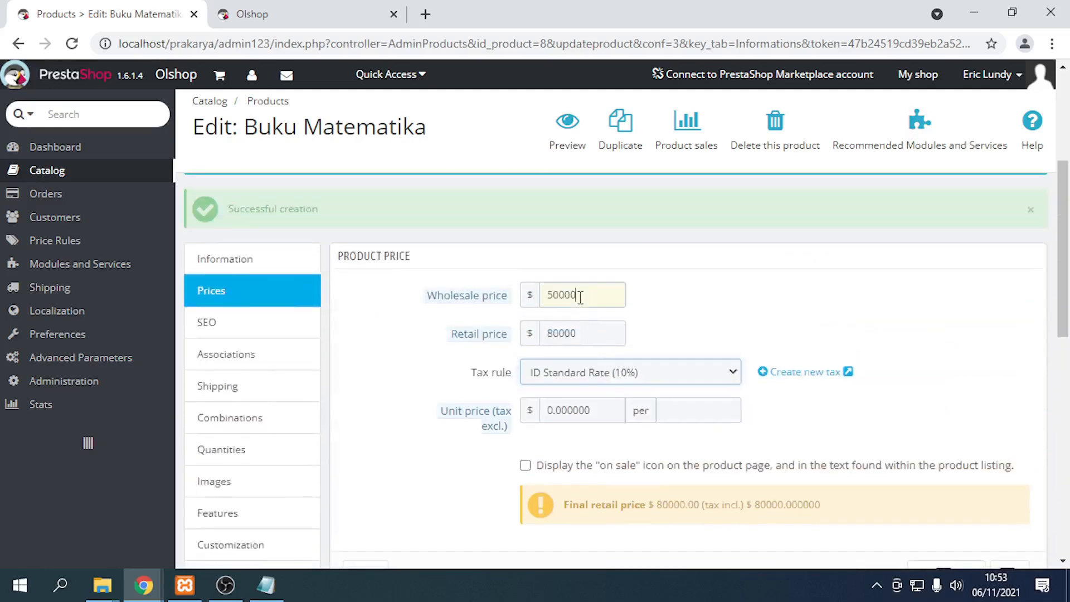
mouse_move(498, 338)
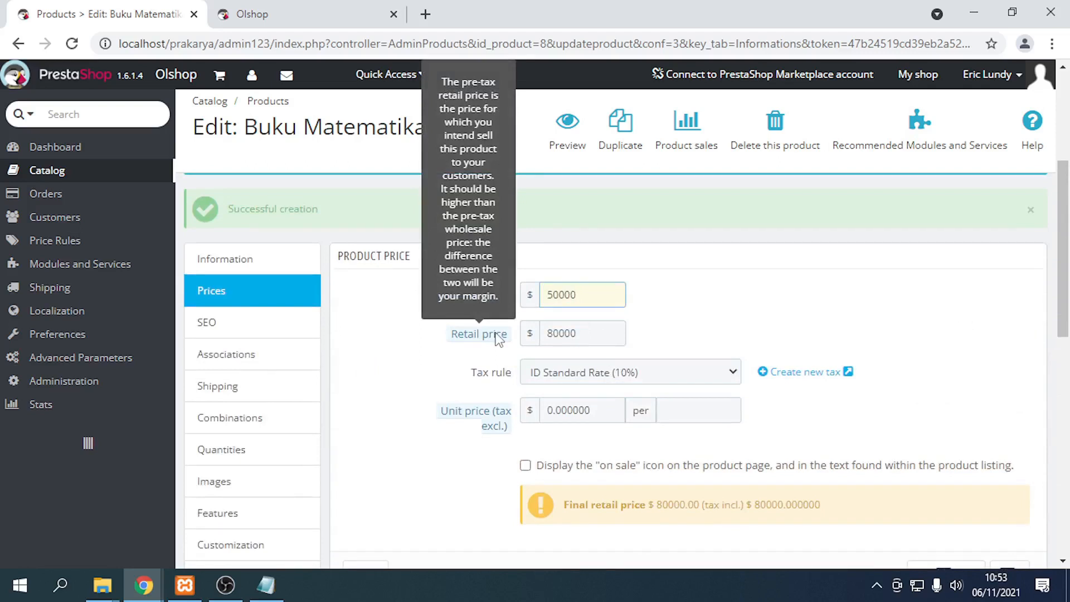
- Reselect ID Standard Rate (10%) as the product's tax rule
click(625, 372)
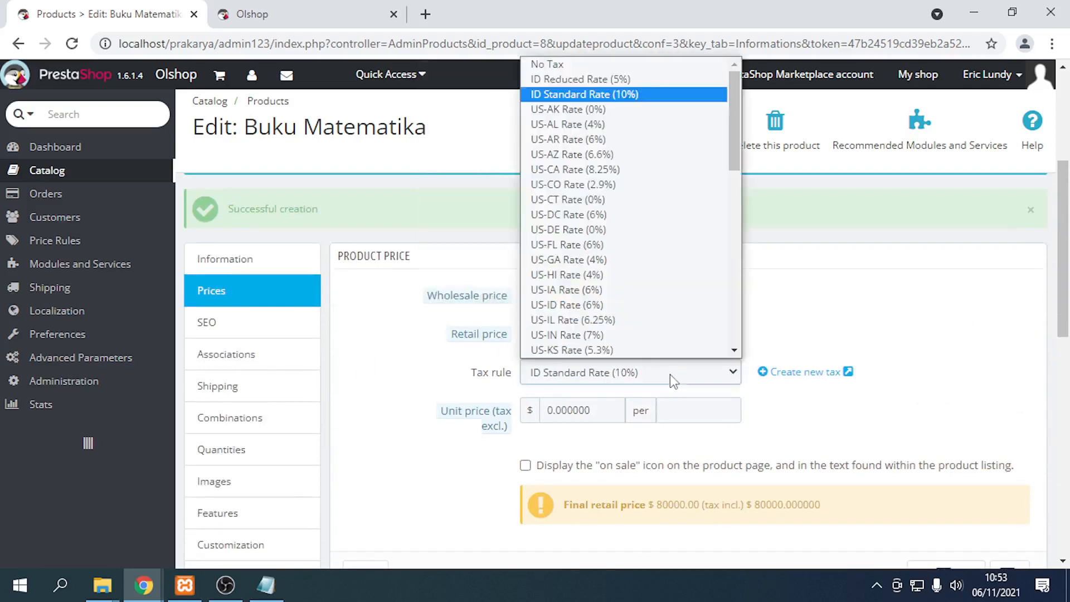
click(652, 289)
click(677, 374)
click(644, 96)
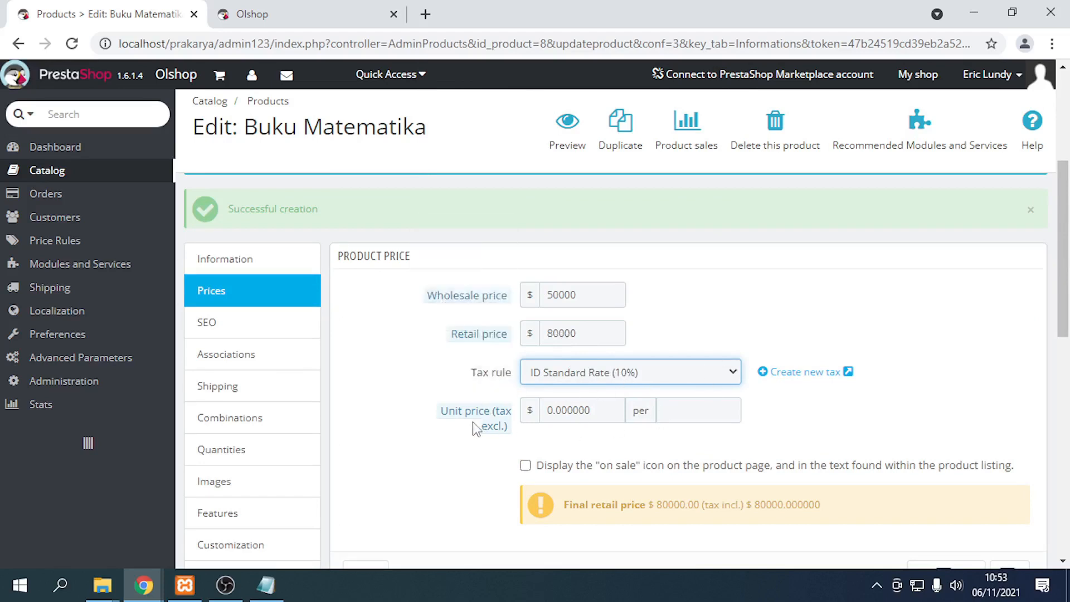
- Set the unit of the product's unit price to pcs
mouse_move(483, 417)
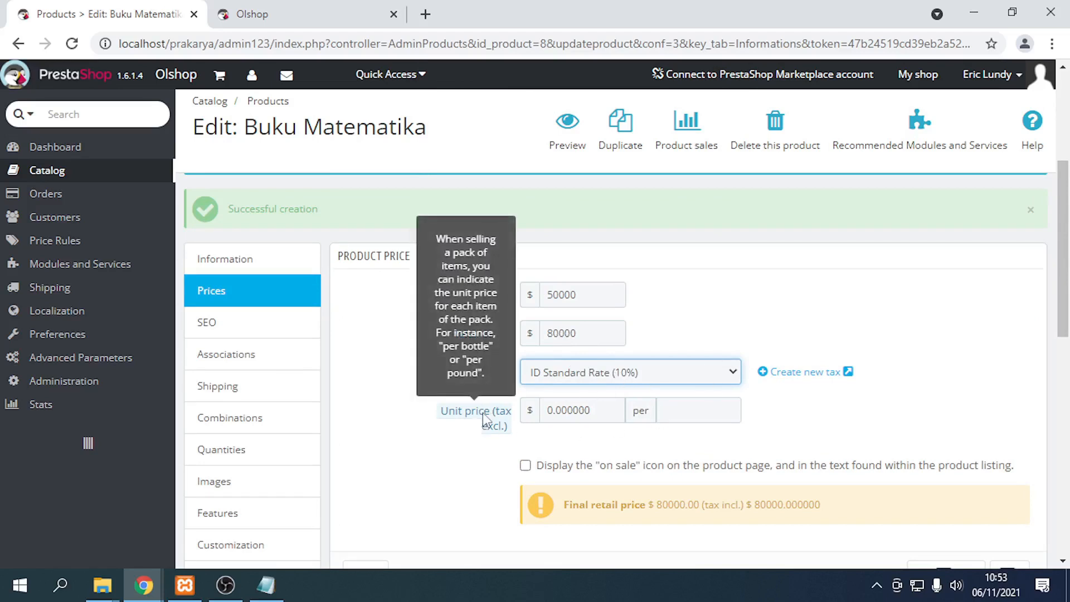
click(668, 410)
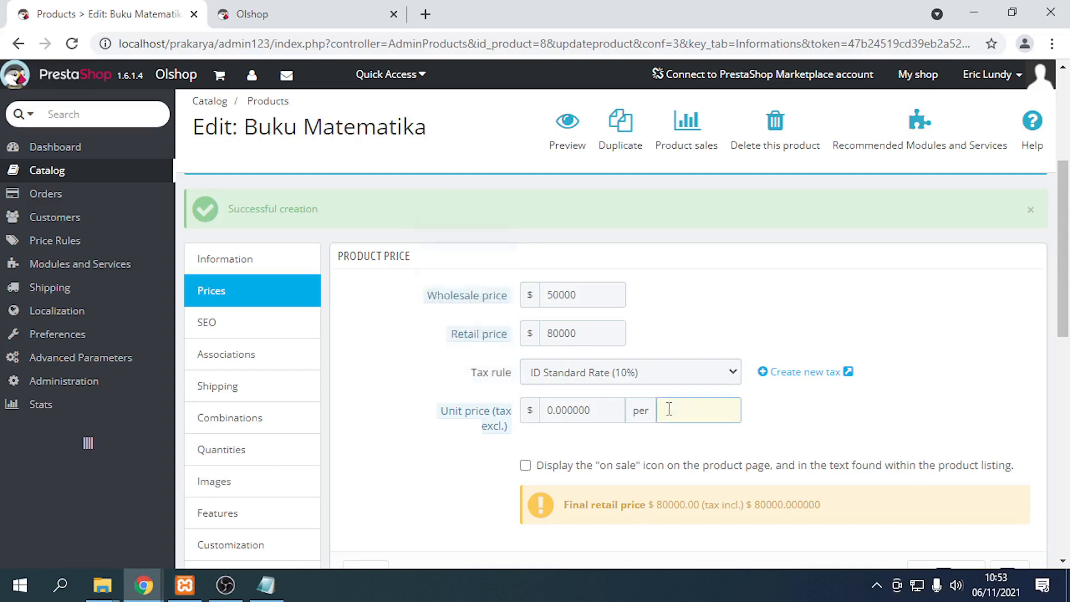
text(pcs)
key(BackSpace)
key(BackSpace)
key(BackSpace)
text(pcs)
- Set the product's unit price excluding tax to 80000
double_click(604, 411)
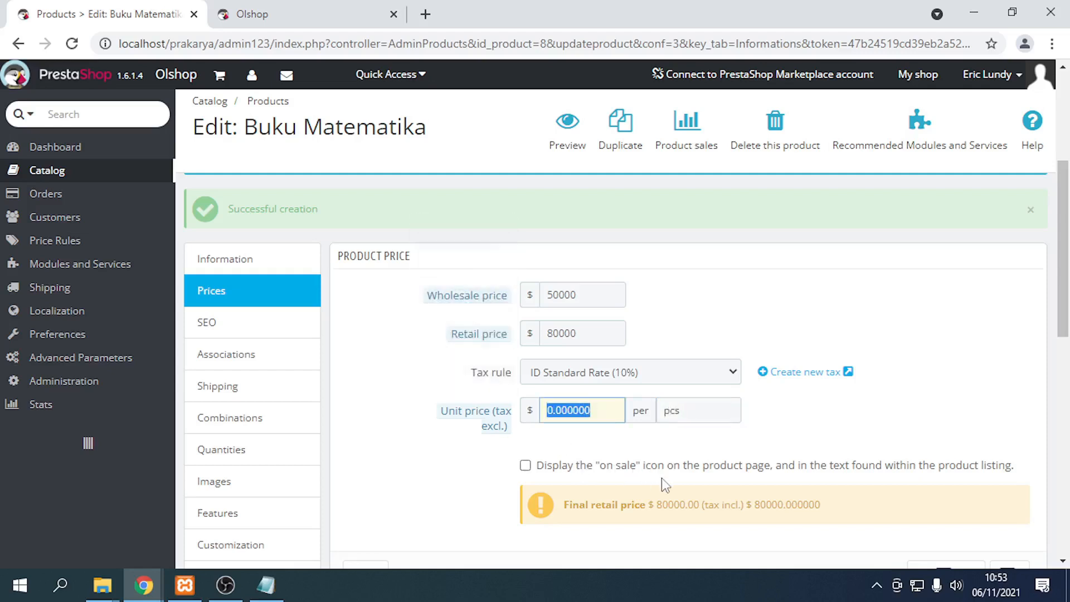
text(800000)
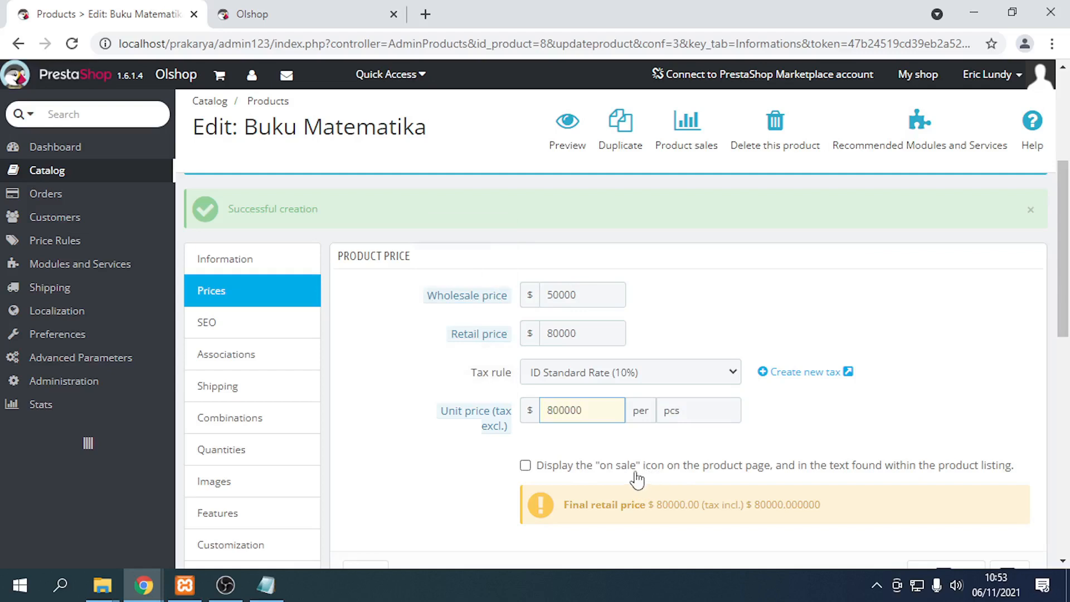
click(564, 411)
key(BackSpace)
scroll(641, 463, down, 1)
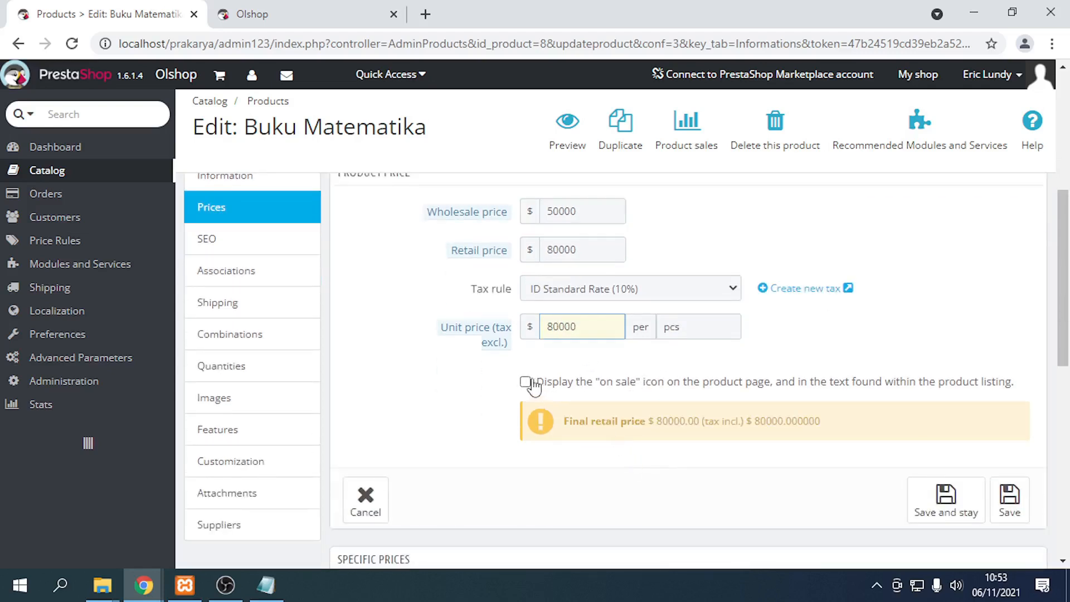
- Enable the "on sale" icon for the product and save the price settings while staying on the edit page
click(527, 383)
scroll(781, 396, down, 3)
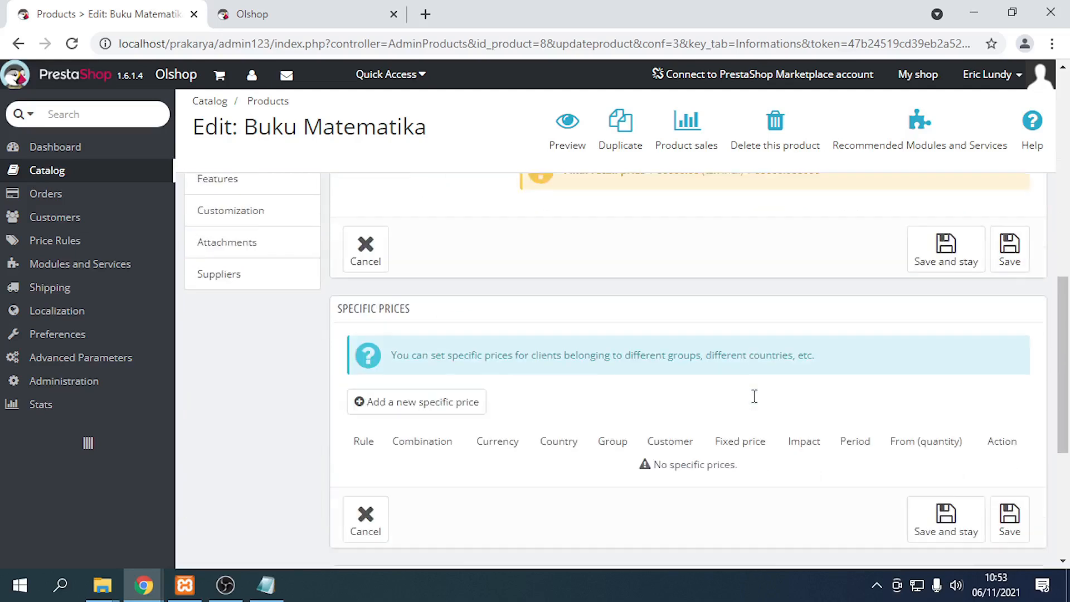
scroll(755, 397, down, 2)
scroll(931, 346, up, 2)
click(934, 262)
- Remove the Home category from the product's associated categories and expand the category tree down to Buku's subcategories
scroll(792, 385, down, 1)
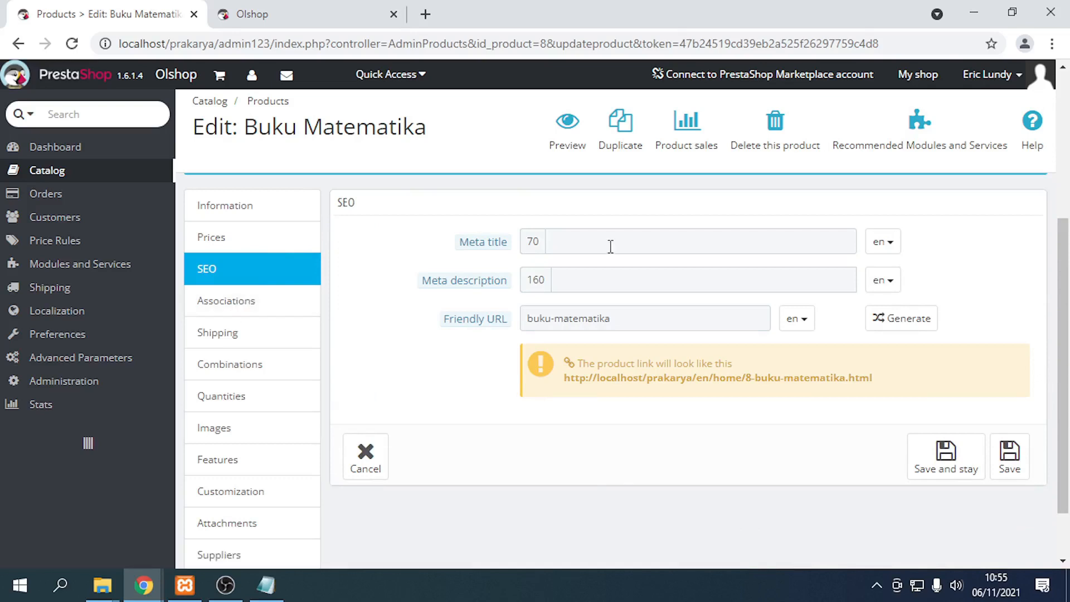
mouse_move(503, 249)
mouse_move(477, 326)
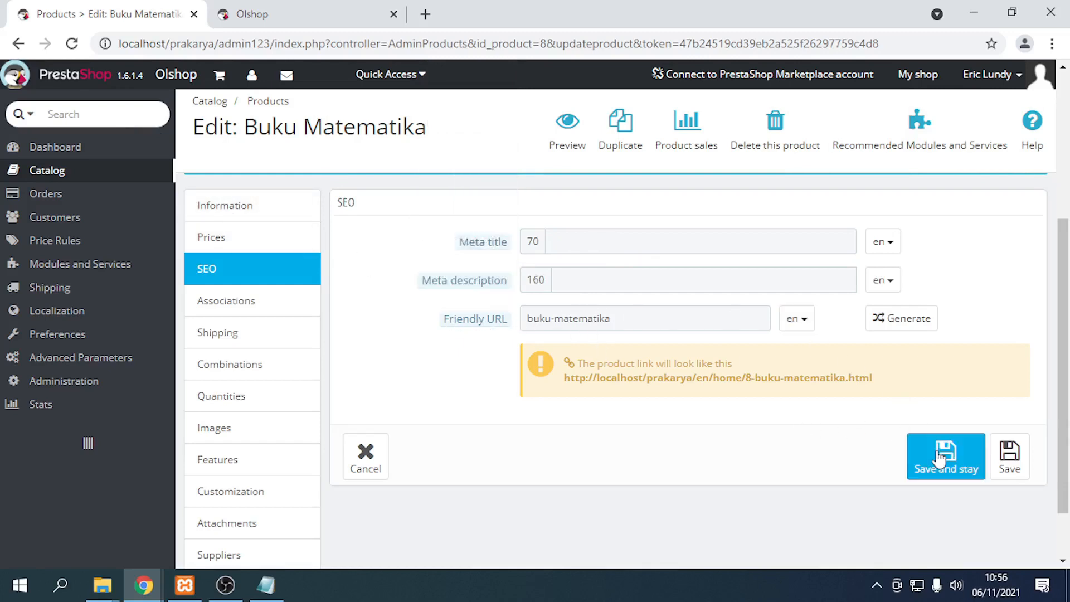
click(212, 302)
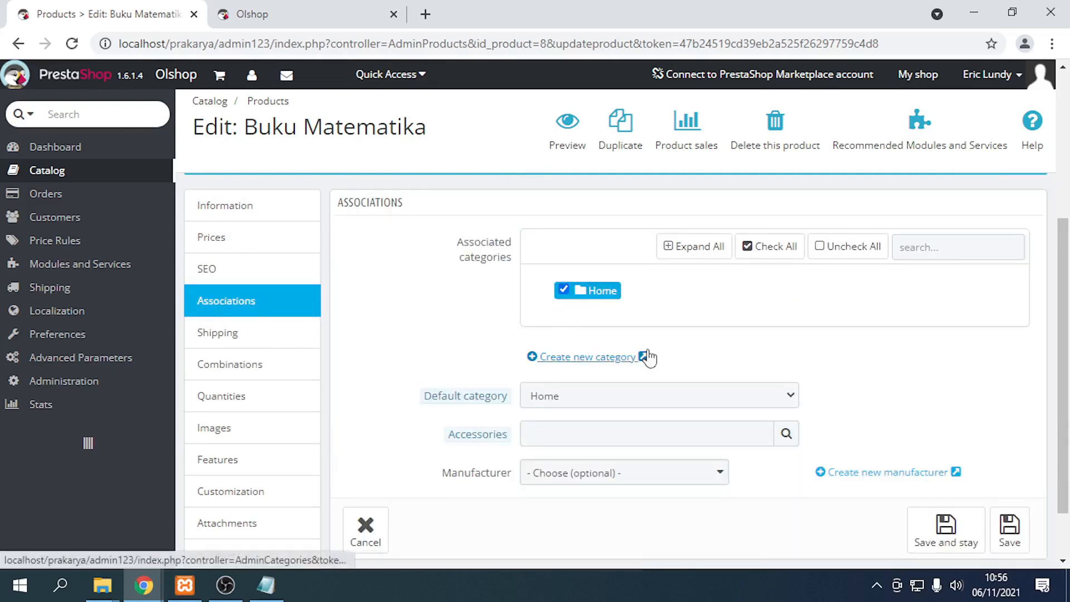
click(580, 291)
click(599, 345)
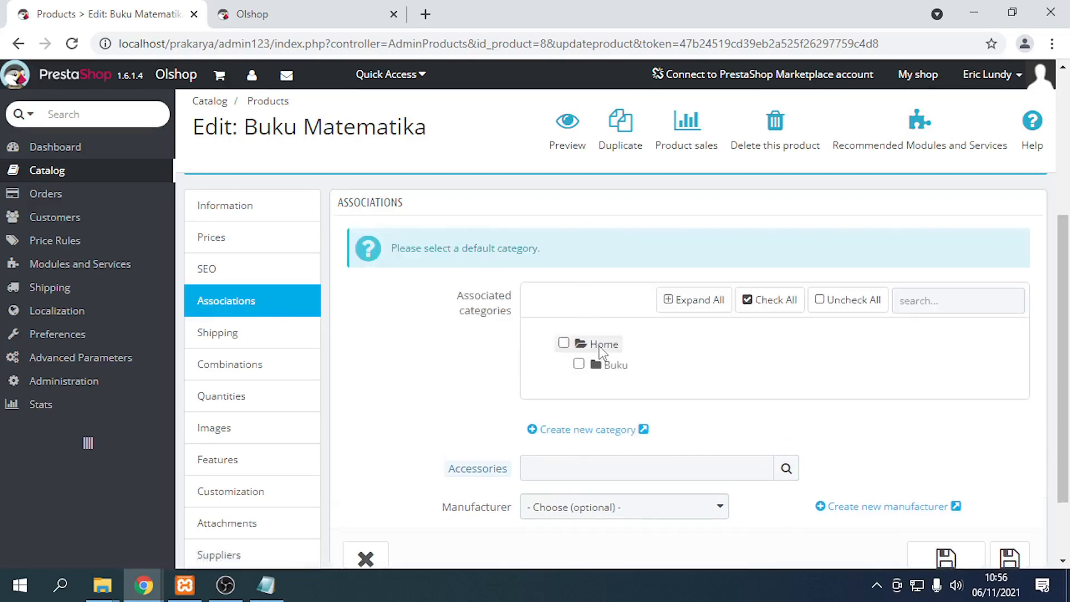
scroll(649, 362, down, 2)
click(617, 271)
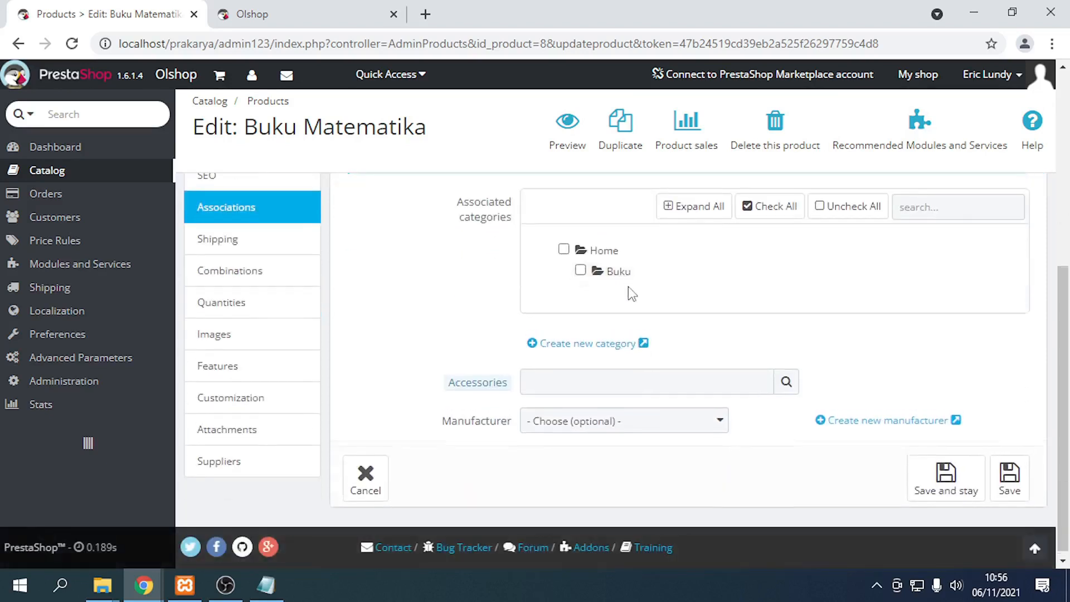
scroll(619, 304, up, 2)
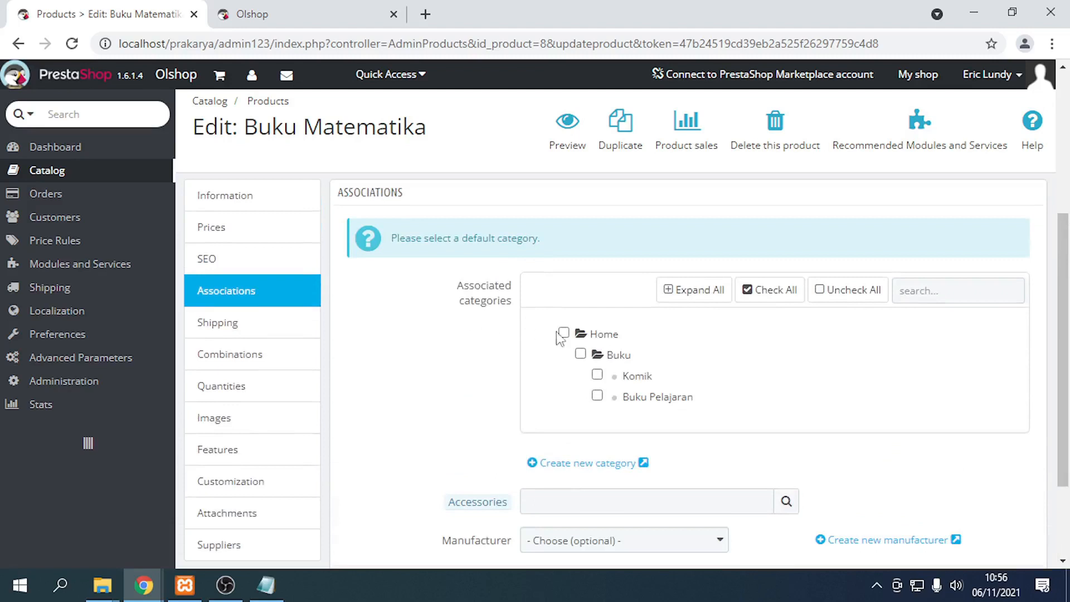
scroll(688, 345, down, 2)
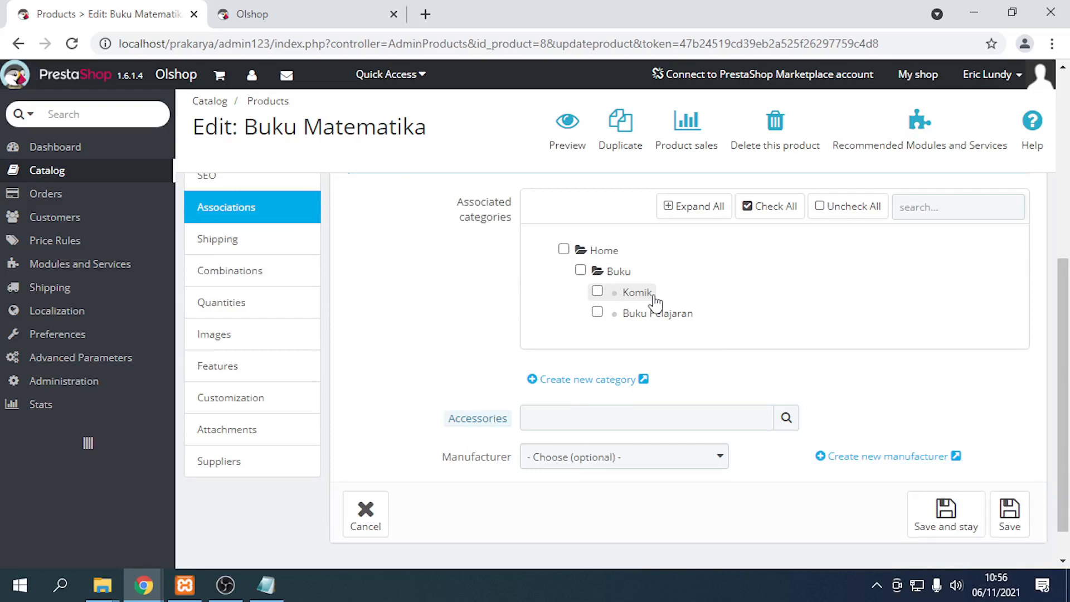
- Associate the product with the Buku Pelajaran category and its parent category Buku
click(598, 315)
scroll(601, 310, down, 1)
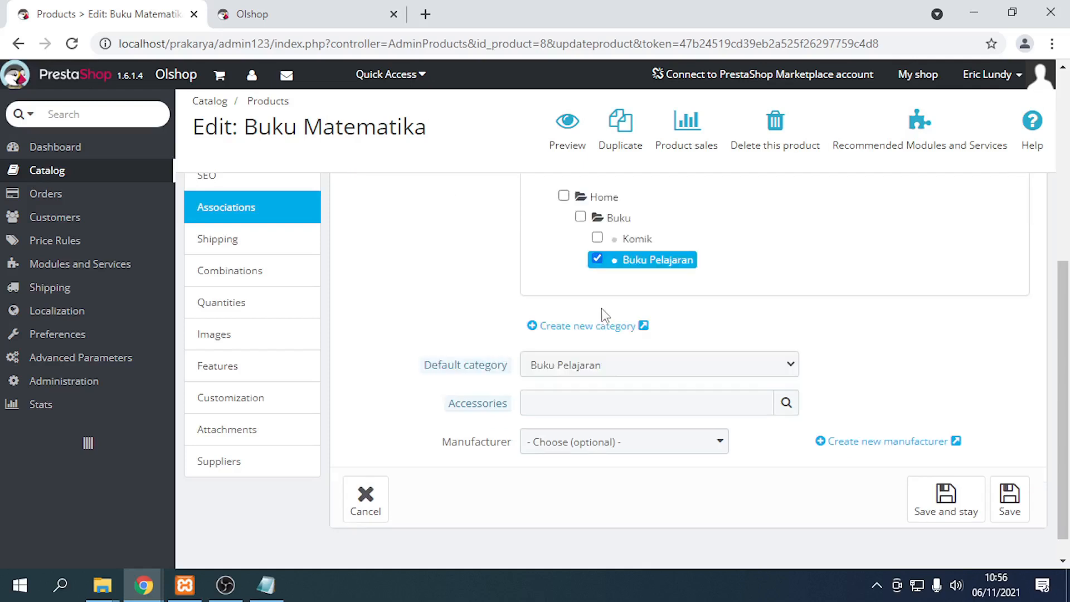
click(581, 217)
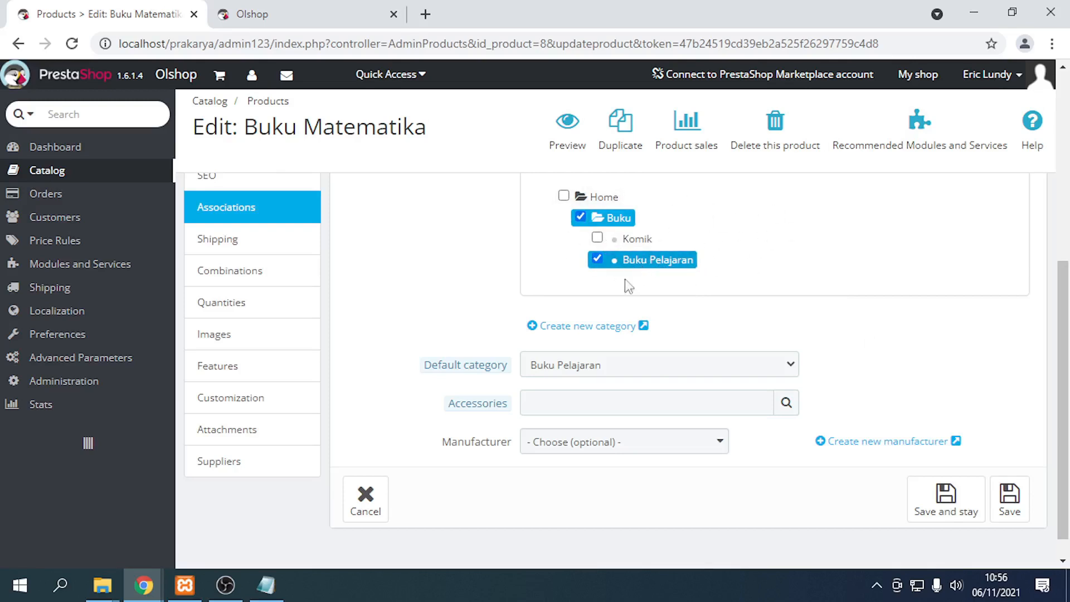
- Assign PT. ABDC as the product's manufacturer and save the associations while staying on the edit page
scroll(545, 328, down, 1)
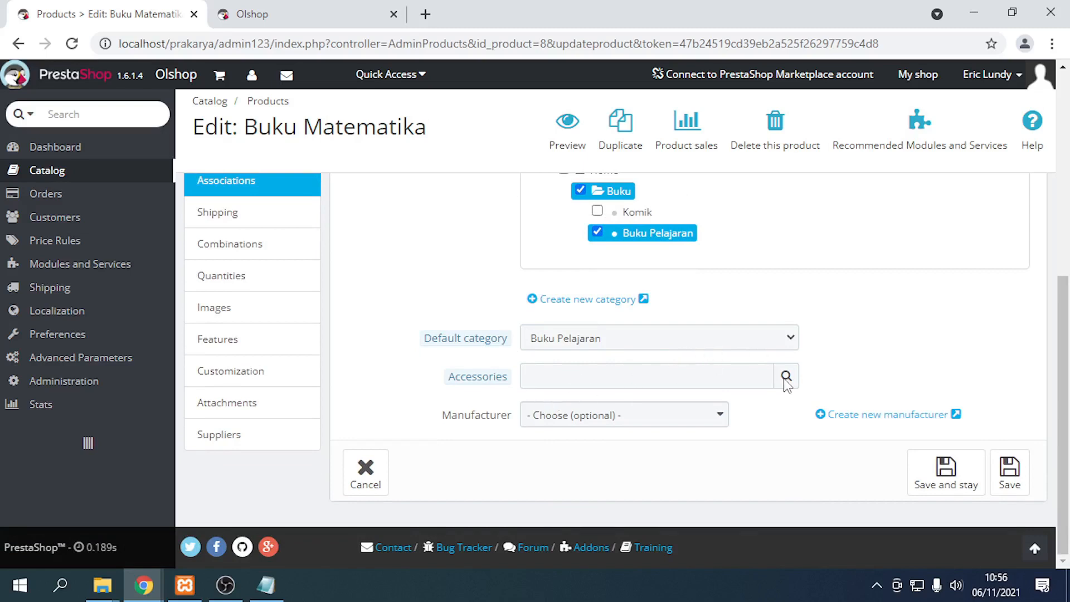
click(761, 376)
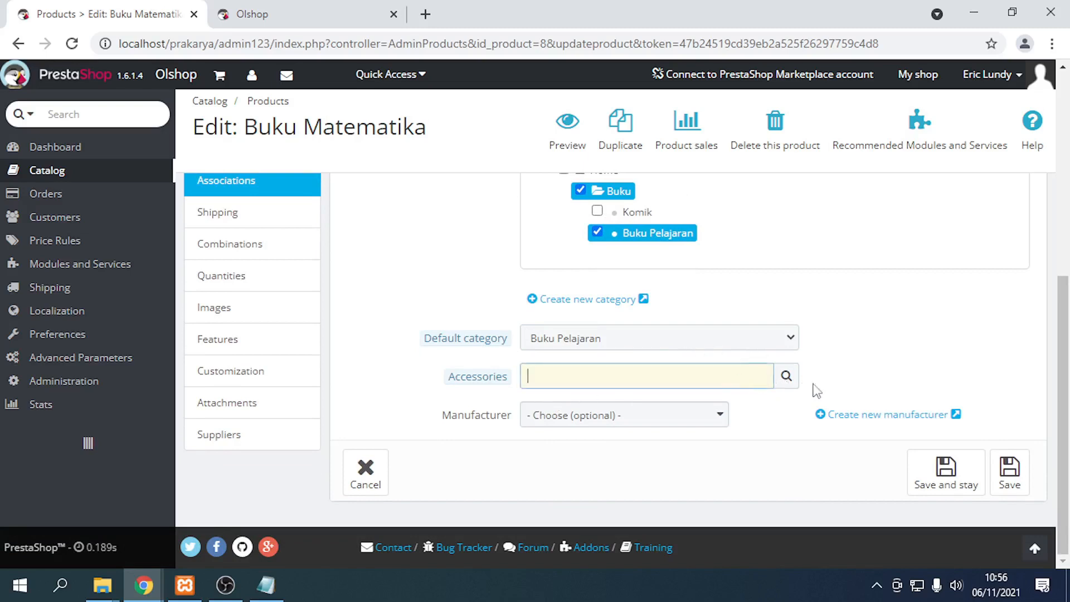
click(703, 418)
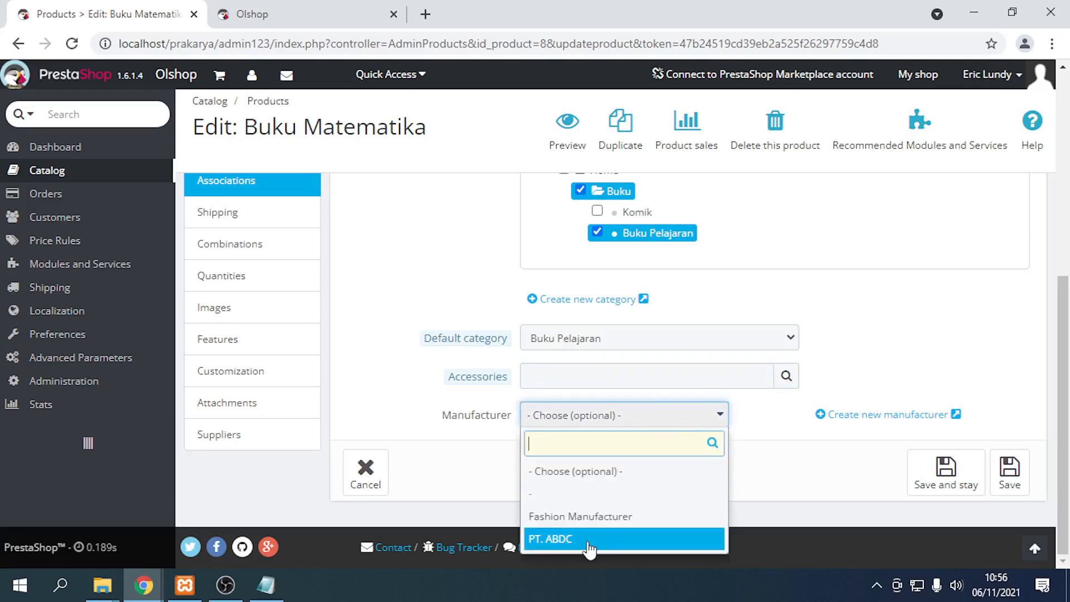
click(618, 538)
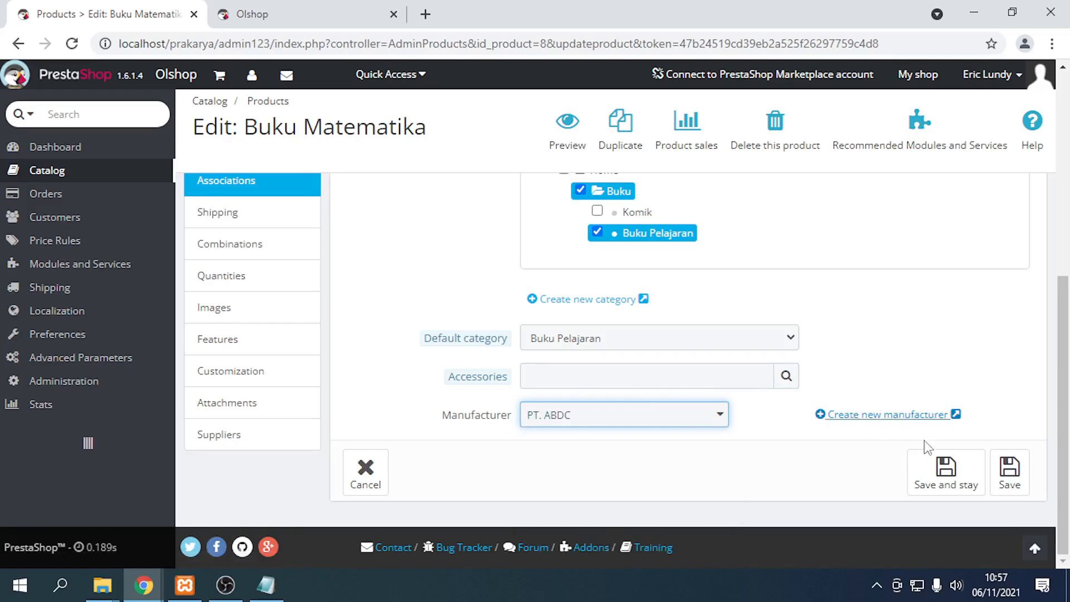
click(943, 472)
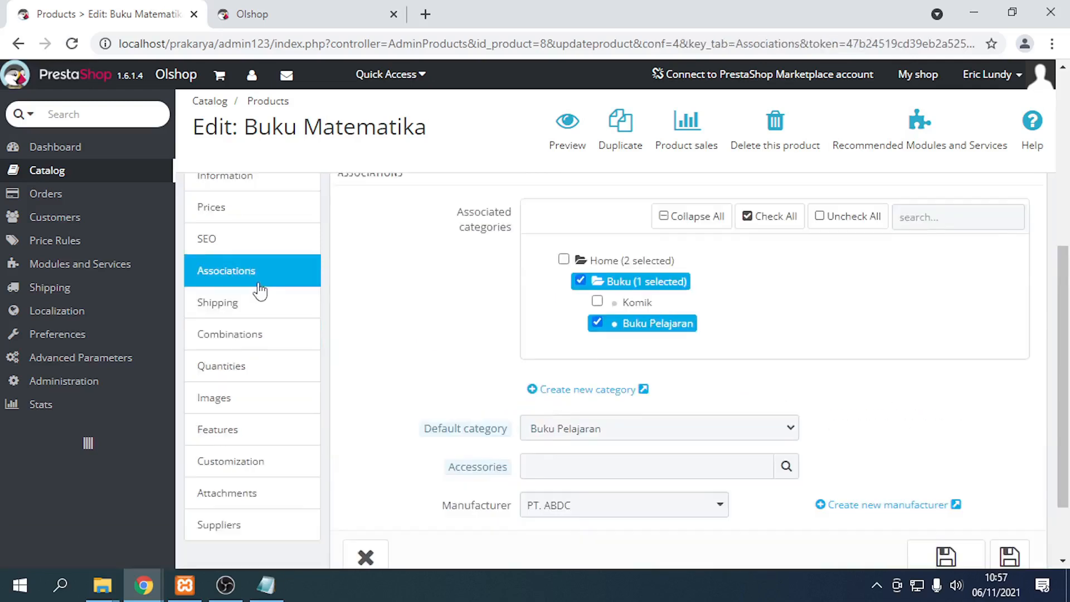
- Set the product's shipping package dimensions to 18 cm width, 20 cm height and 5 cm depth
click(267, 316)
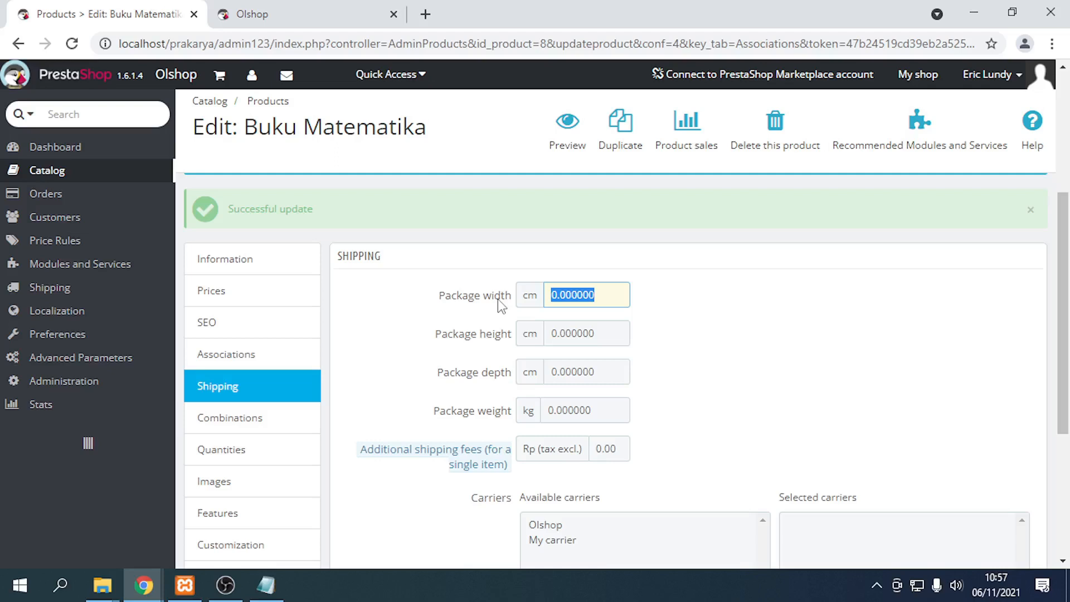
text(18)
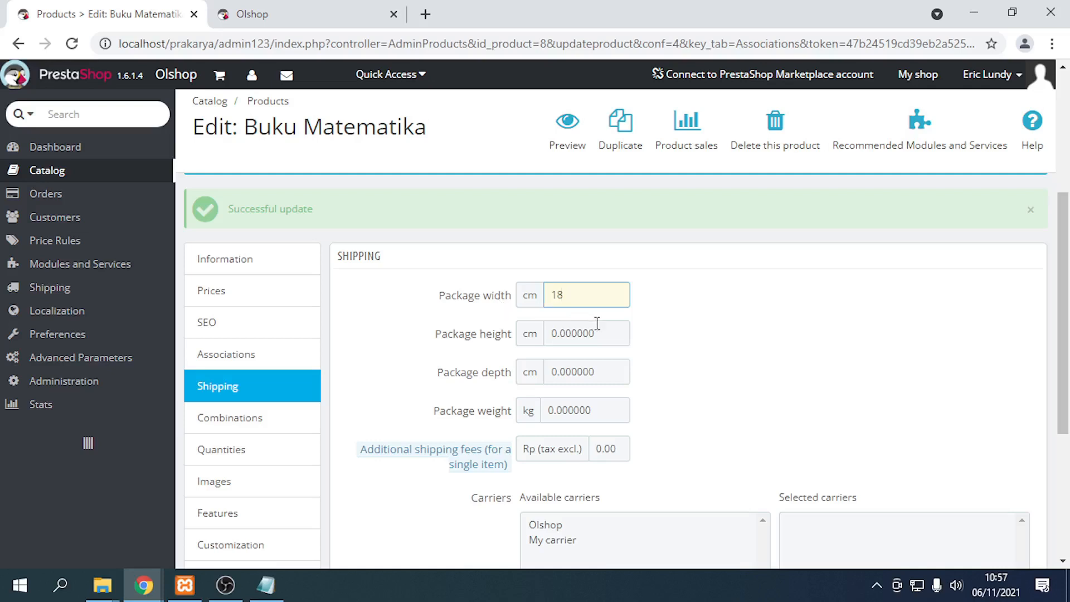
drag(595, 330, 498, 337)
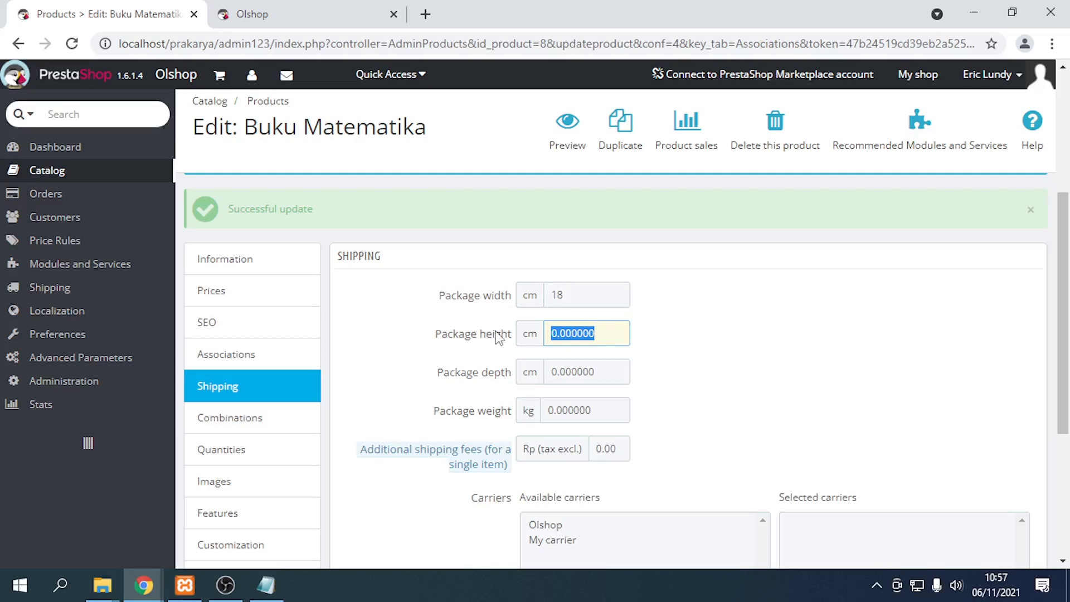
text(20)
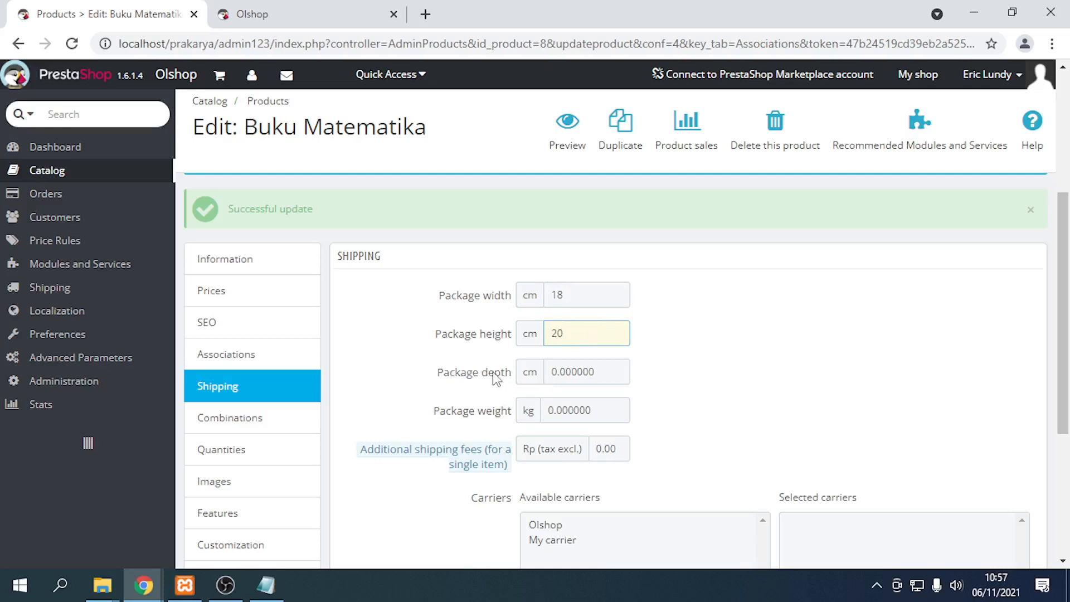
drag(618, 372, 518, 382)
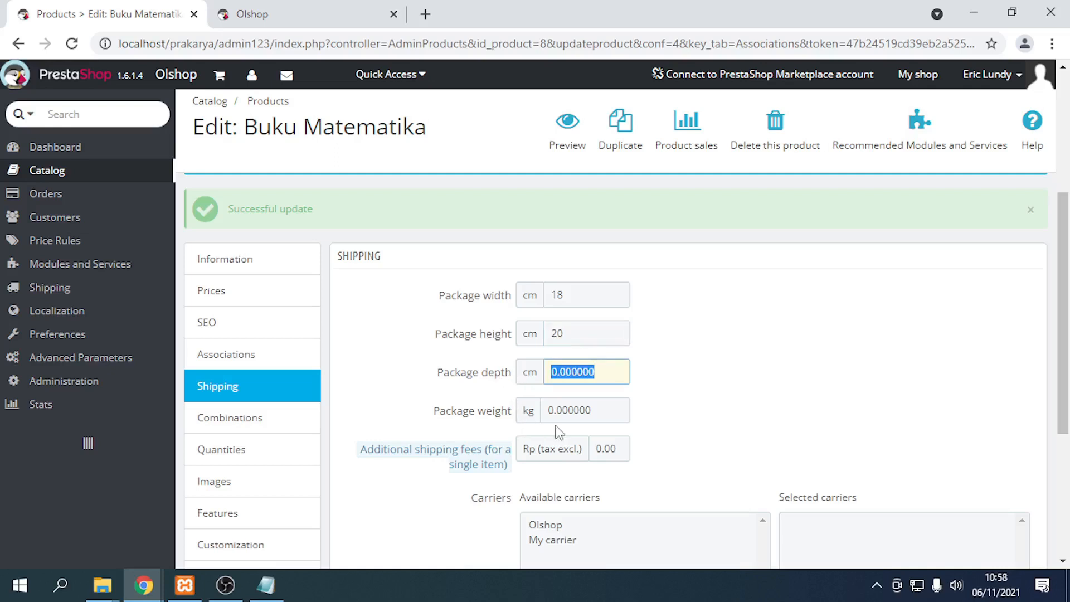
text(3)
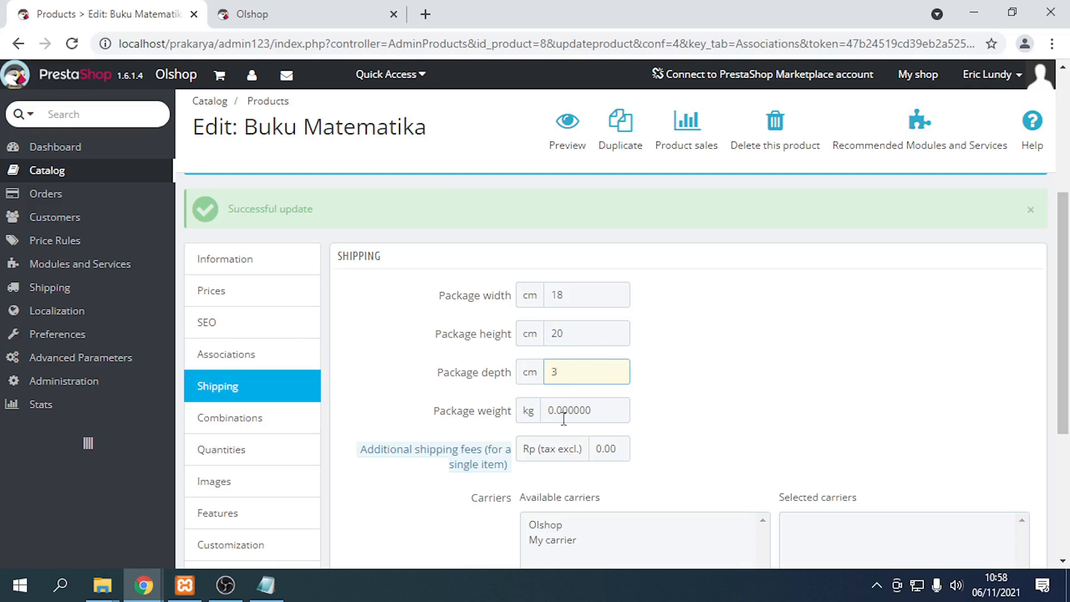
drag(570, 370, 517, 369)
text(5)
key(Tab)
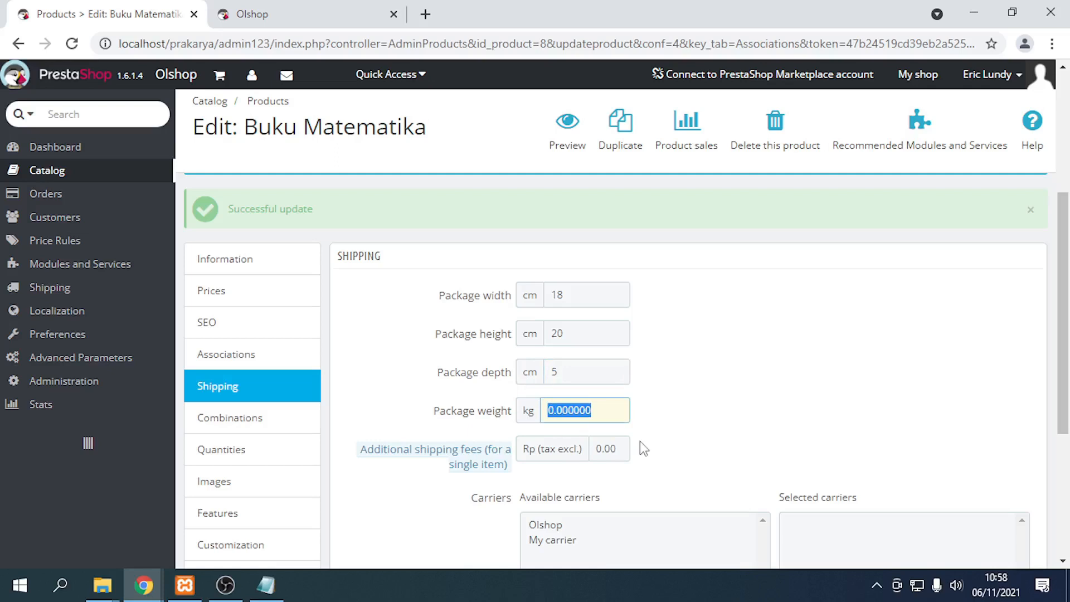
- Set the product's package weight to 0.5 kg
text(500)
drag(584, 413, 504, 410)
text(0)
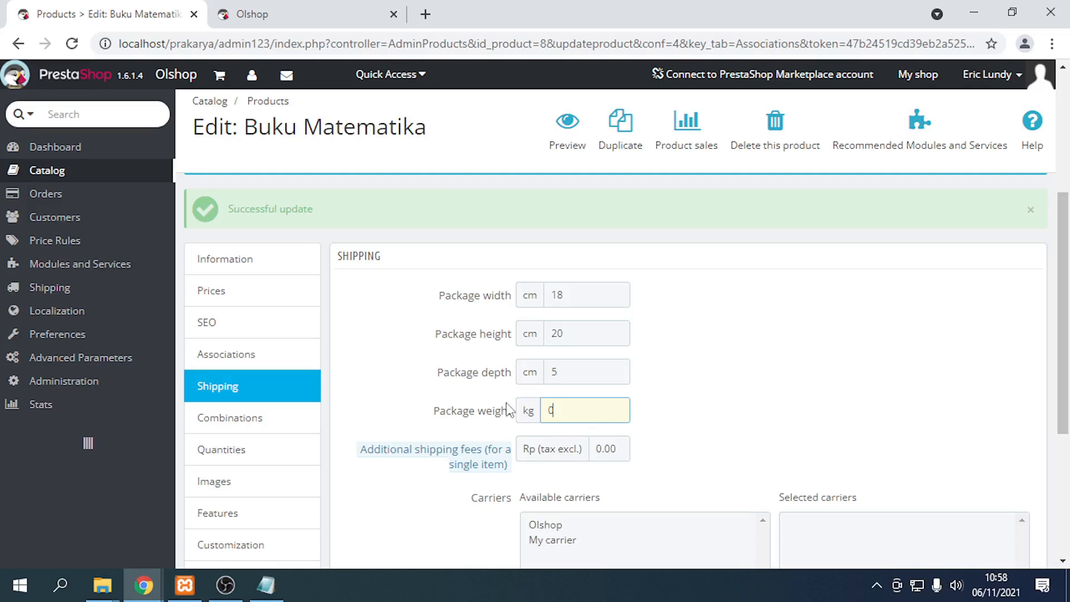
text(.5)
double_click(527, 412)
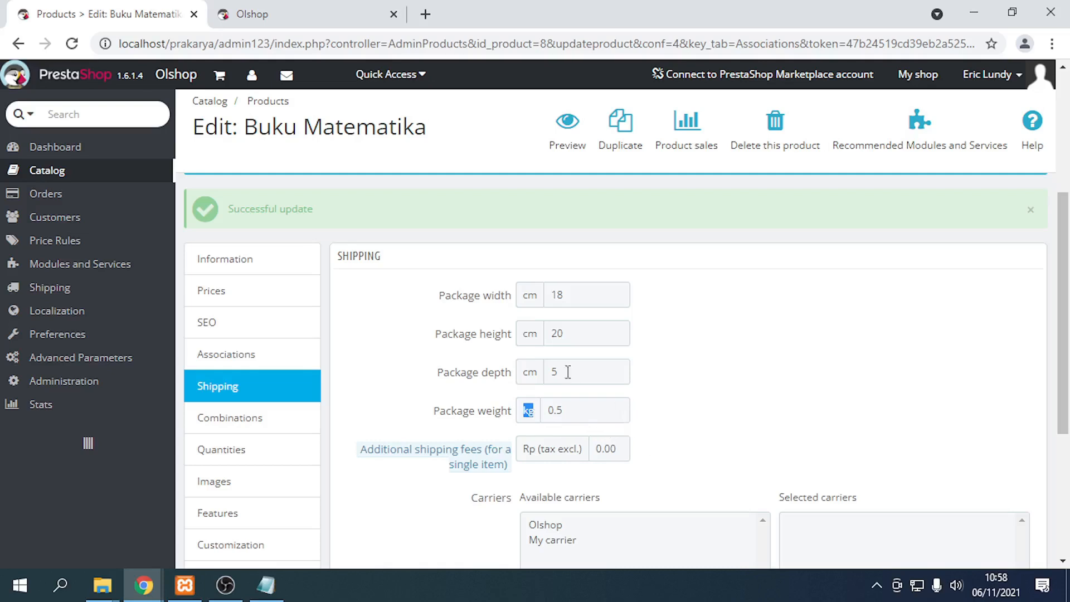
- Add My carrier to the product's selected carriers and save the shipping settings while staying on the edit page
scroll(568, 372, down, 1)
mouse_move(385, 374)
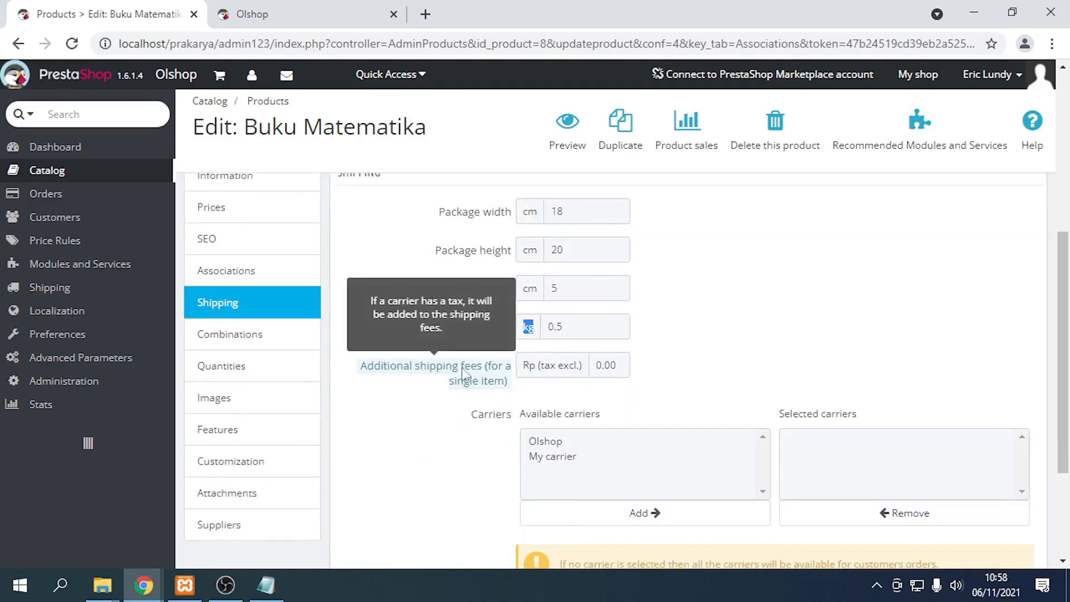
click(557, 366)
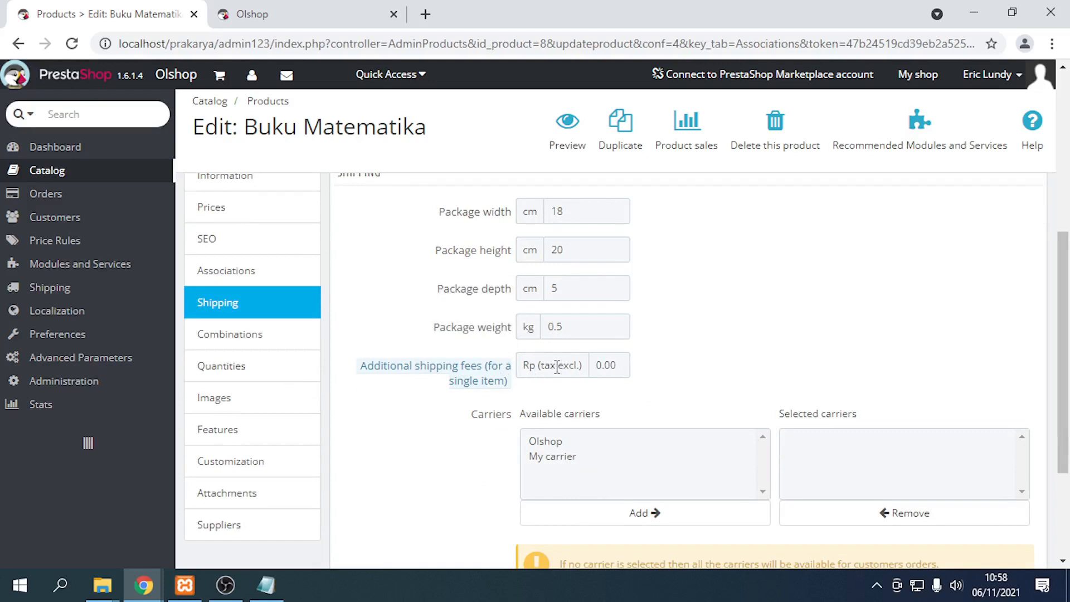
scroll(630, 365, down, 3)
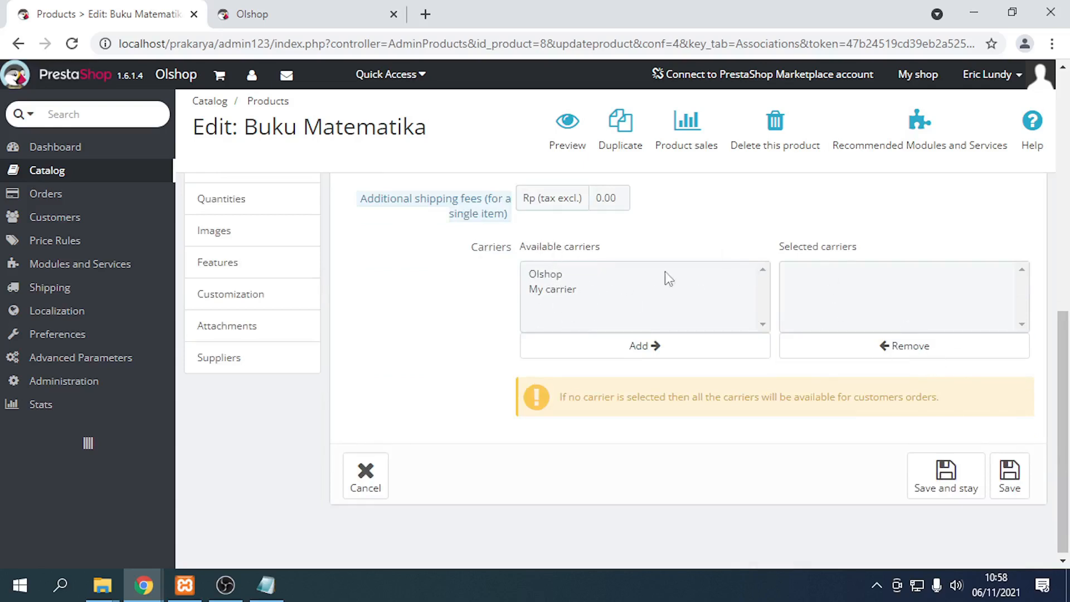
click(564, 275)
click(560, 290)
click(556, 279)
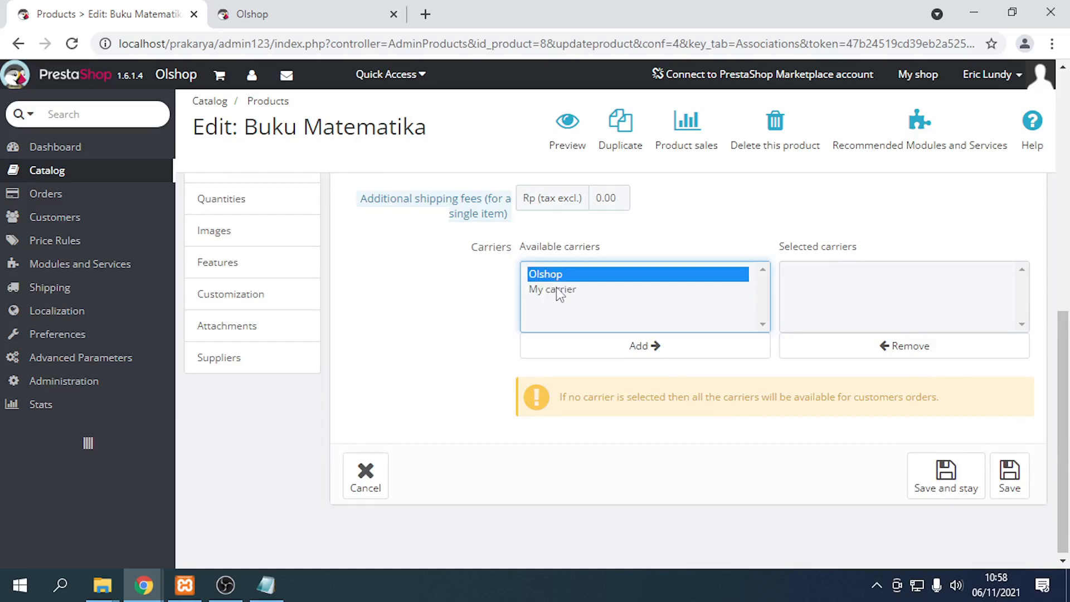
click(556, 286)
click(553, 275)
click(557, 289)
click(643, 345)
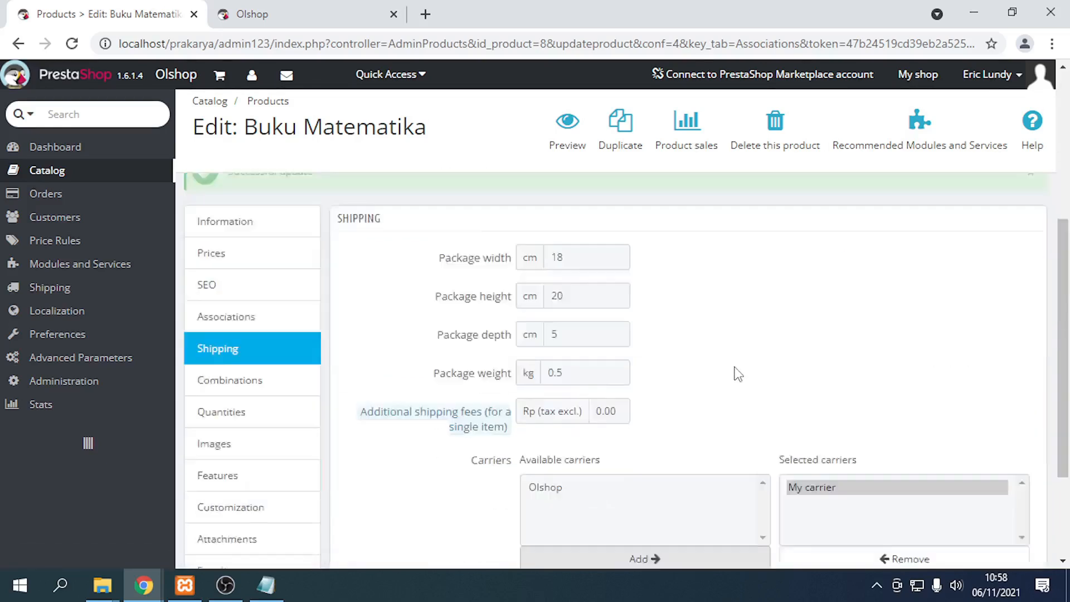
scroll(736, 372, down, 3)
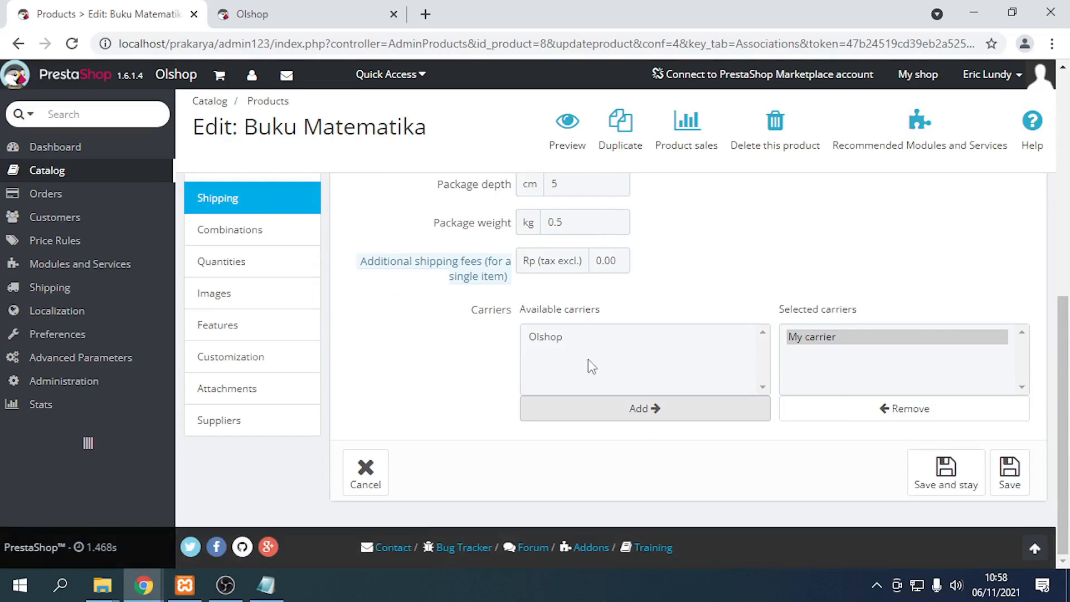
click(795, 413)
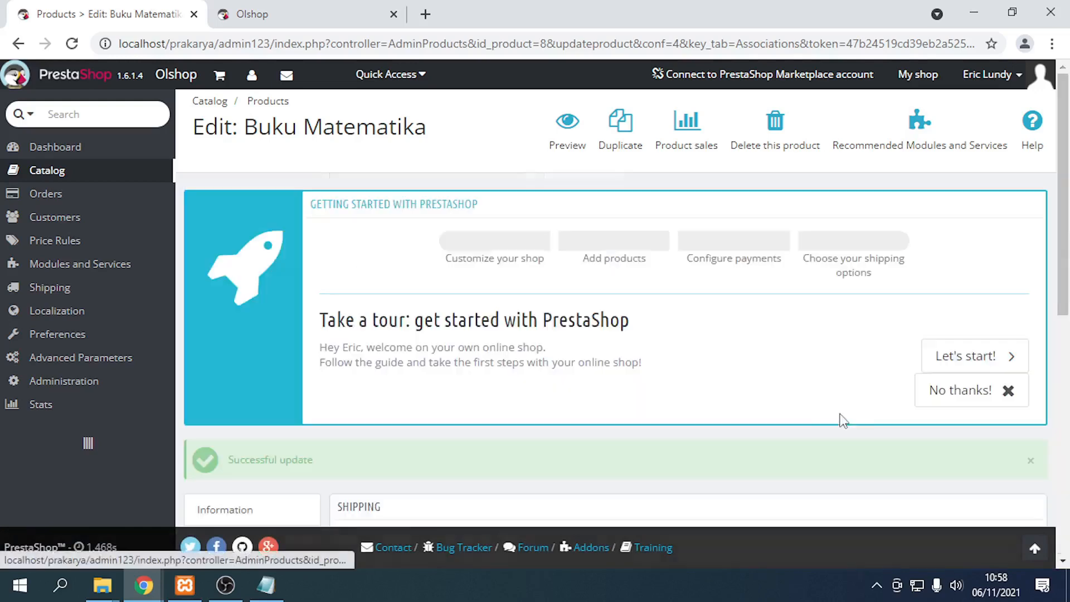
- Open Buku Matematika's combinations and add the Color attribute with the value Black to a new combination
scroll(446, 368, down, 6)
click(257, 340)
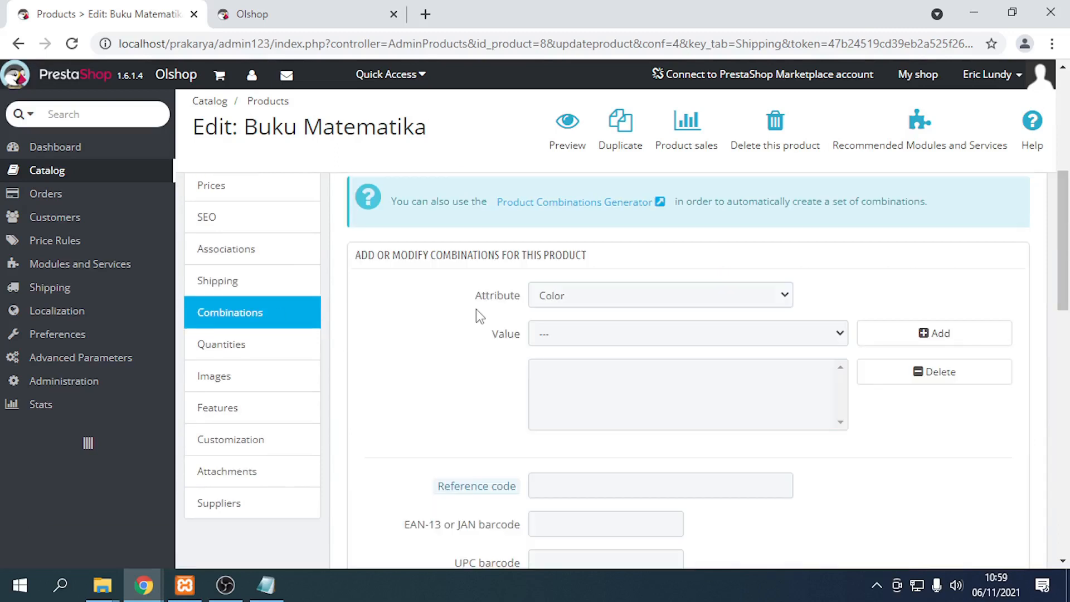
click(547, 298)
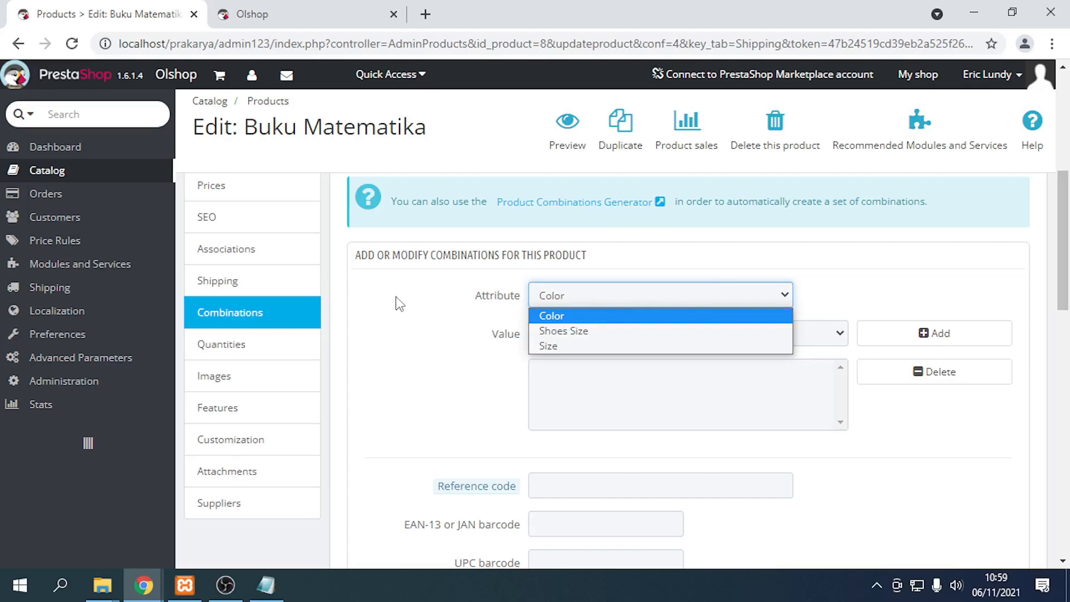
click(454, 299)
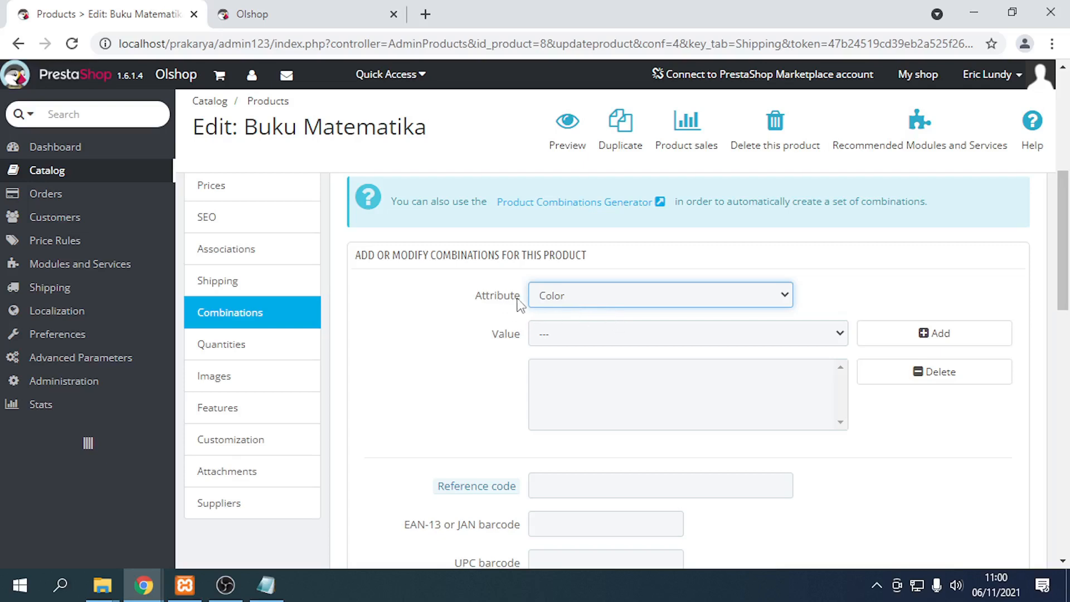
click(618, 304)
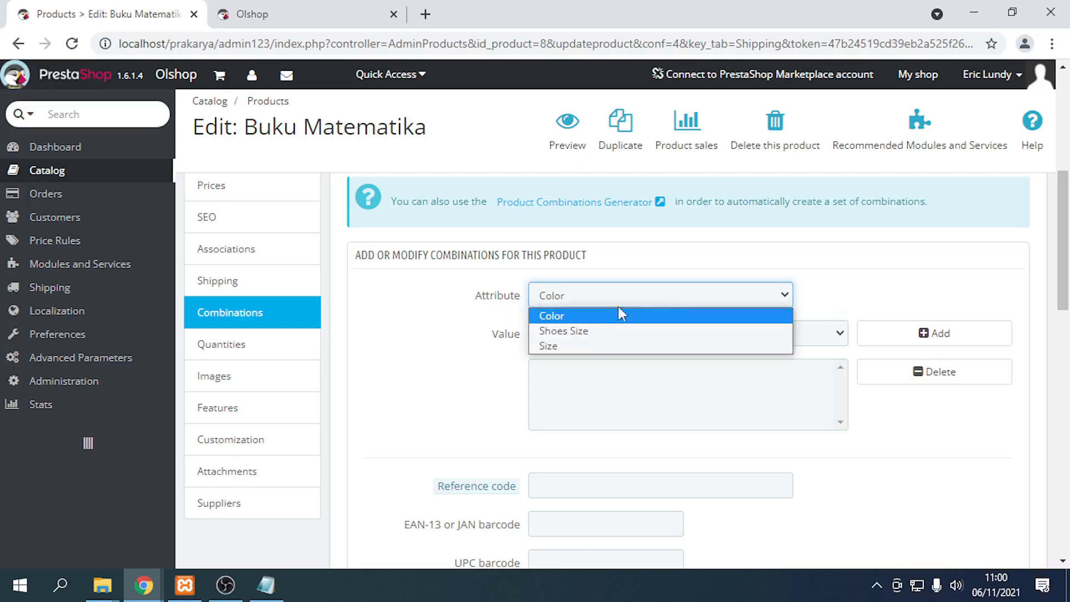
click(566, 318)
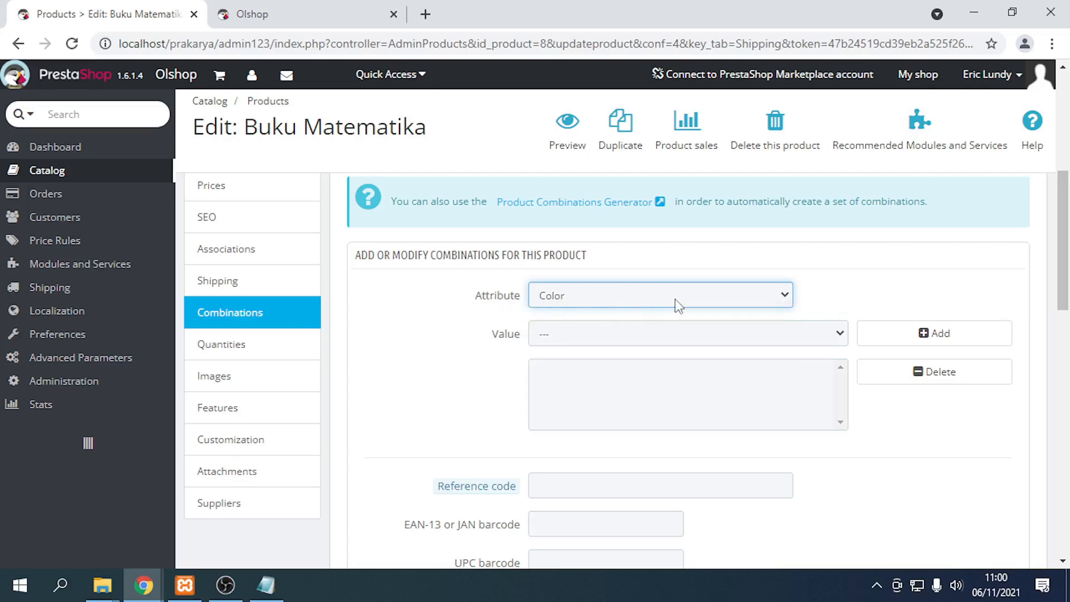
click(617, 331)
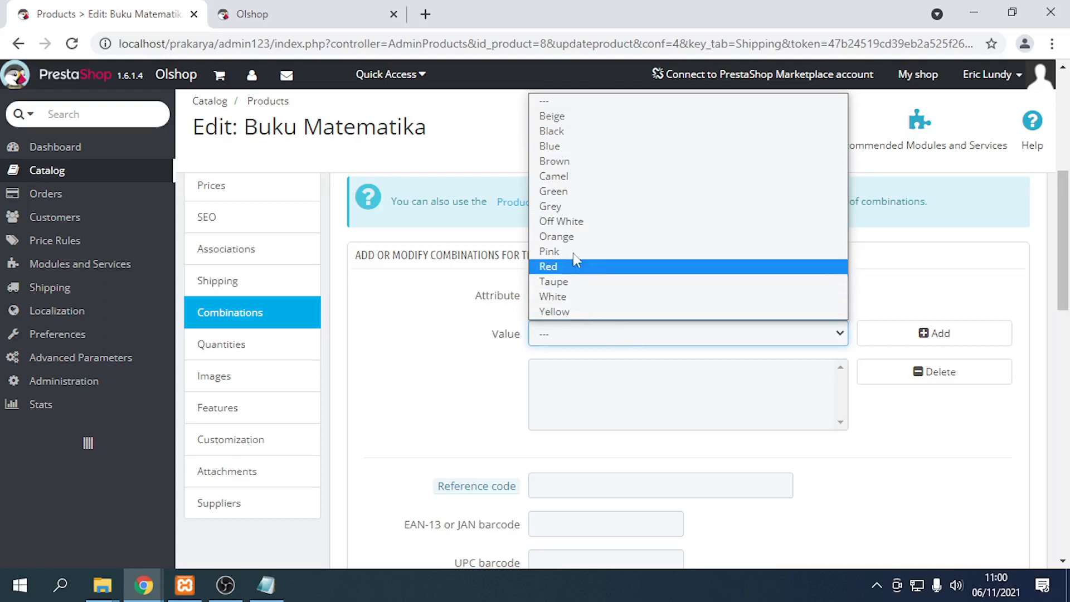
click(549, 137)
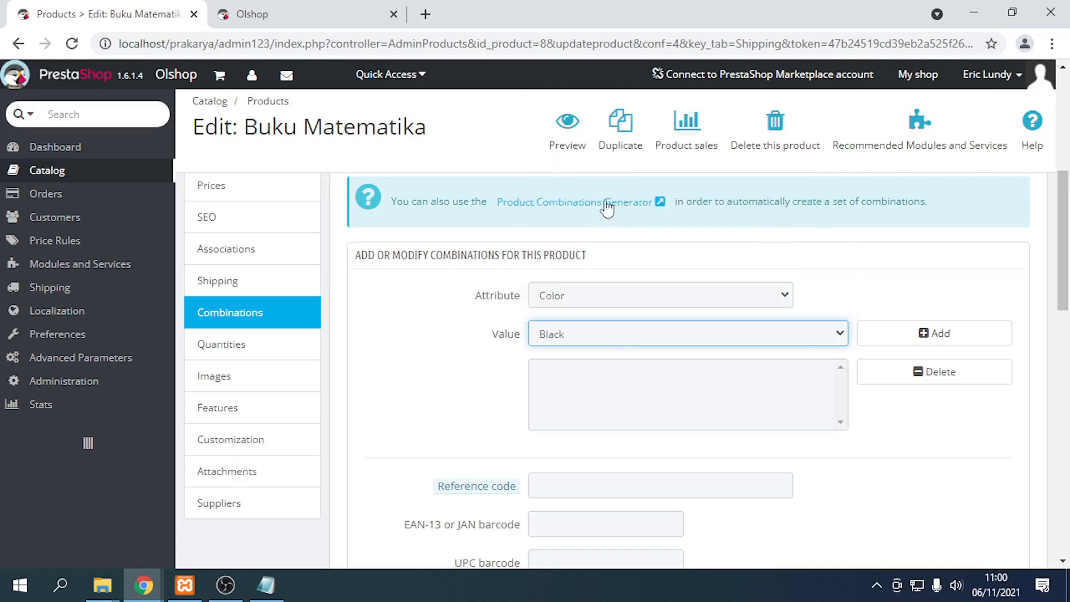
click(954, 336)
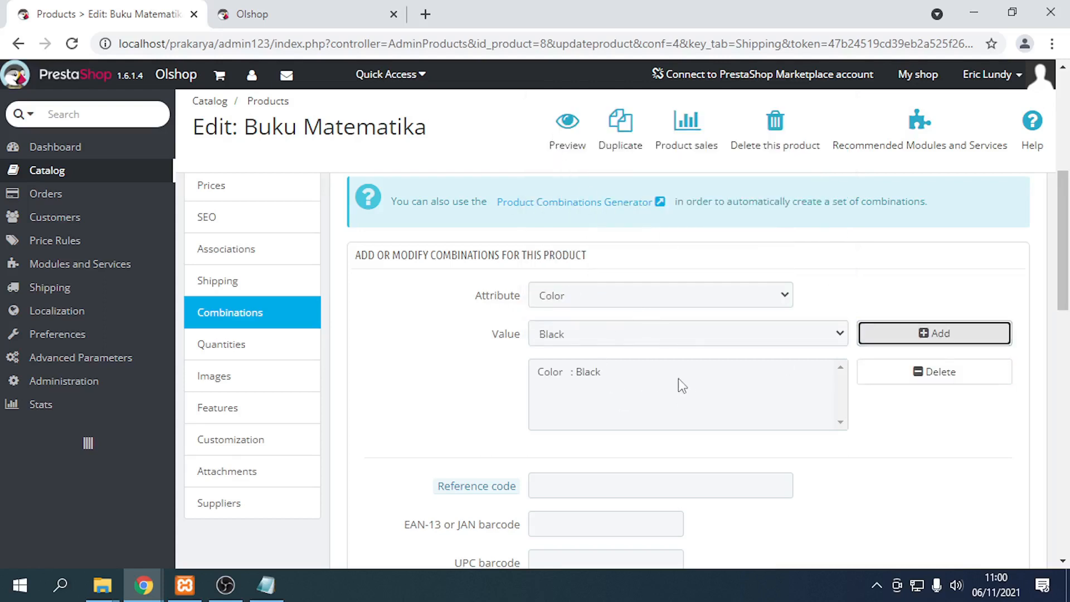
- Set the Black combination's wholesale price to Rp 80000
scroll(656, 384, down, 3)
scroll(652, 383, up, 2)
scroll(651, 385, down, 2)
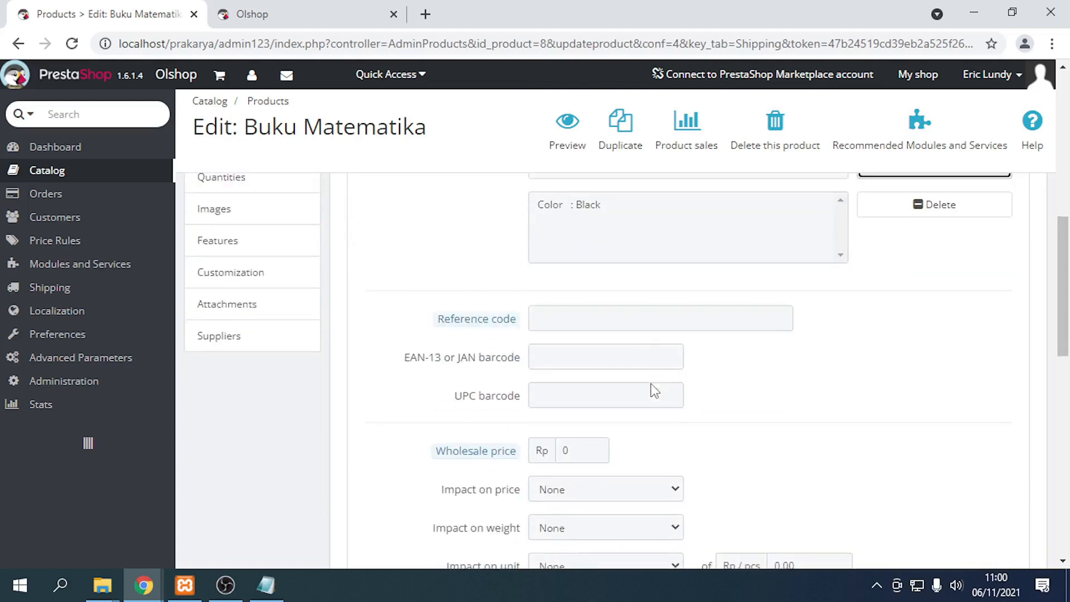
click(619, 321)
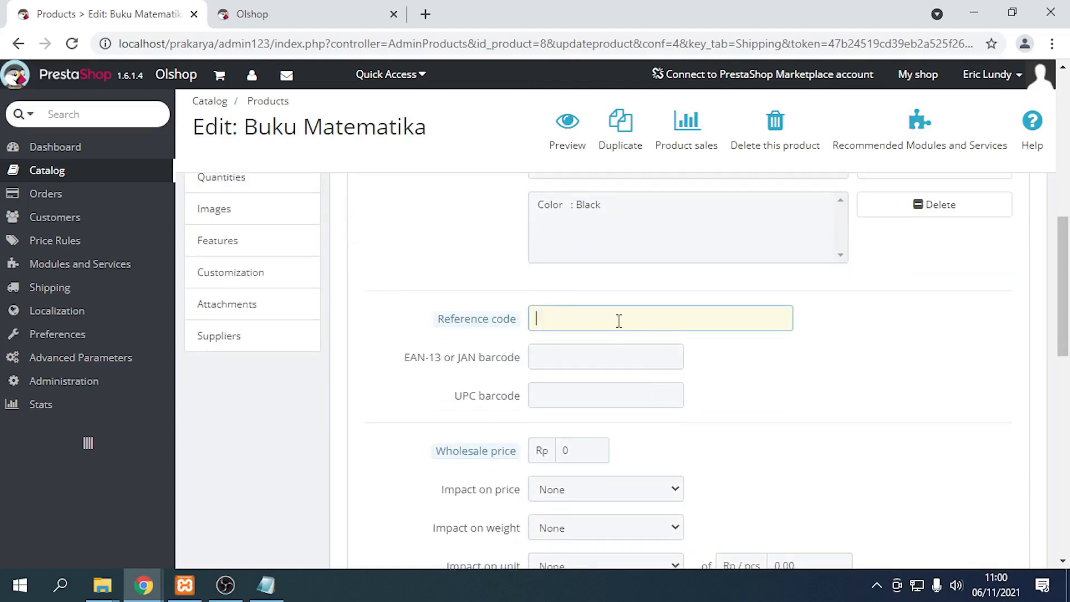
scroll(560, 362, down, 3)
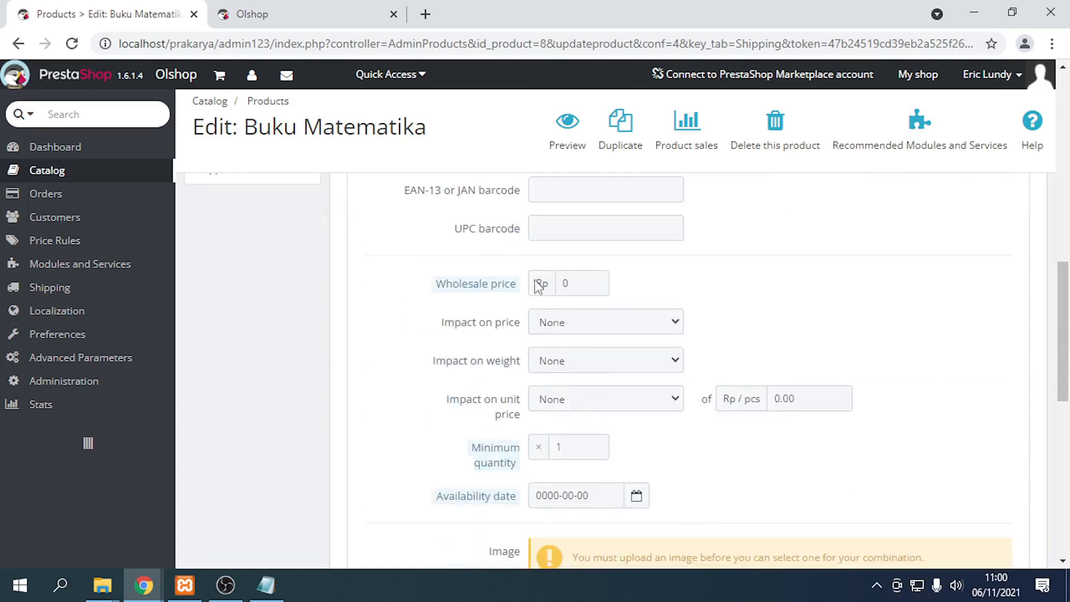
click(582, 281)
text(80)
mouse_move(489, 290)
text(0)
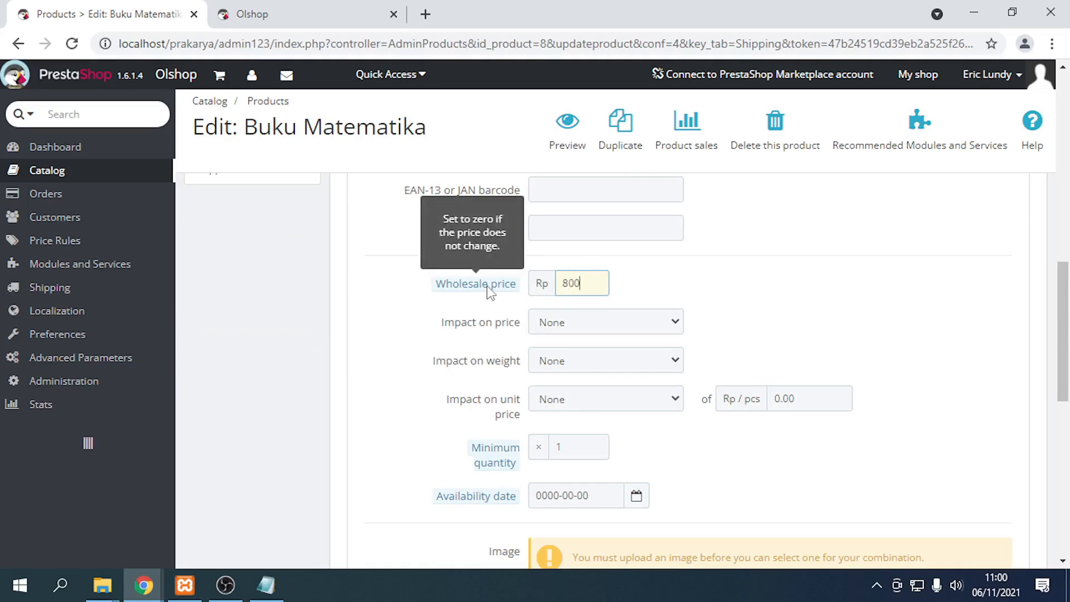
text(000)
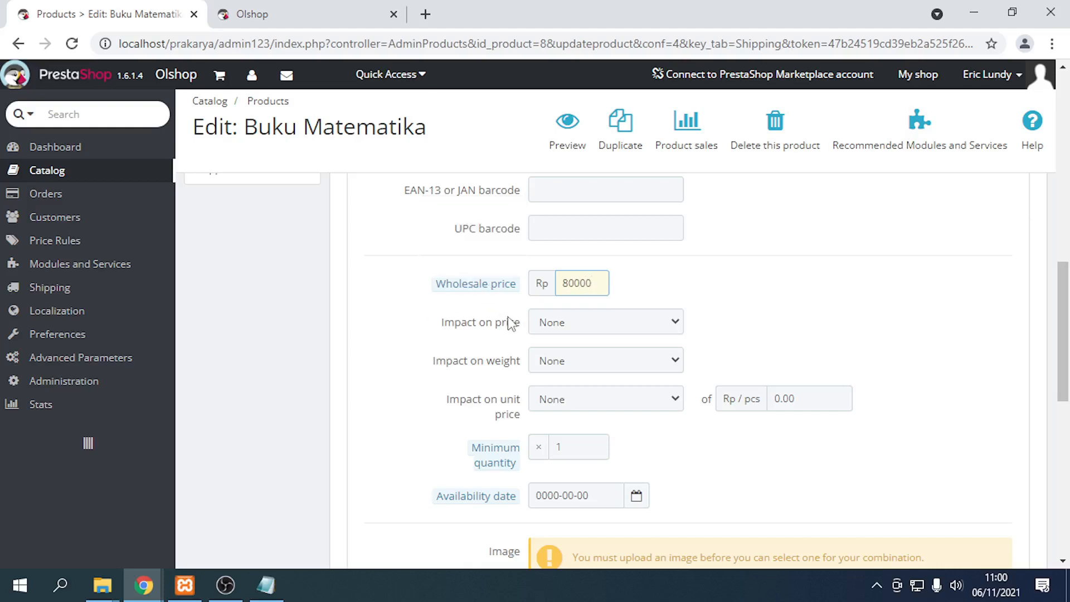
scroll(470, 328, up, 3)
scroll(470, 332, down, 3)
click(625, 323)
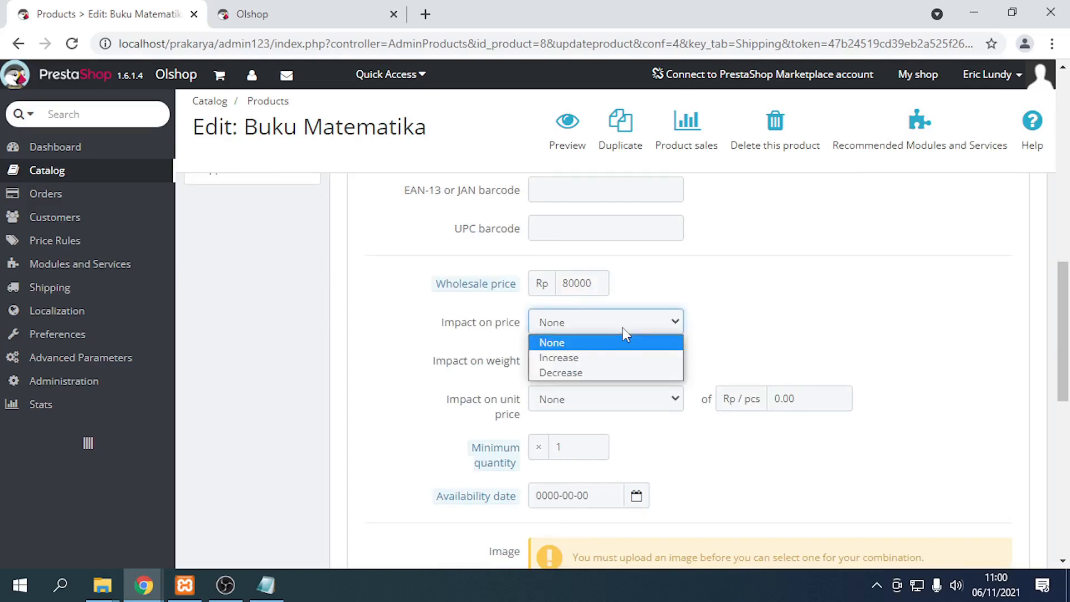
click(714, 311)
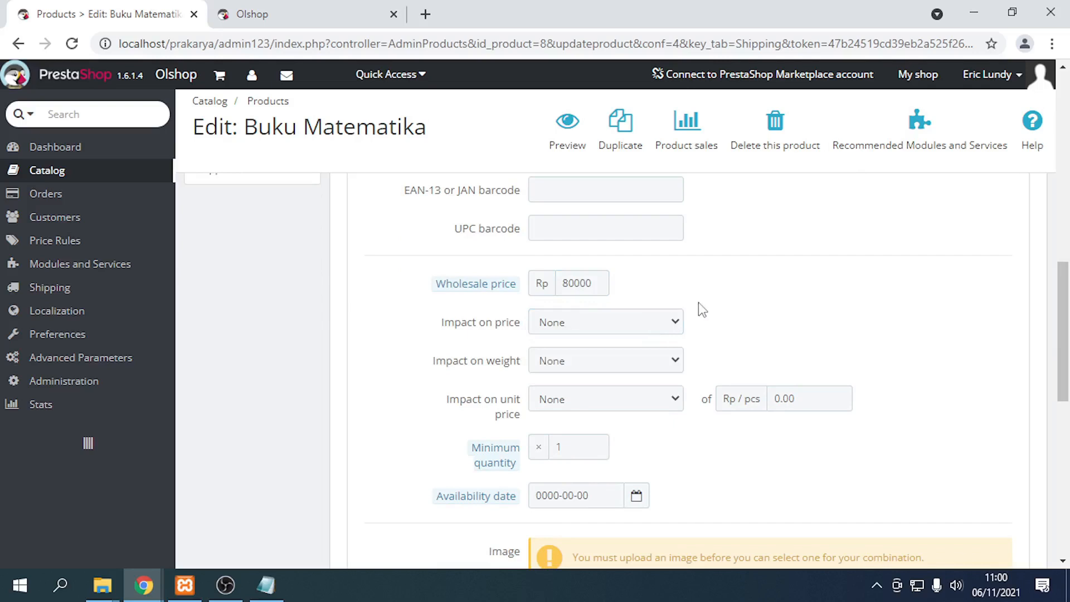
click(663, 326)
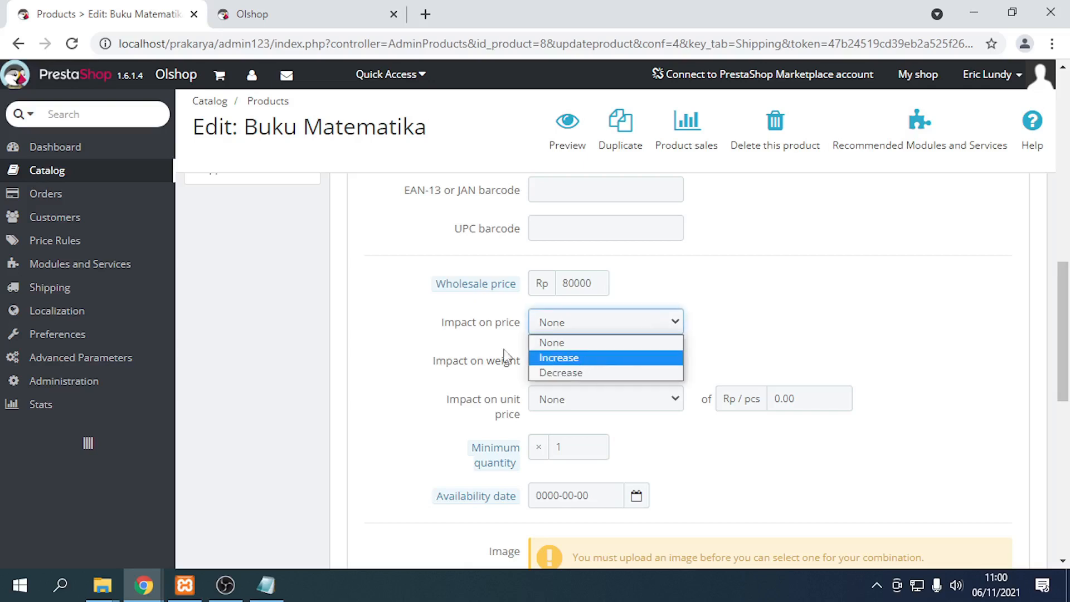
click(770, 321)
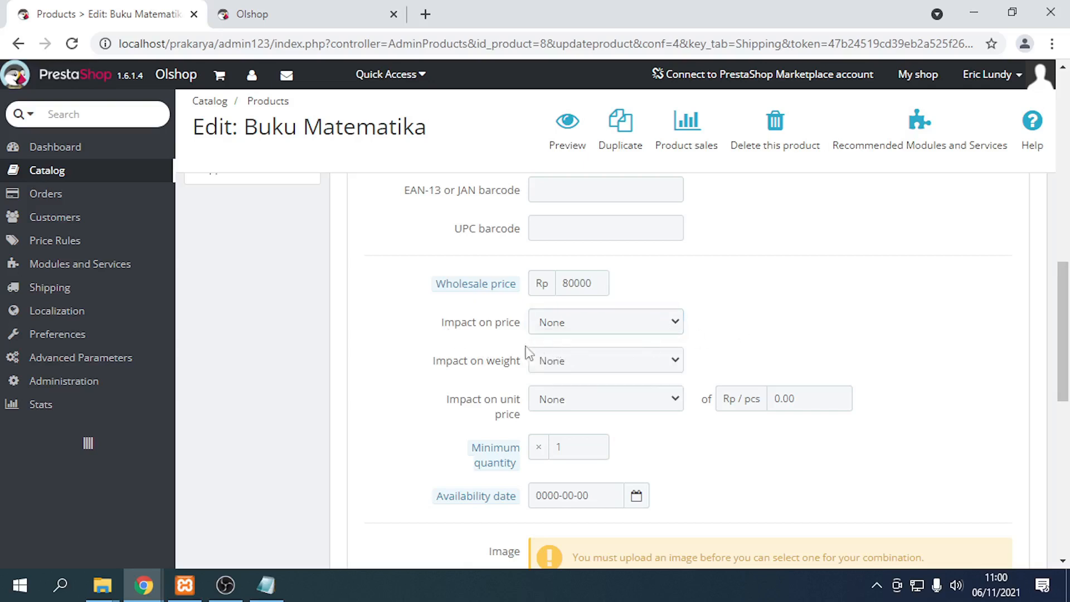
click(560, 372)
click(483, 364)
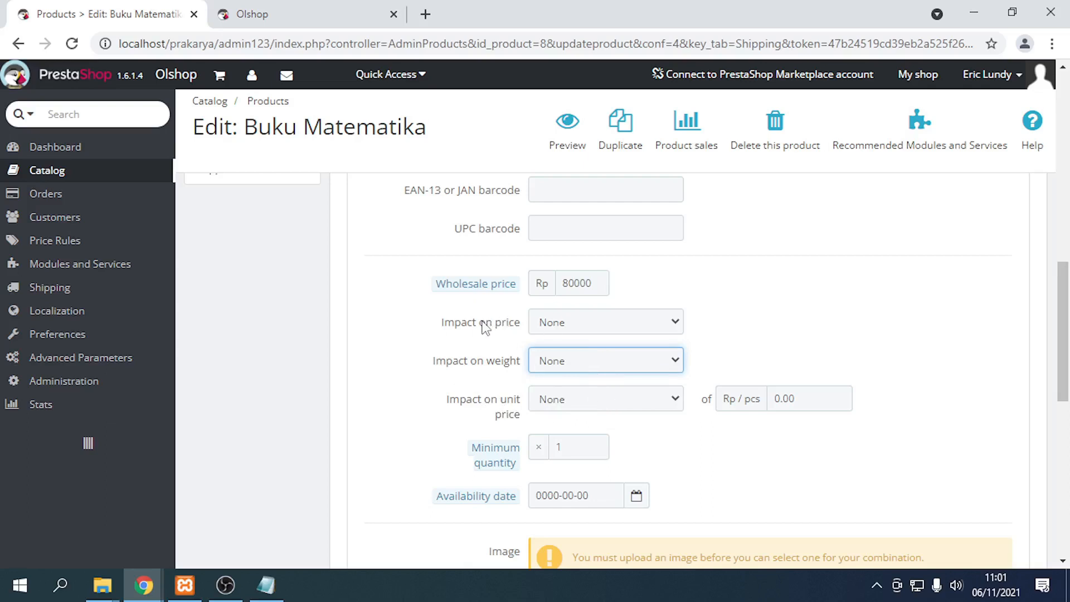
- Set the Black combination's impact on price to an increase of Rp 5000 excluding tax
click(586, 322)
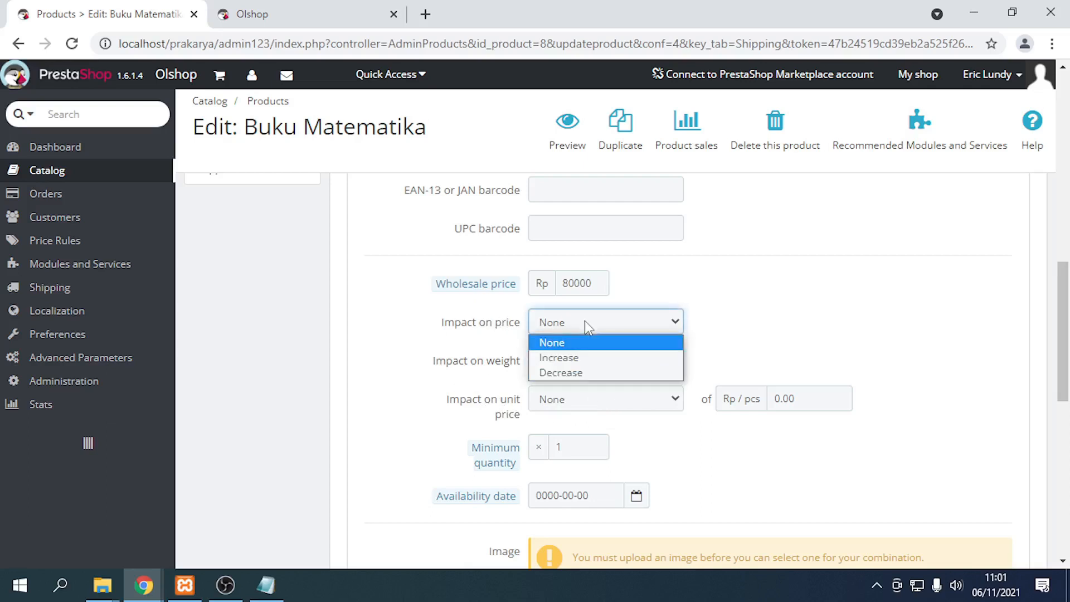
click(584, 357)
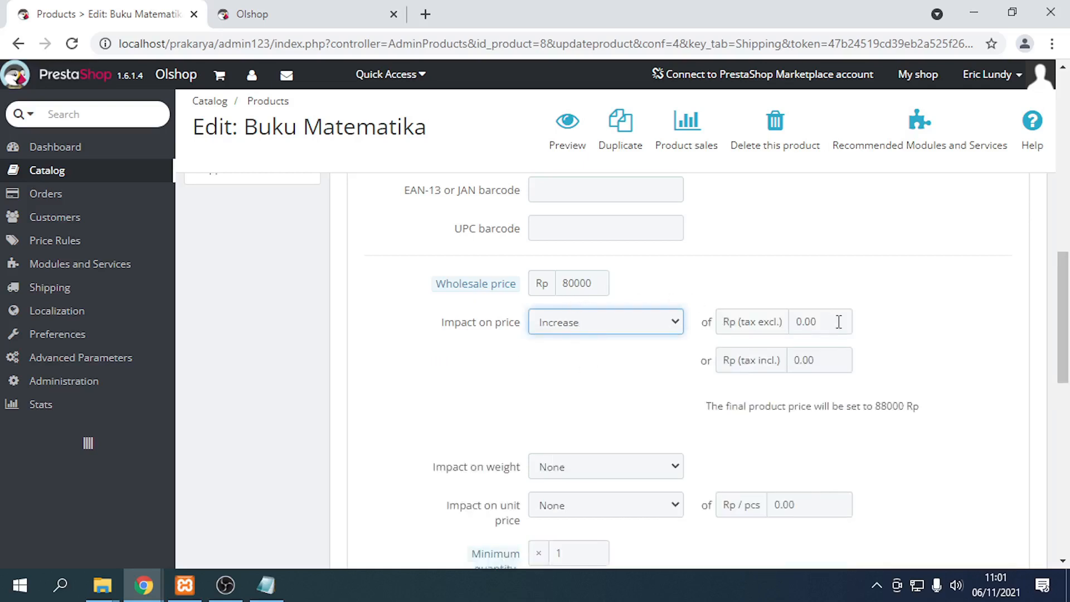
key(Tab)
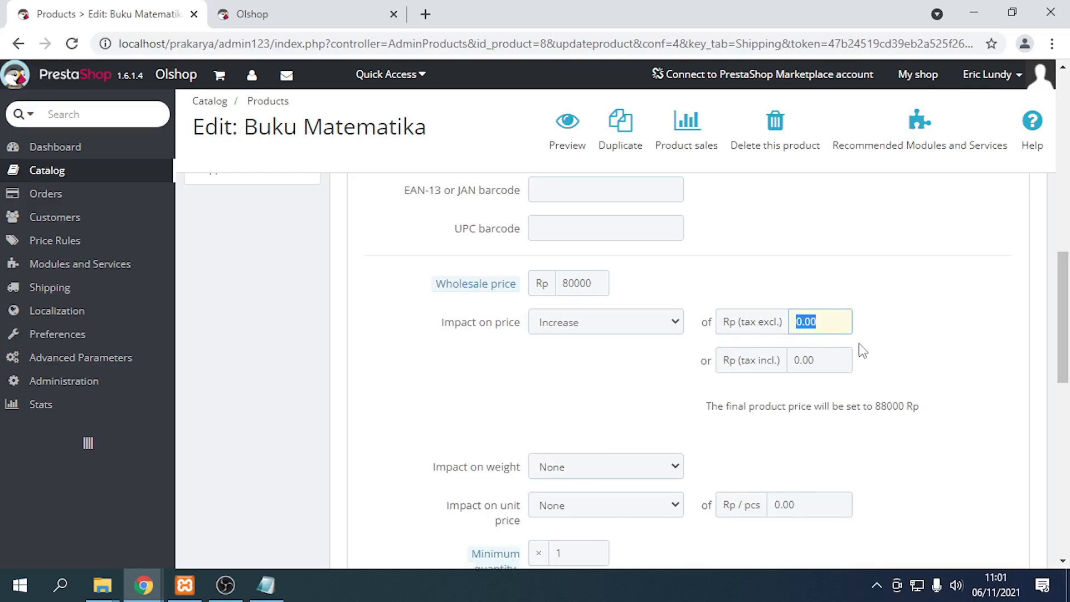
text(5000)
click(845, 361)
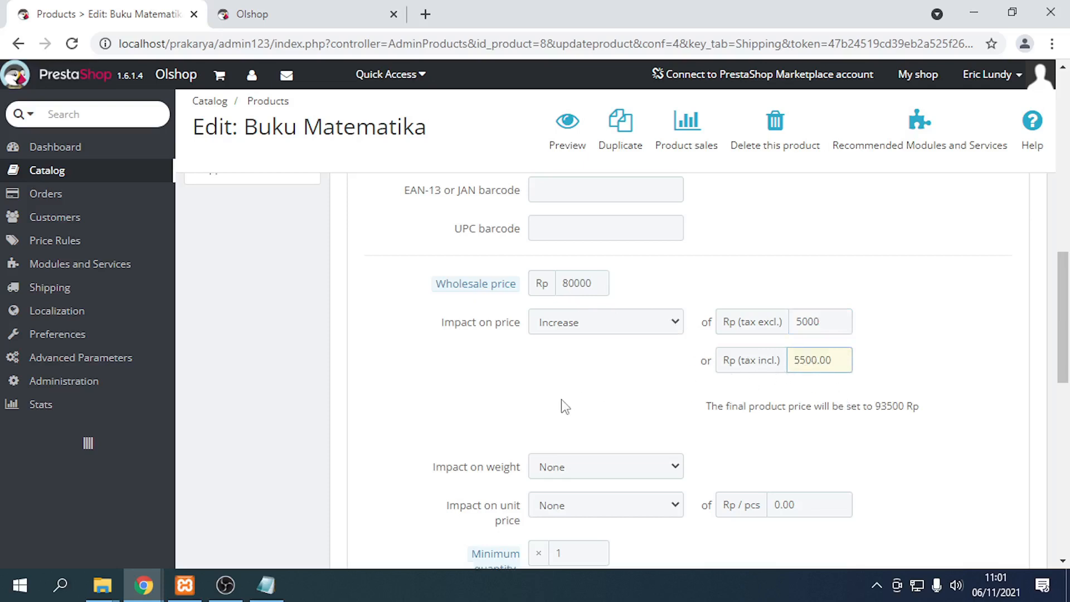
drag(881, 407, 905, 407)
click(888, 408)
drag(821, 319, 749, 319)
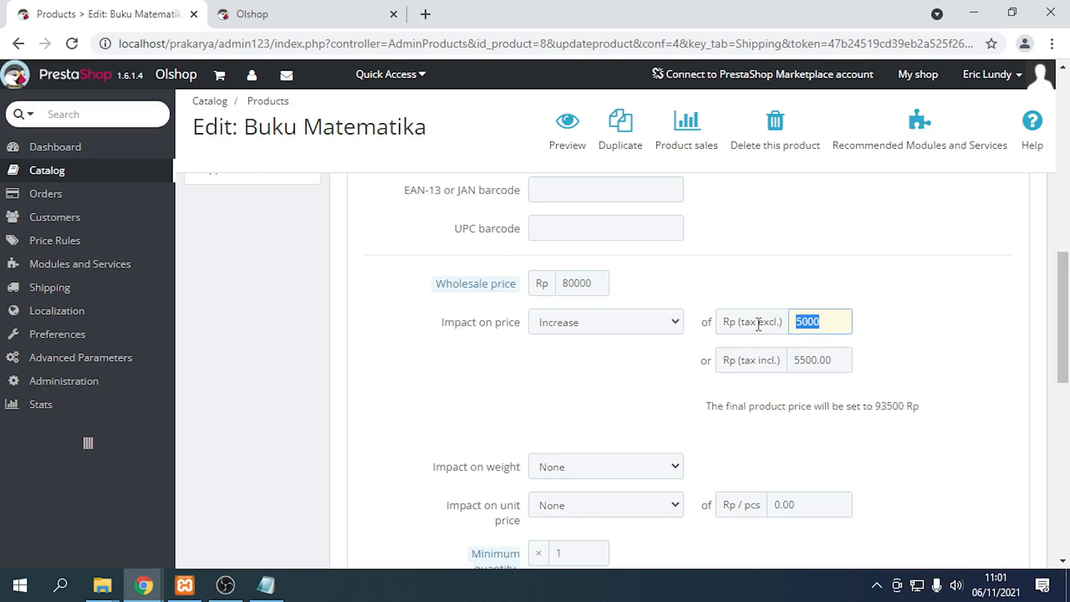
click(759, 325)
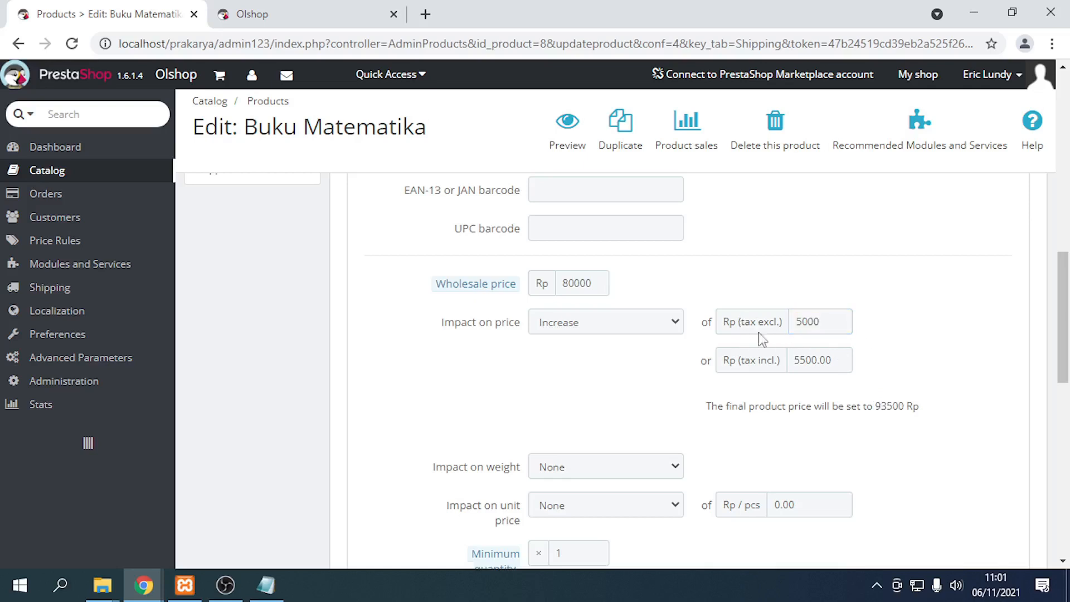
click(837, 326)
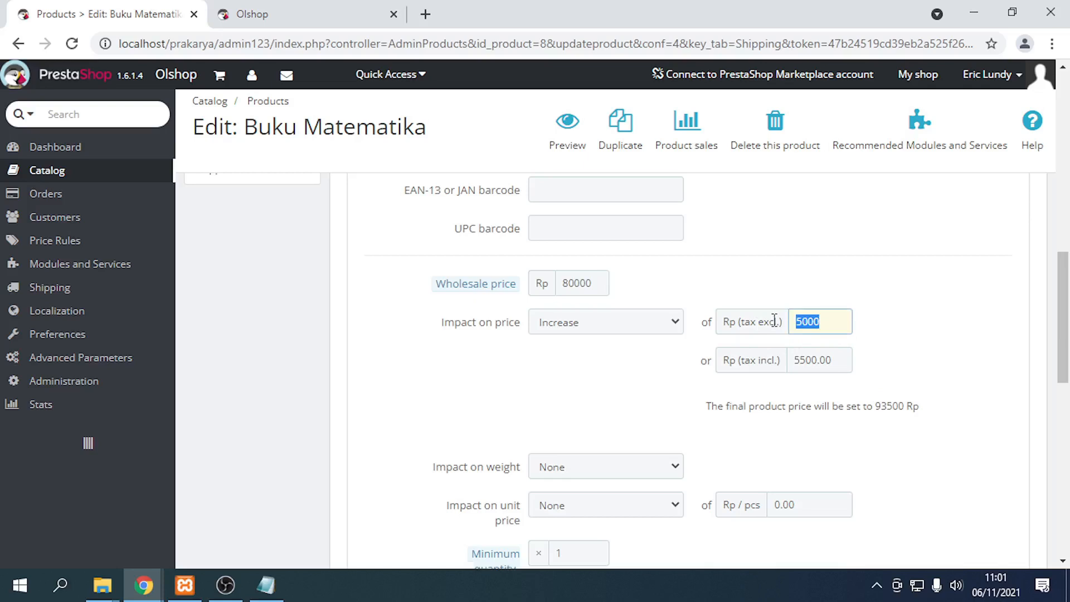
click(836, 359)
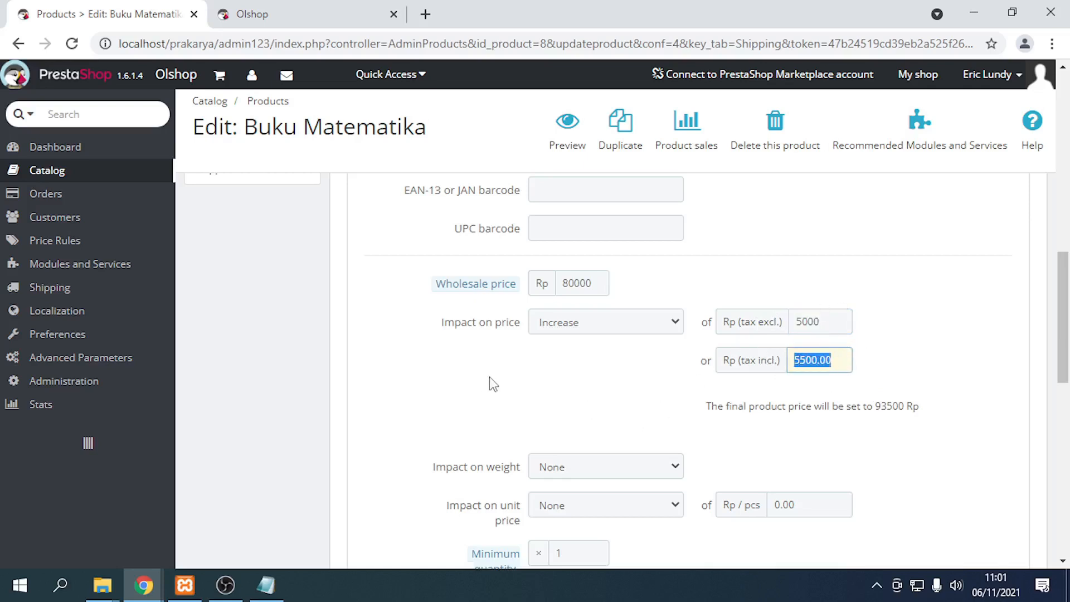
- Set the Black combination's availability date to 2021-11-06
scroll(494, 384, down, 5)
mouse_move(517, 316)
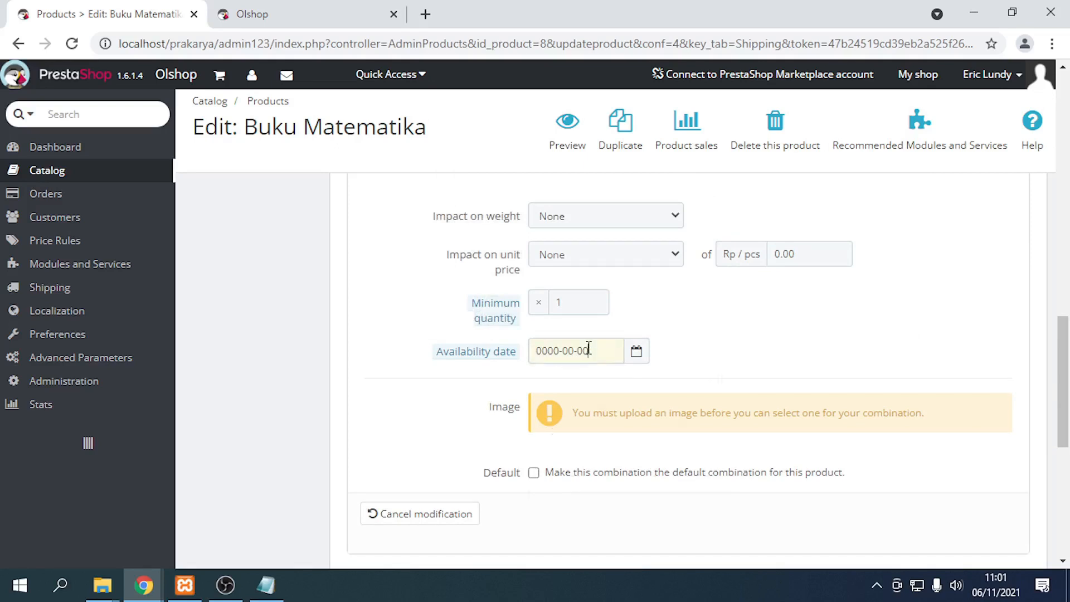
click(557, 354)
click(692, 329)
click(589, 357)
click(680, 440)
scroll(541, 468, down, 2)
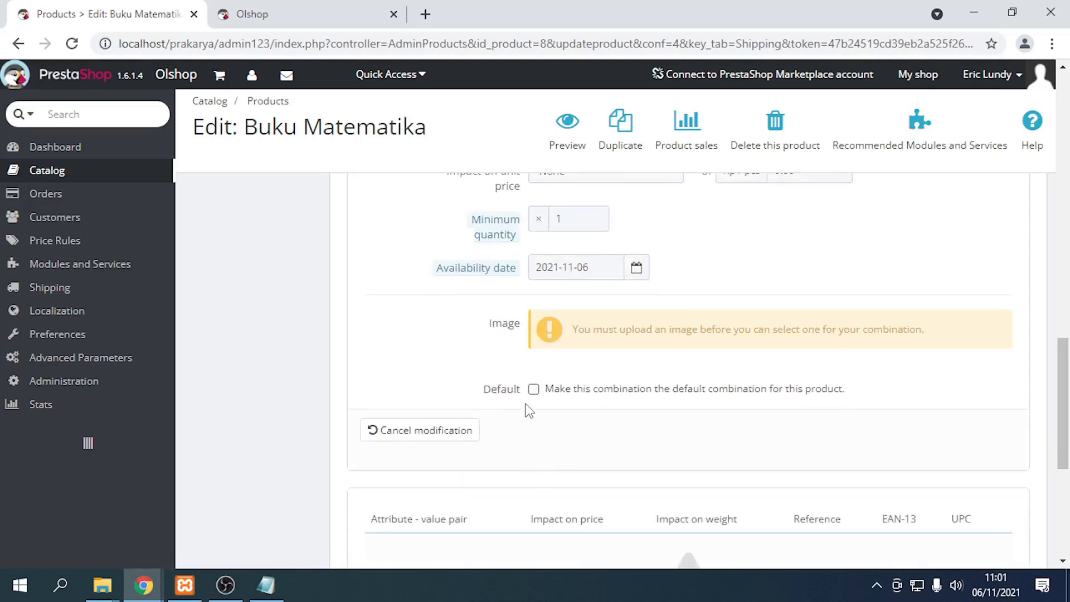
- Make the Black combination the product's default and save it while staying on the edit page
click(533, 391)
scroll(540, 405, down, 5)
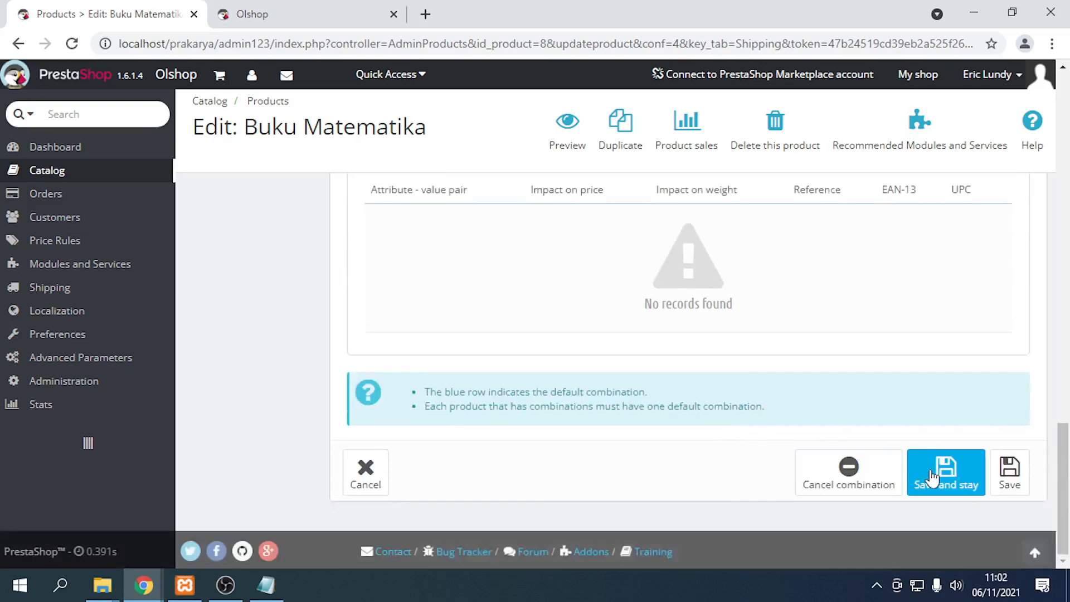
click(945, 474)
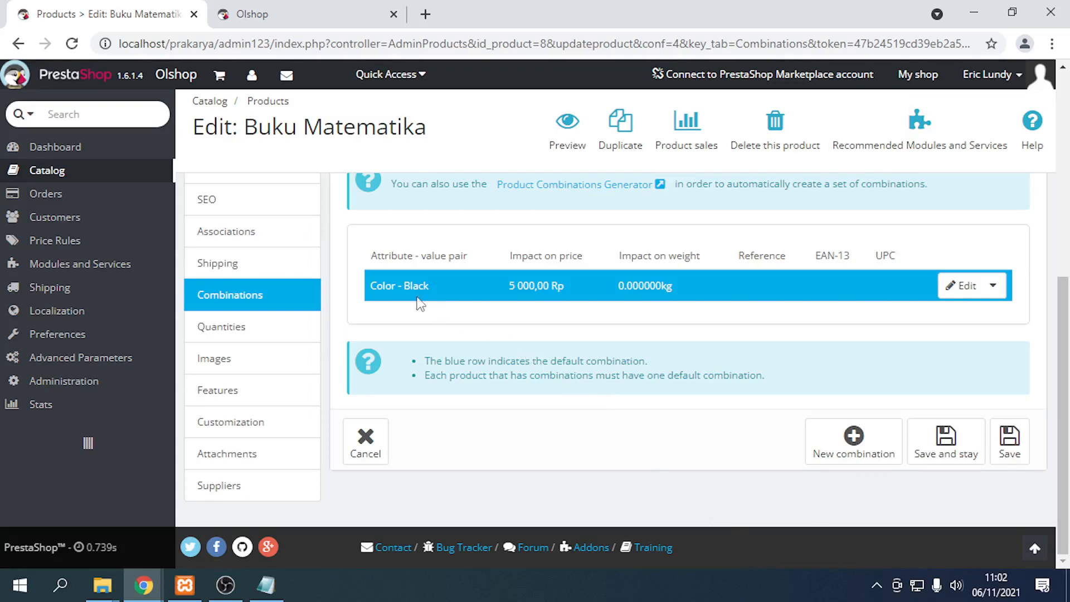
- Start another combination for the product and add the Color attribute with the value White
scroll(397, 313, up, 2)
scroll(445, 441, down, 1)
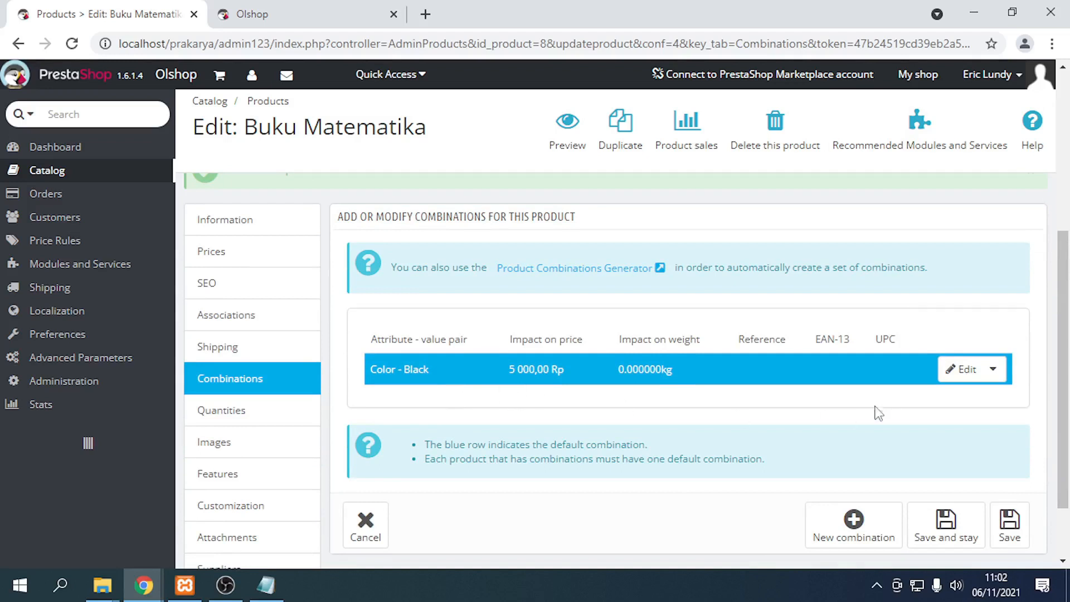
click(845, 536)
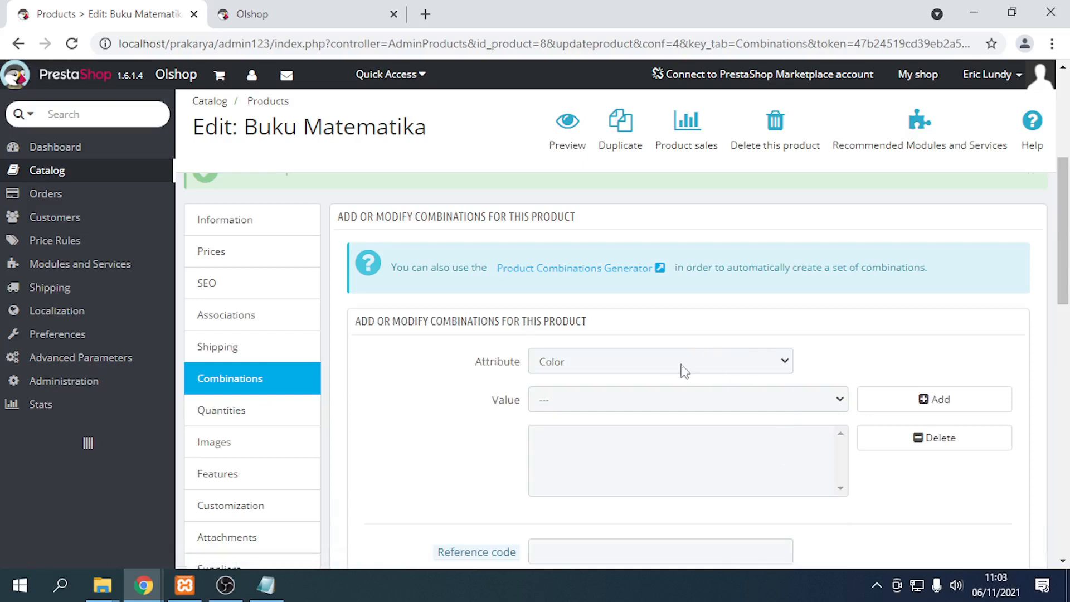
click(778, 401)
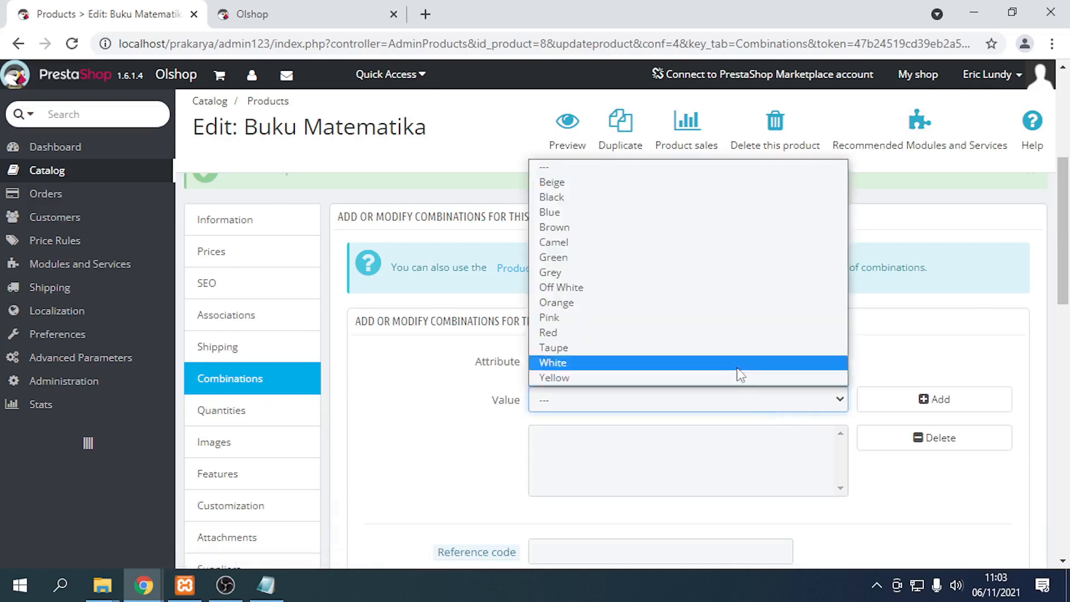
click(681, 363)
click(979, 399)
scroll(564, 289, down, 3)
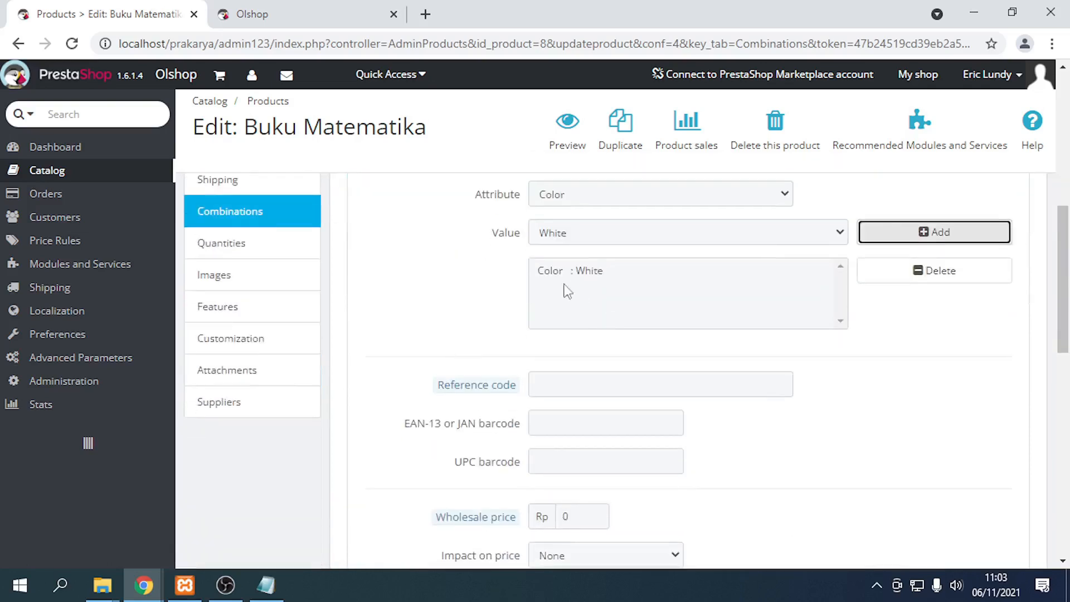
click(575, 384)
scroll(566, 324, down, 3)
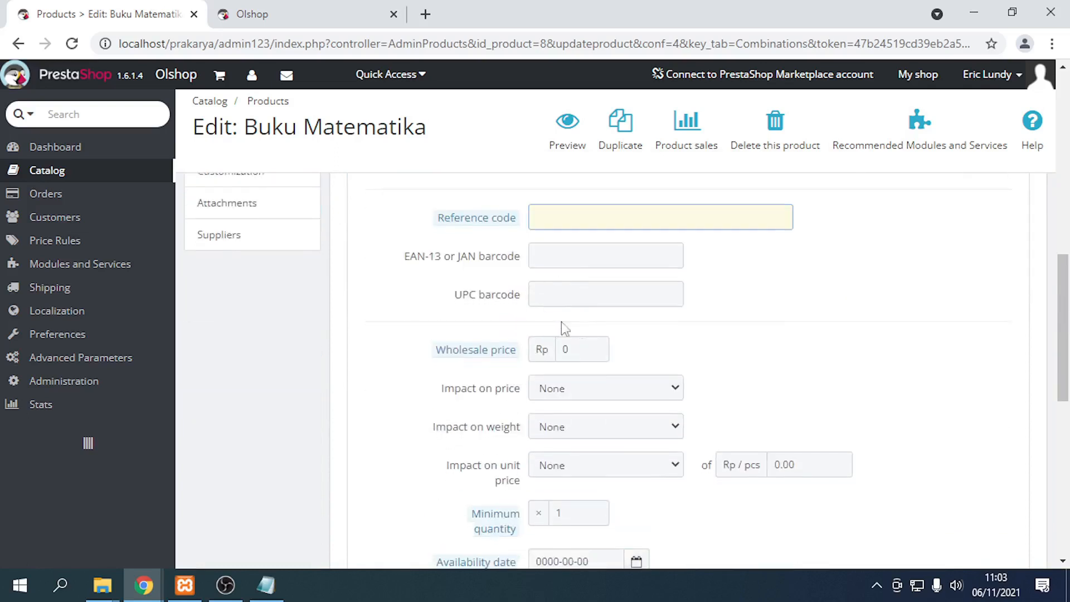
- Set the White combination's wholesale price to Rp 80000
double_click(586, 358)
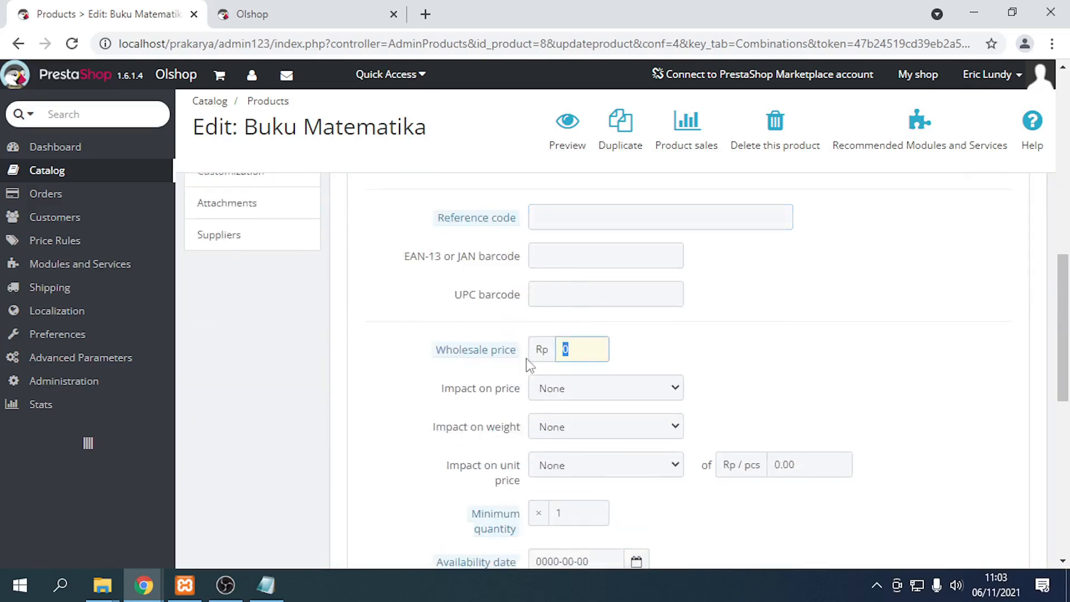
text(8000)
click(592, 380)
scroll(561, 412, down, 1)
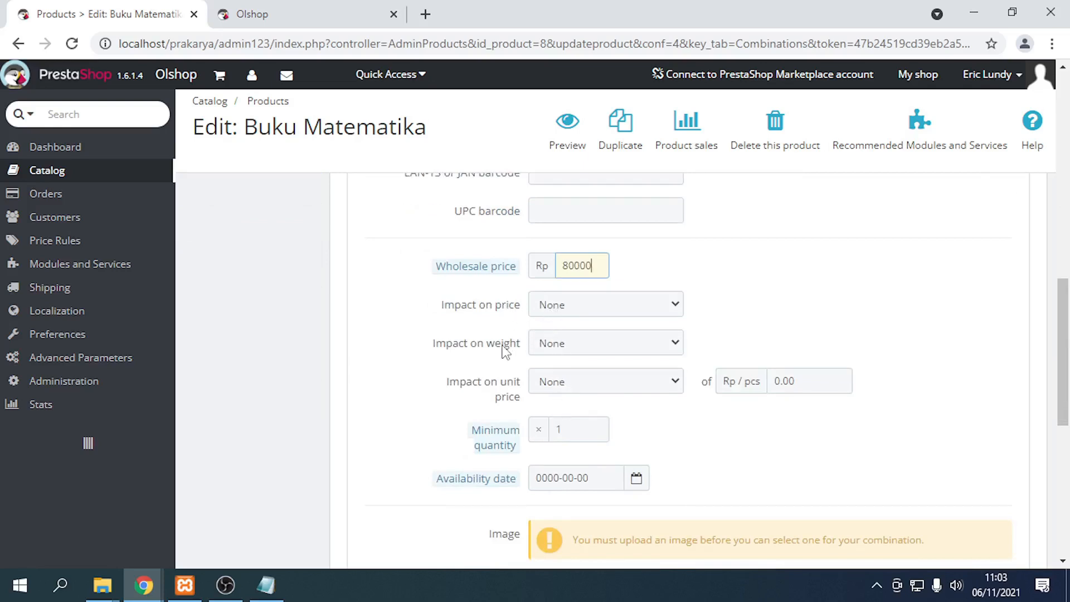
- Set the White combination's availability date to 2021-11-06 and save the product while staying on the edit page
scroll(619, 446, down, 2)
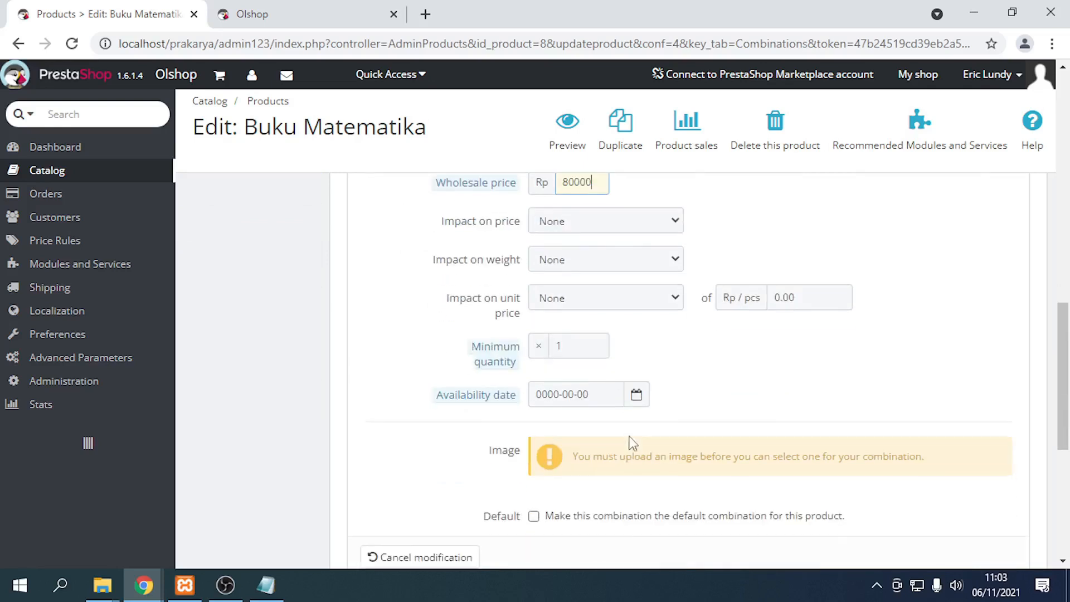
click(591, 395)
click(681, 286)
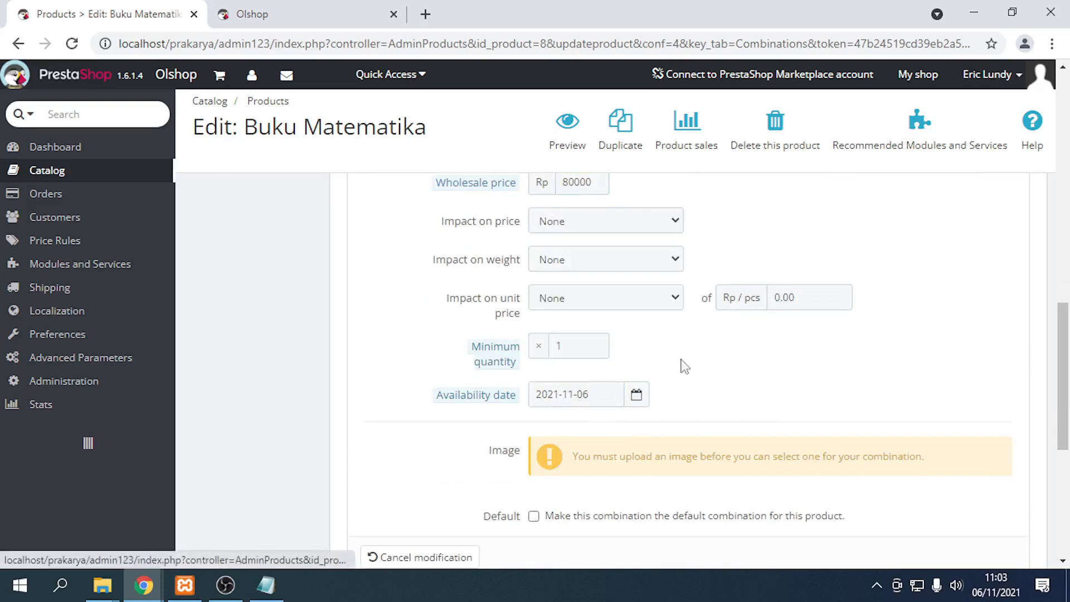
scroll(652, 378, down, 3)
scroll(770, 428, down, 4)
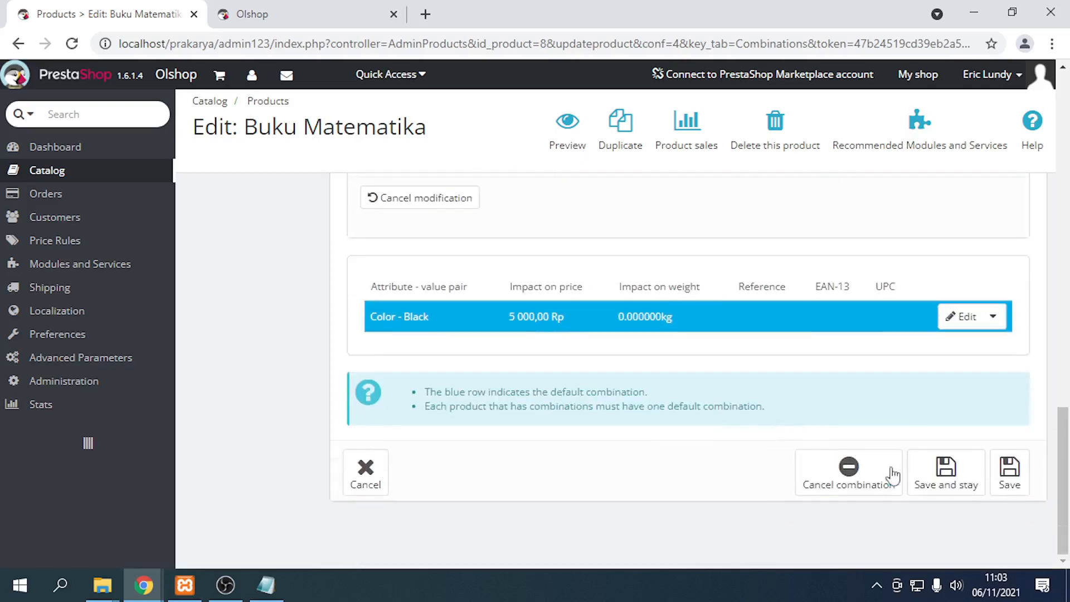
click(947, 474)
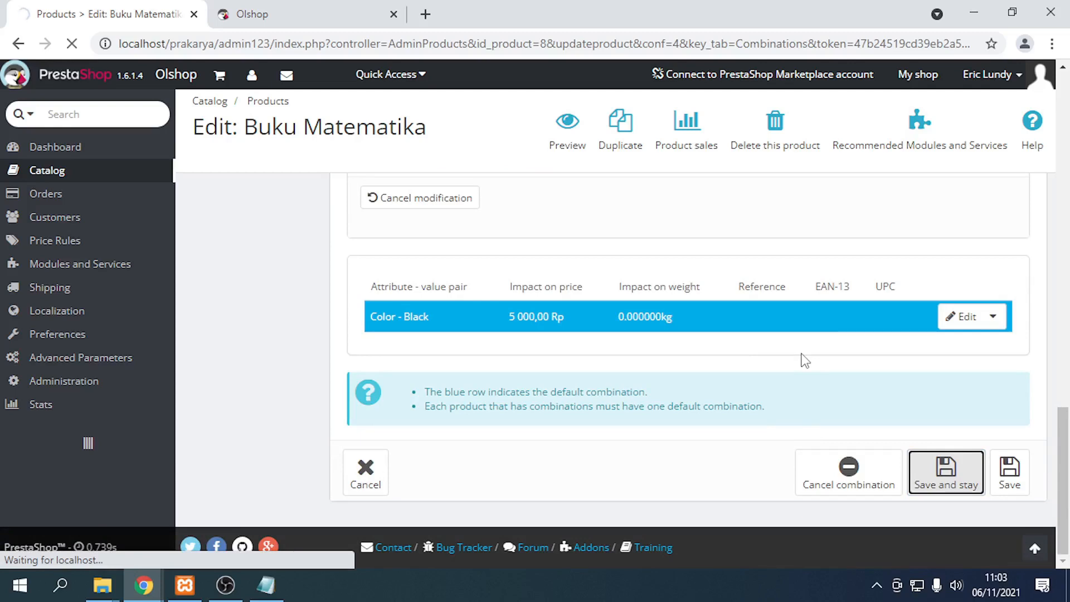
scroll(640, 354, down, 6)
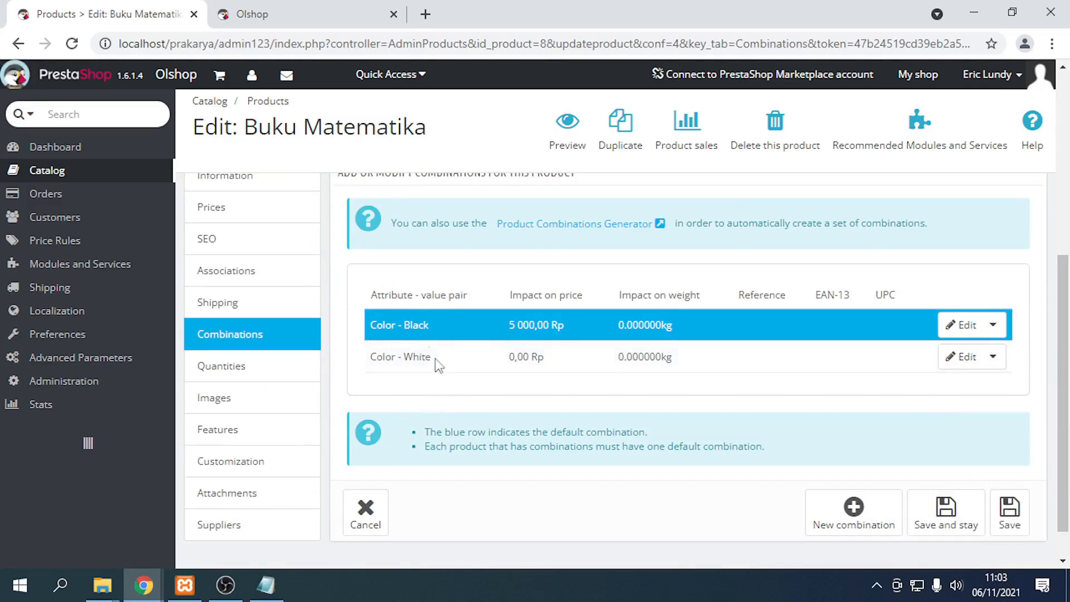
- In the product's quantity settings, deny orders when out of stock, set the in-stock text to "Tersedia", and save while staying on the page
click(231, 366)
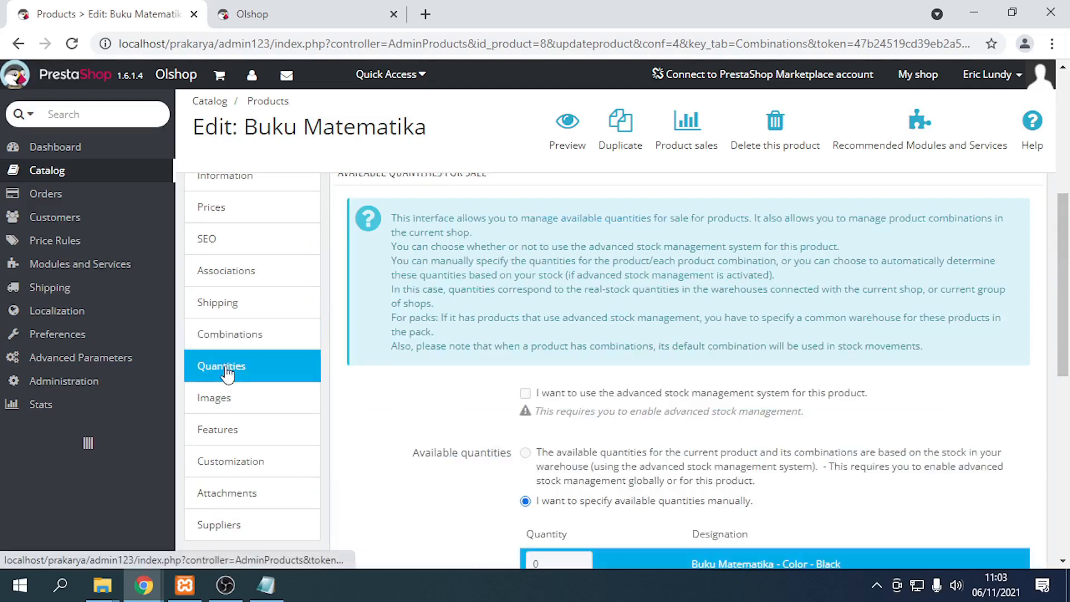
scroll(282, 346, down, 3)
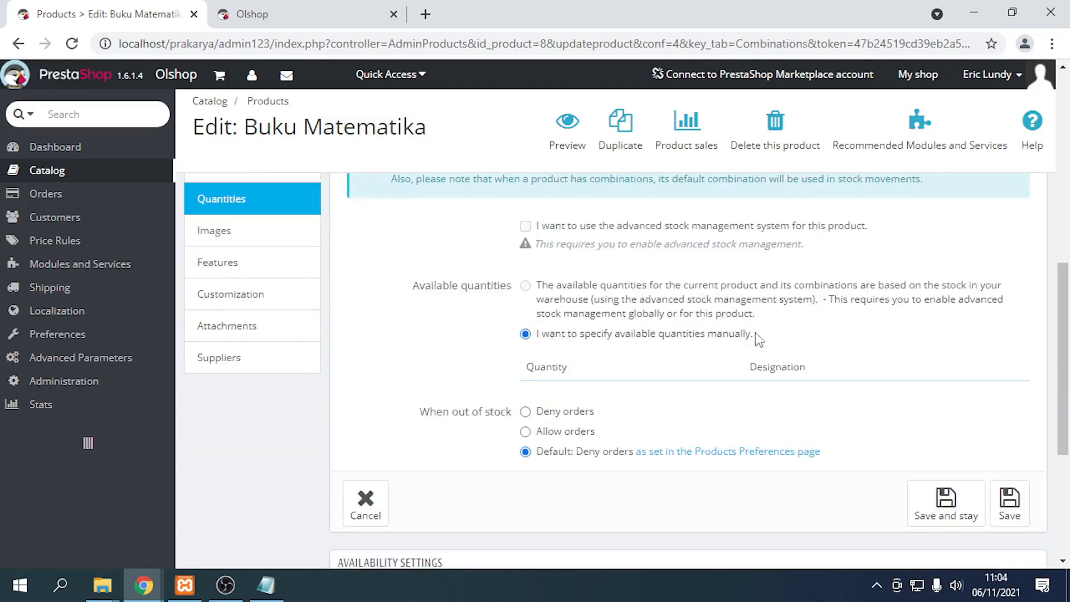
scroll(604, 360, down, 2)
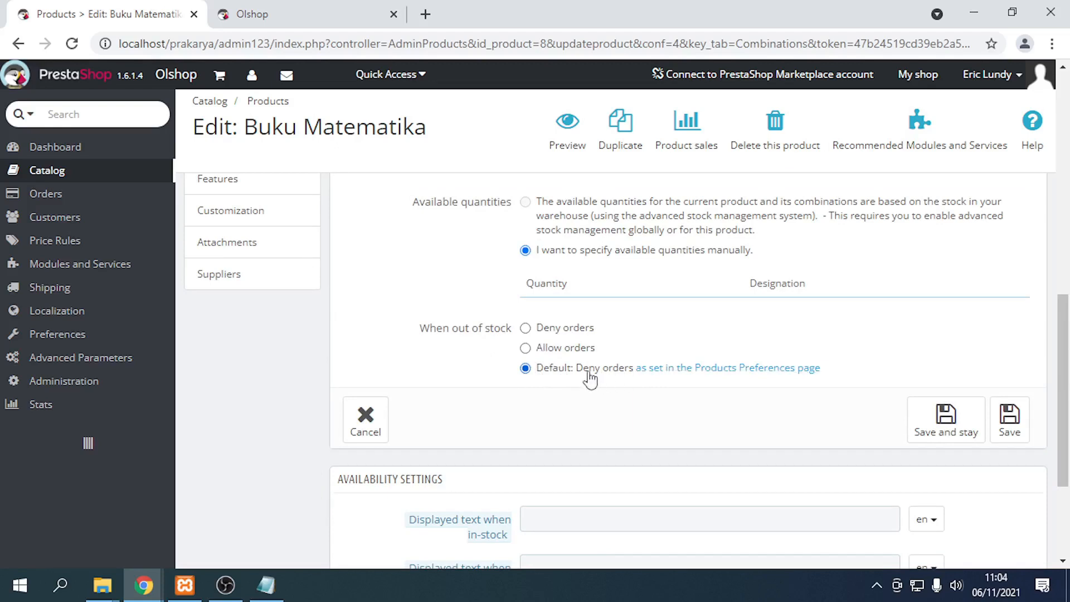
scroll(596, 357, down, 3)
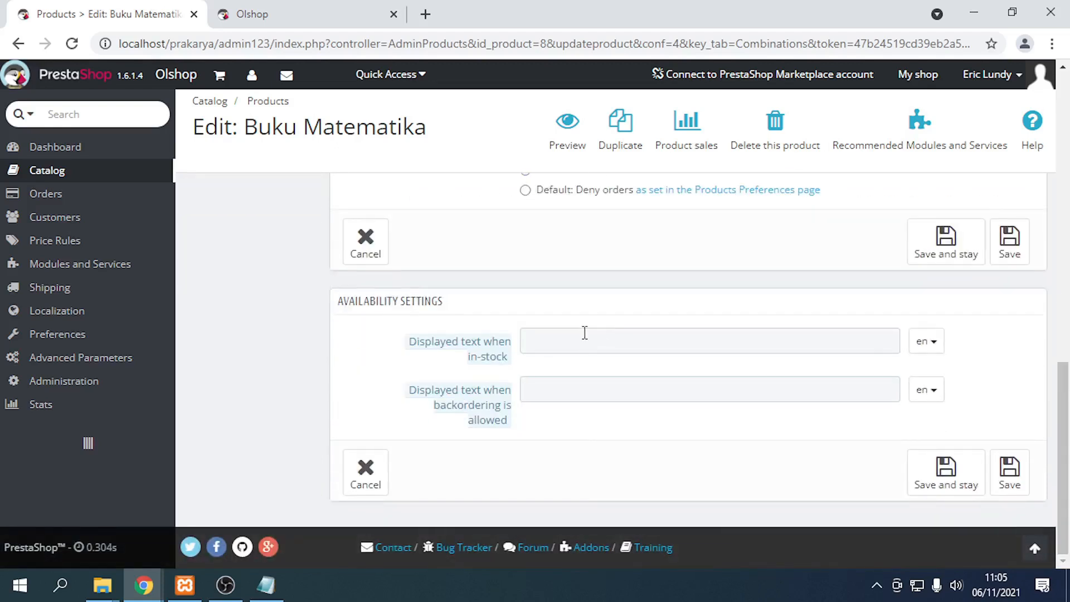
click(584, 335)
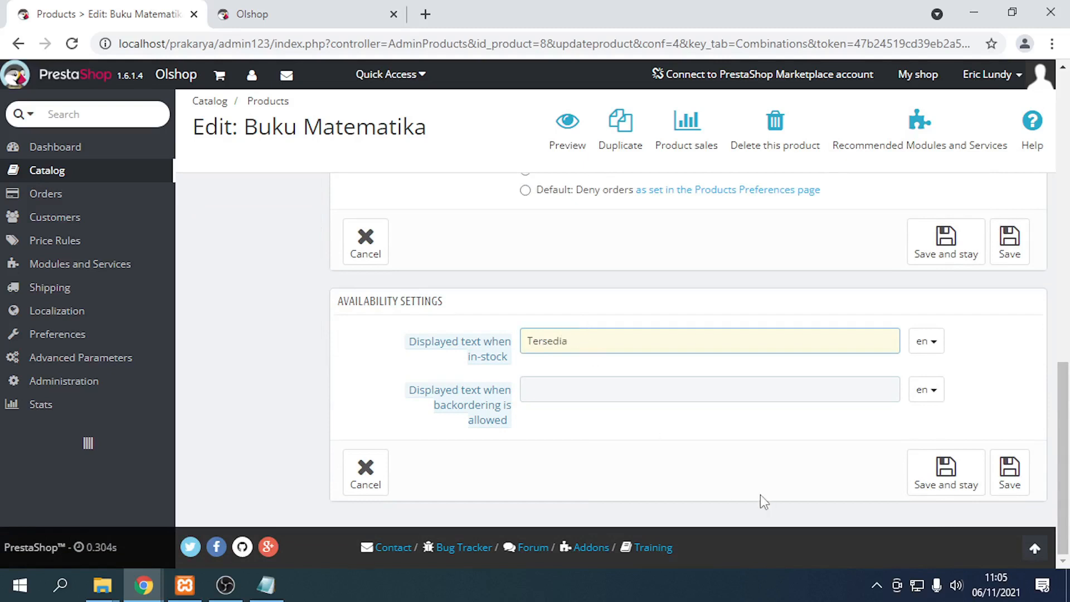
click(517, 390)
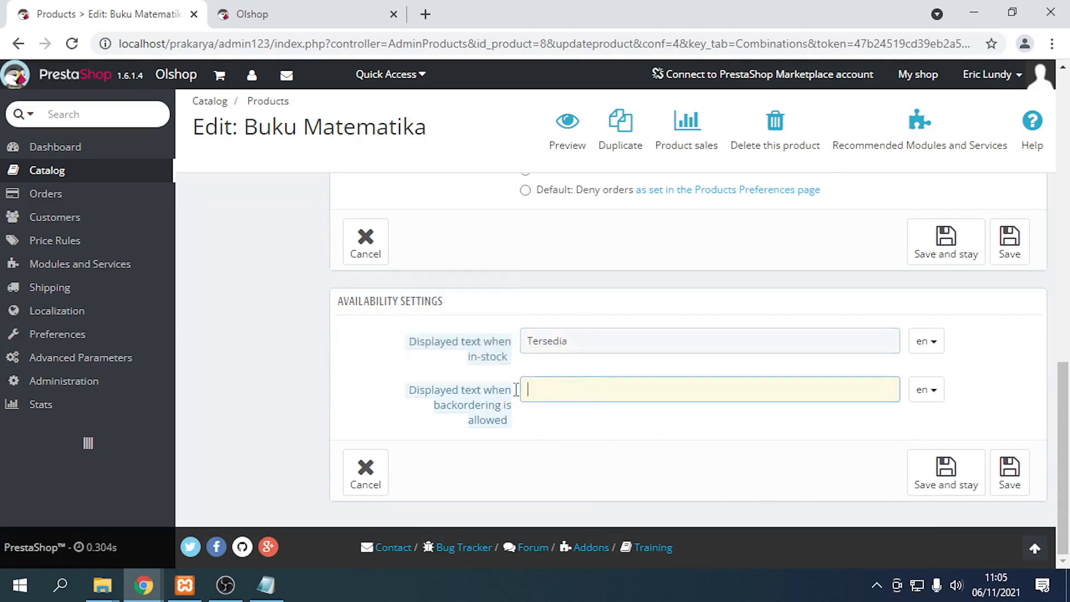
click(914, 484)
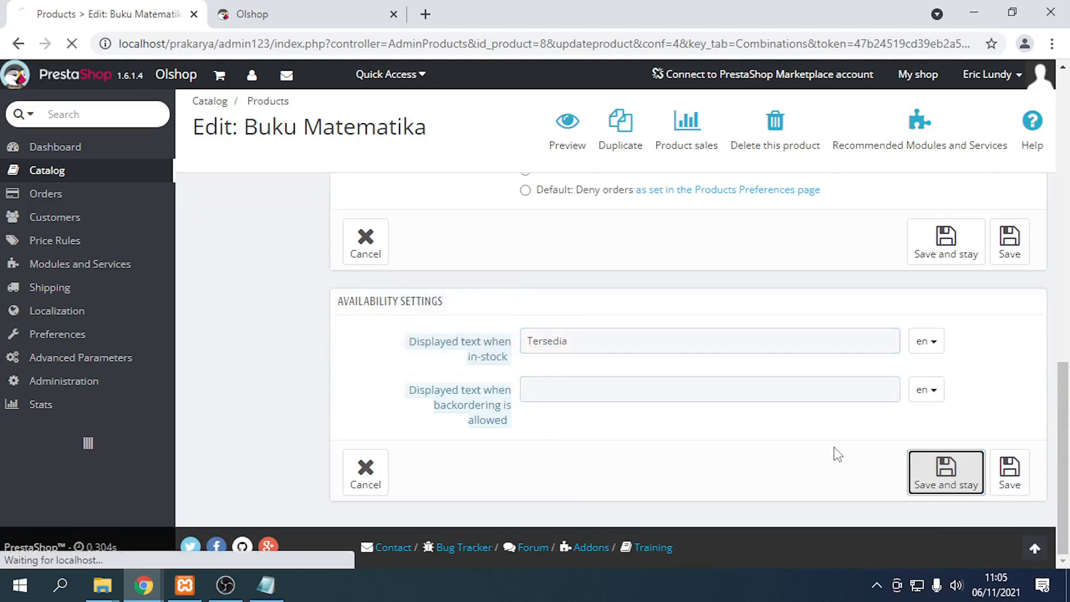
- Set the available quantity of Buku Matematika to 500
scroll(812, 434, up, 6)
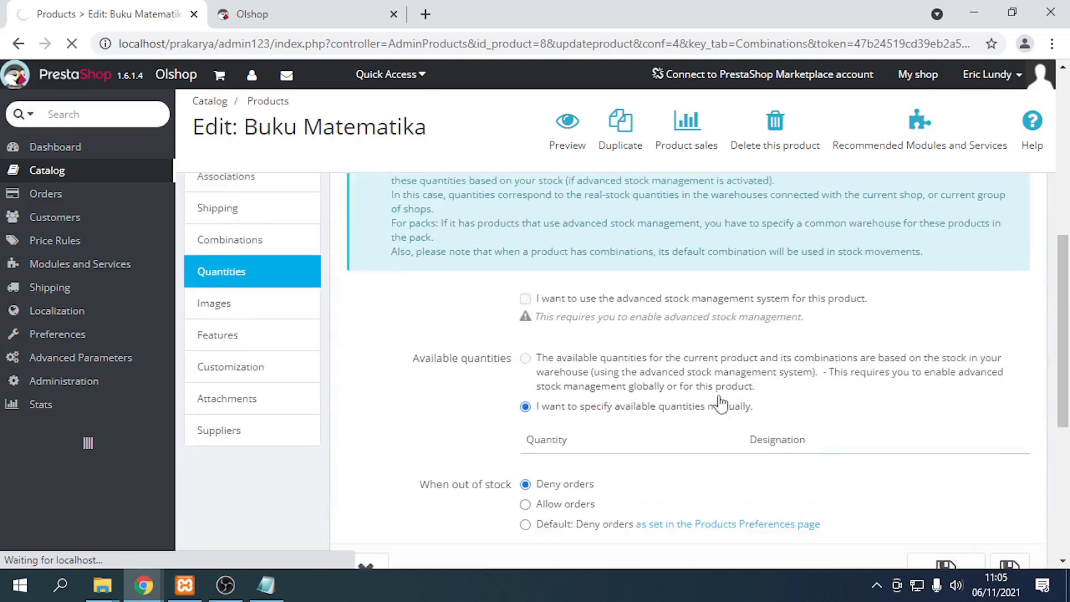
scroll(644, 377, down, 2)
scroll(577, 412, down, 10)
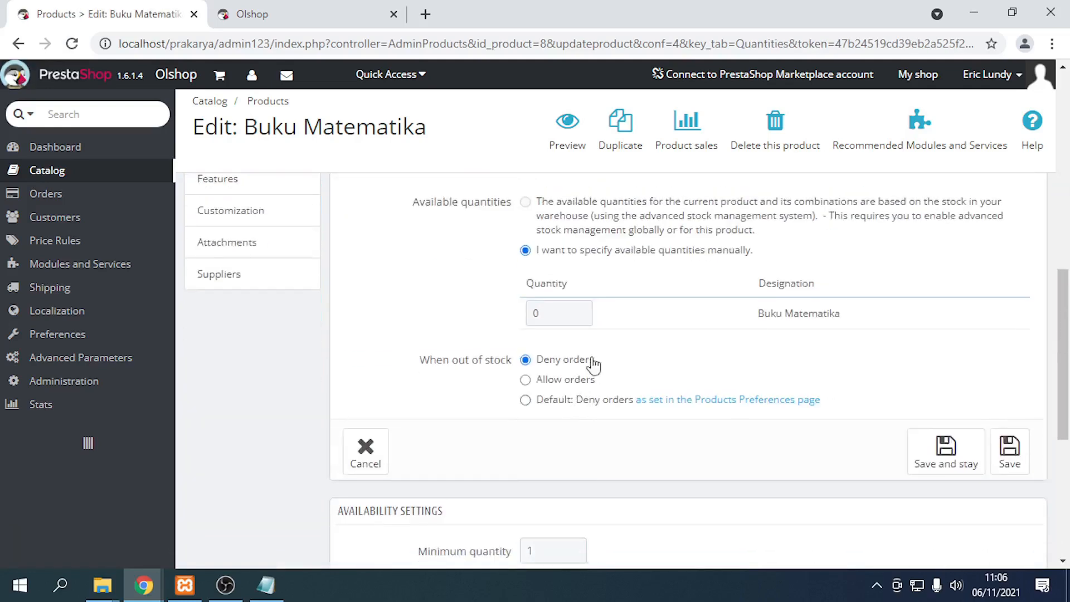
double_click(536, 313)
text(500)
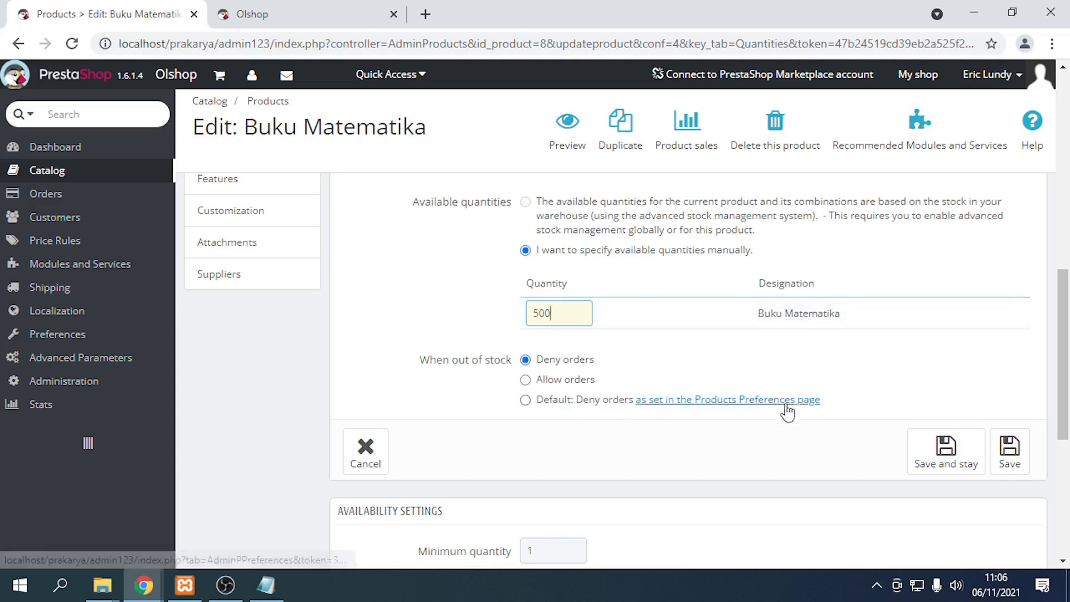
- Set the product's availability date to 2021-11-06 in the availability settings and save while staying on the edit page
scroll(836, 390, down, 3)
scroll(925, 318, down, 3)
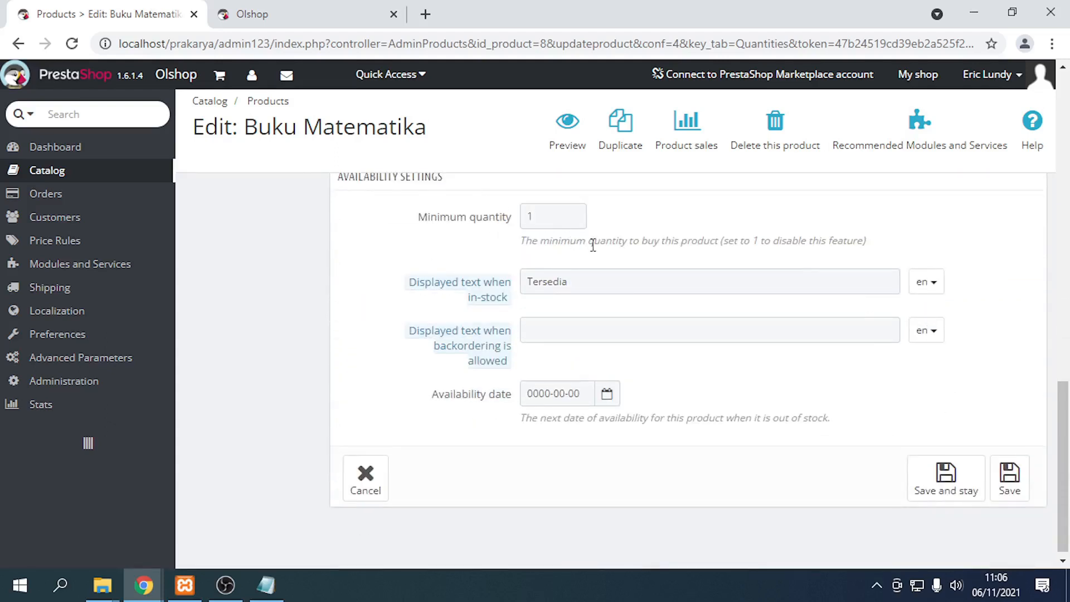
drag(593, 245, 745, 244)
click(812, 245)
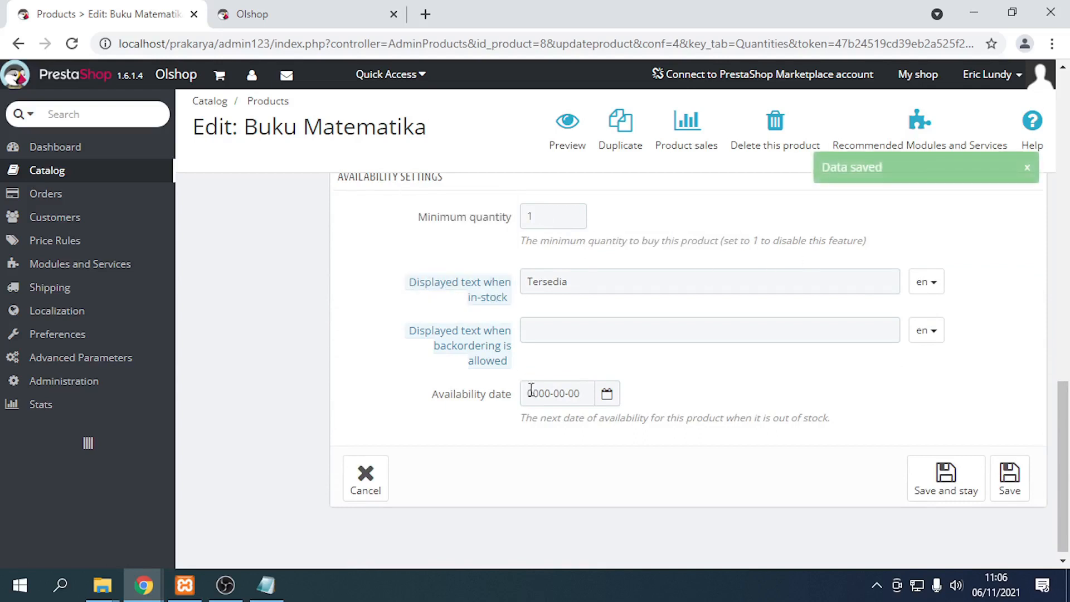
click(568, 397)
click(673, 282)
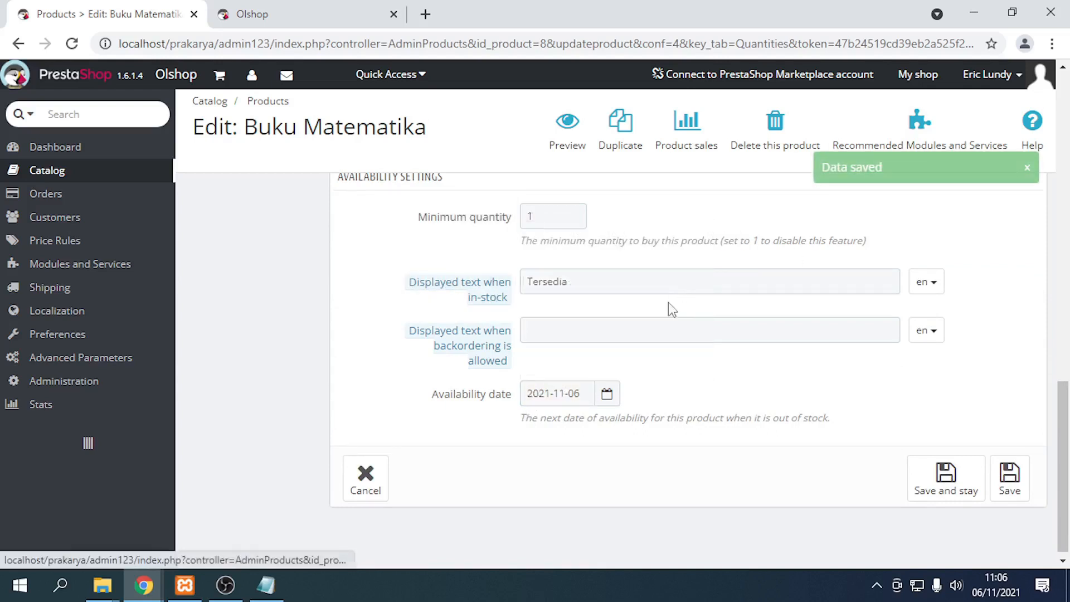
click(920, 484)
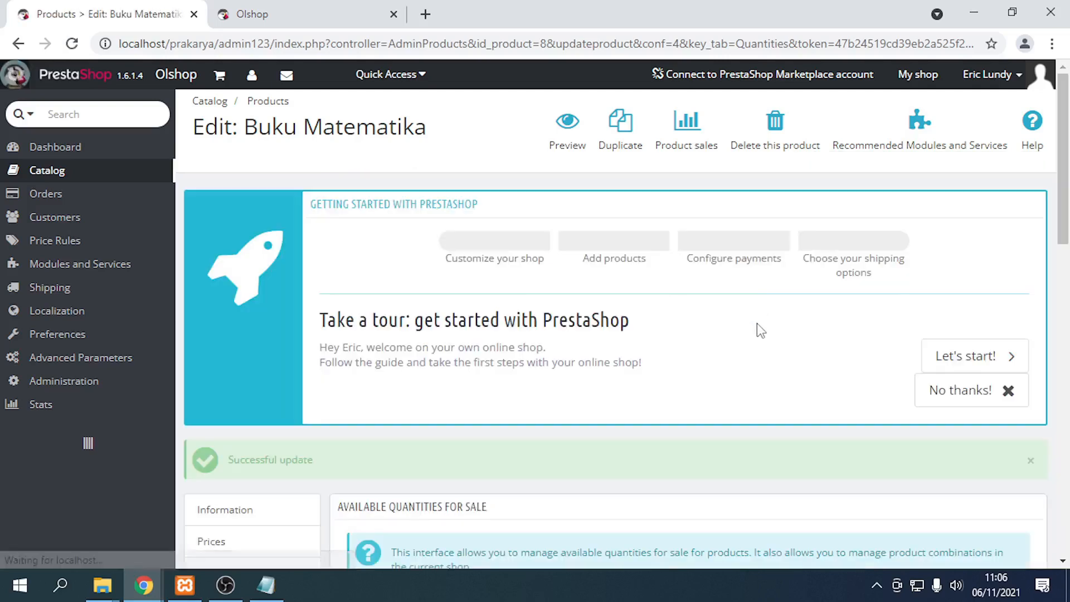
scroll(757, 339, down, 8)
scroll(547, 342, up, 3)
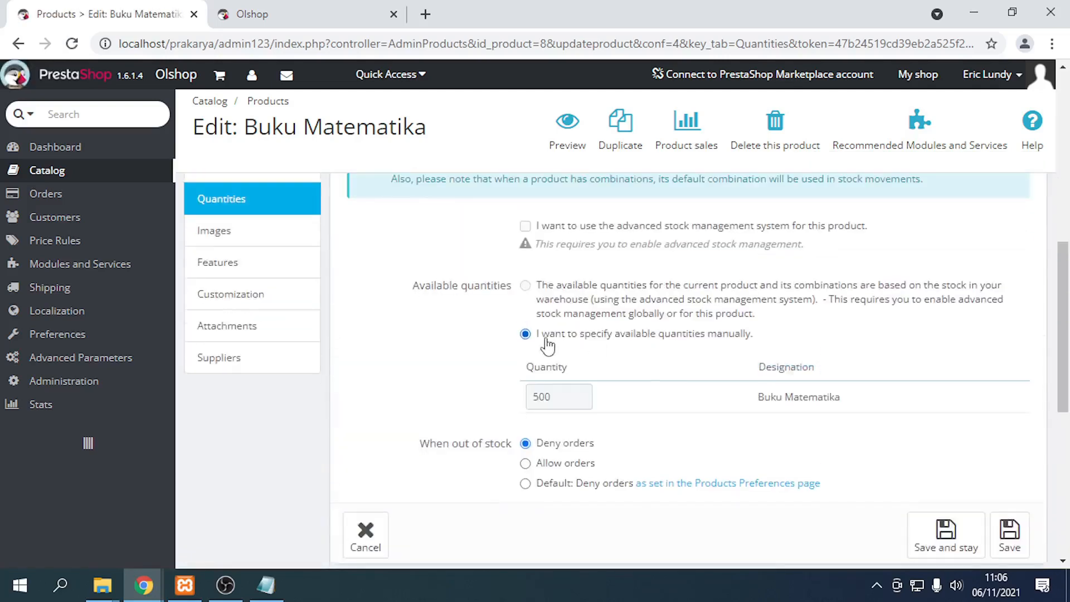
- Choose Untitled.png from the gambar folder under Prakarya SMA on drive D as a new image for the product
click(254, 233)
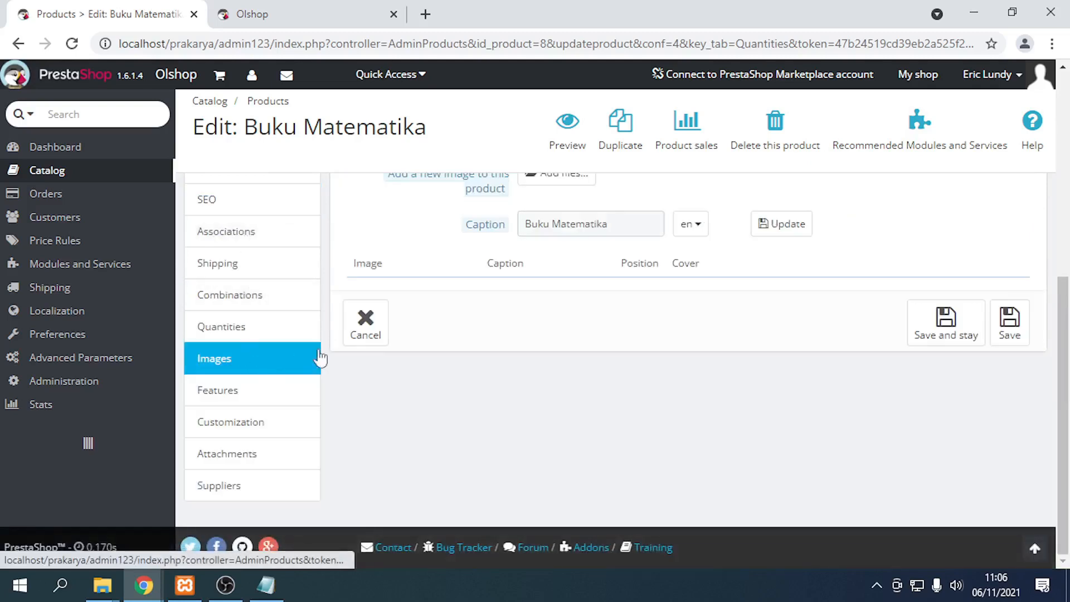
scroll(402, 335, up, 3)
click(560, 341)
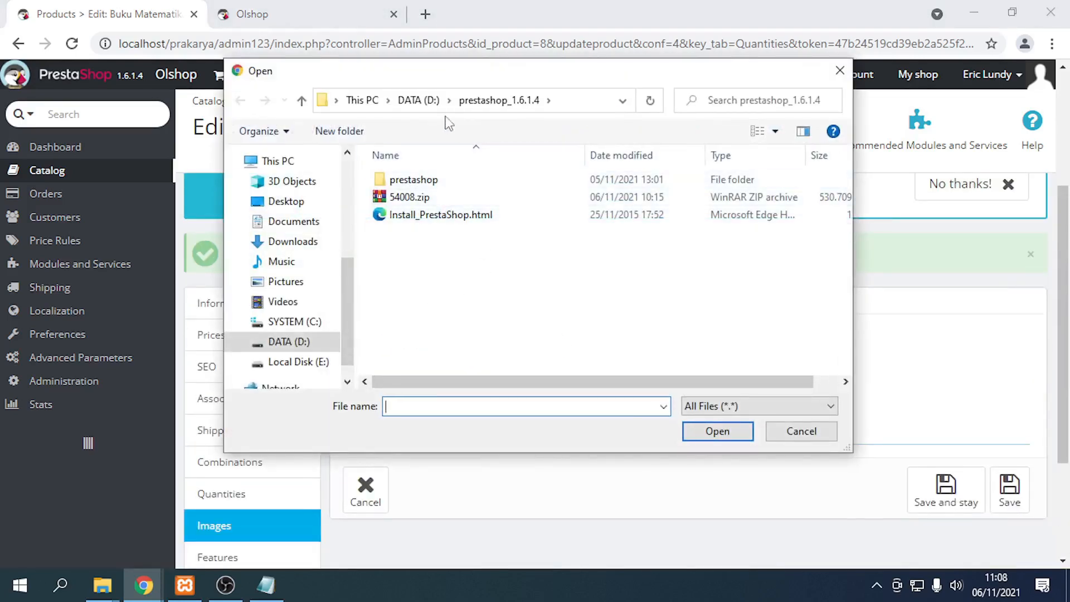
click(418, 100)
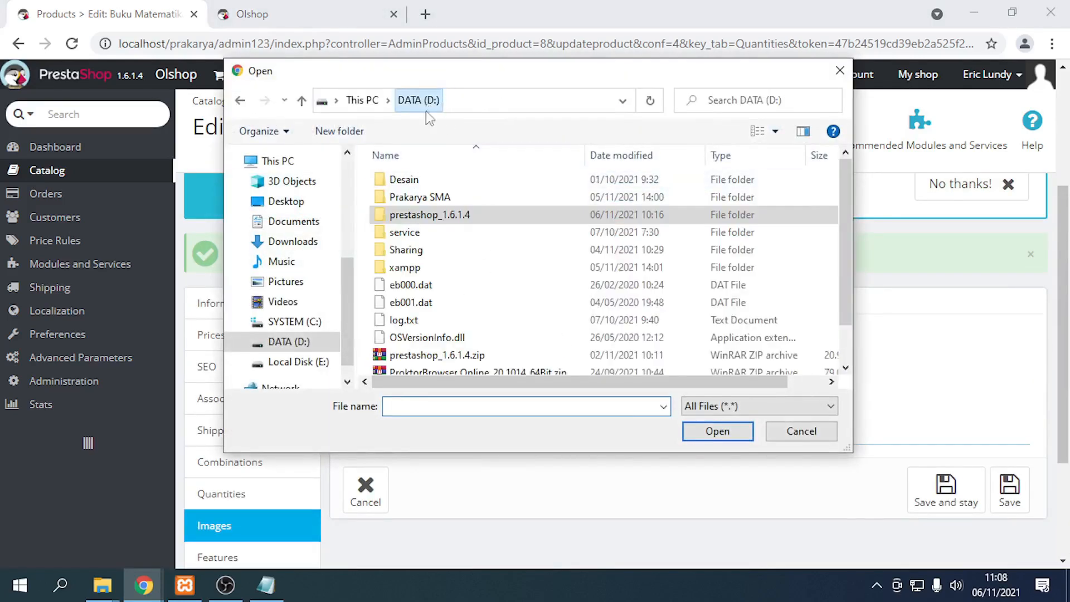
double_click(419, 197)
double_click(406, 180)
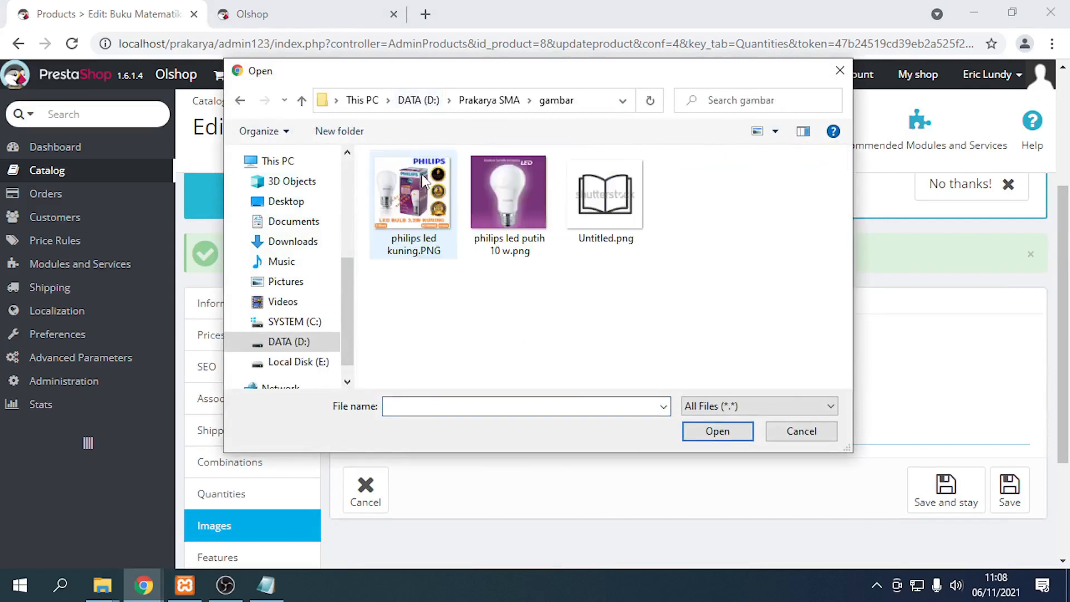
double_click(605, 233)
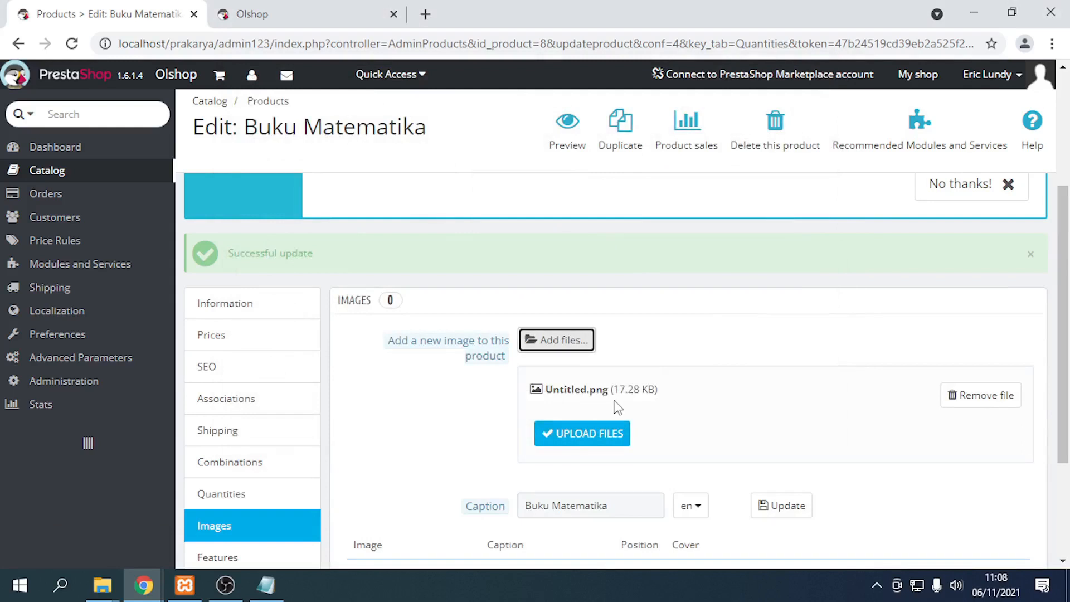
- Upload the chosen book image to the product and save while staying on the edit page
scroll(618, 407, down, 3)
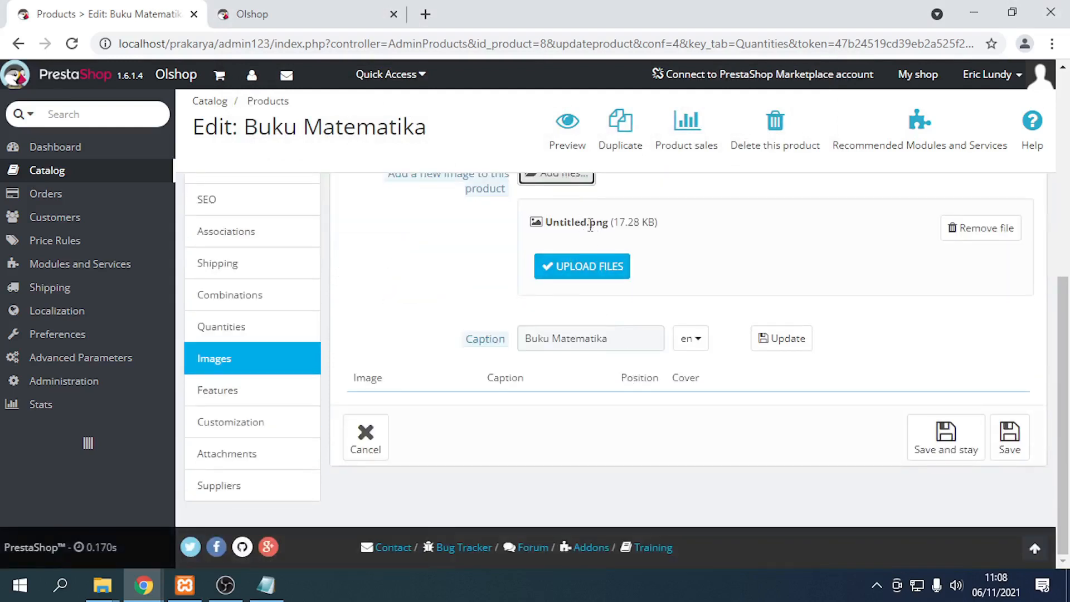
click(581, 277)
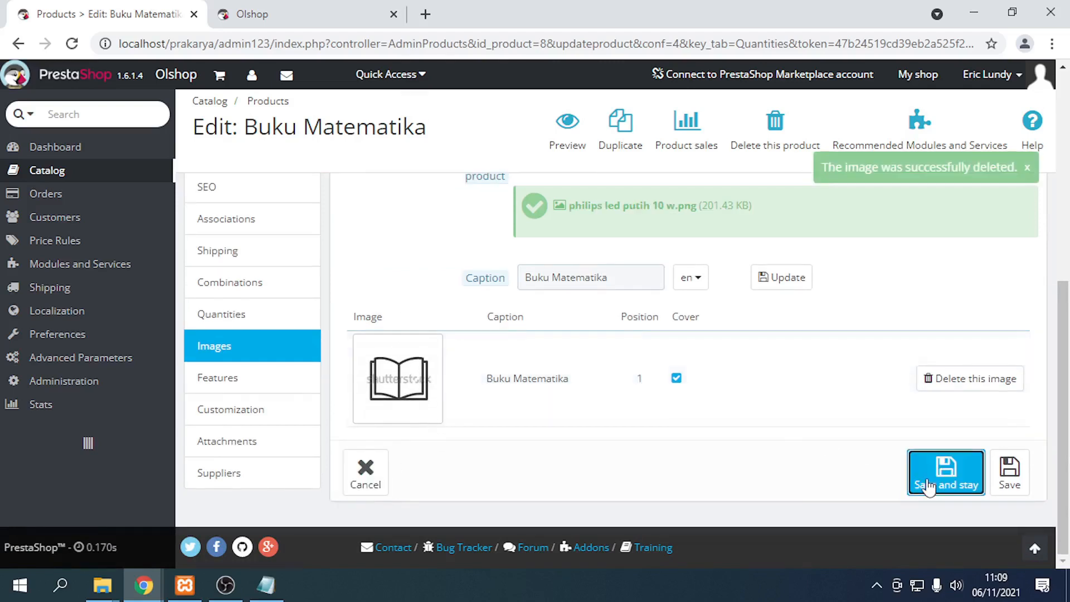
click(928, 484)
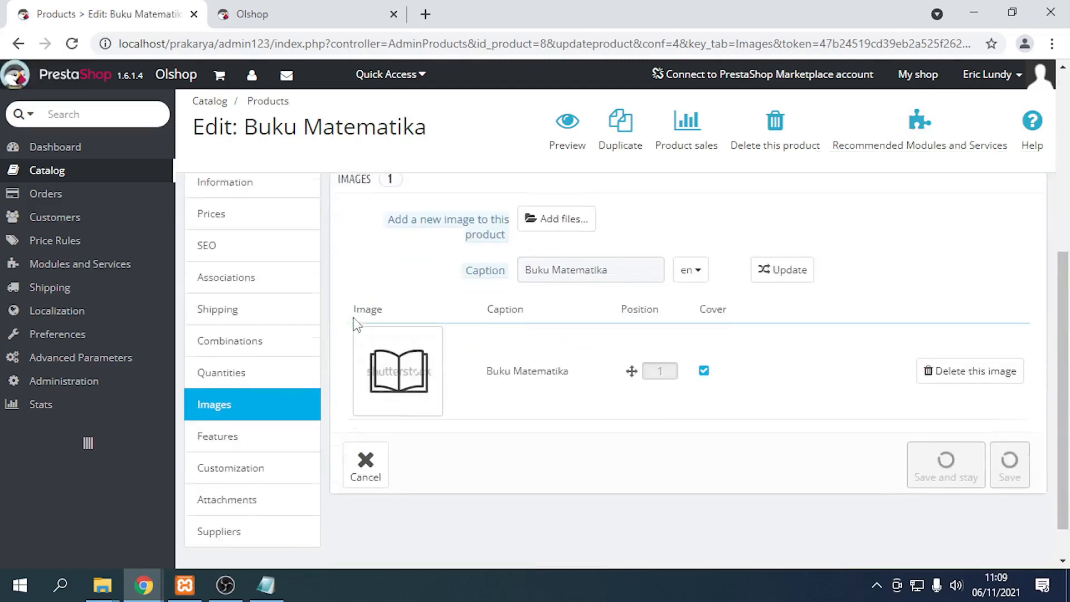
- Review the product's Features, including the Styles options, and its Customization and Attachments settings
click(222, 392)
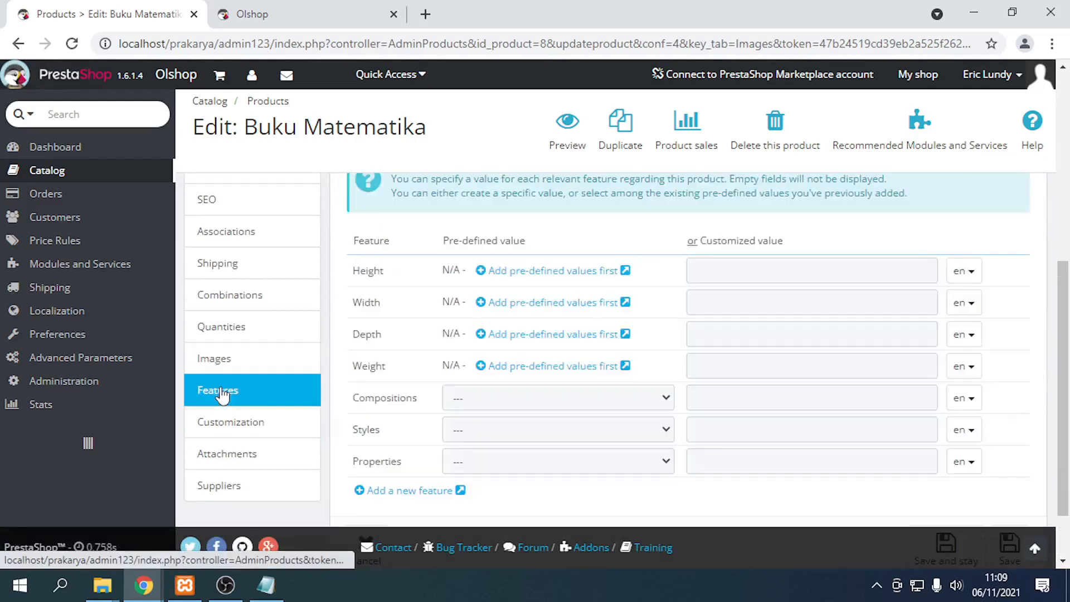
scroll(429, 413, down, 1)
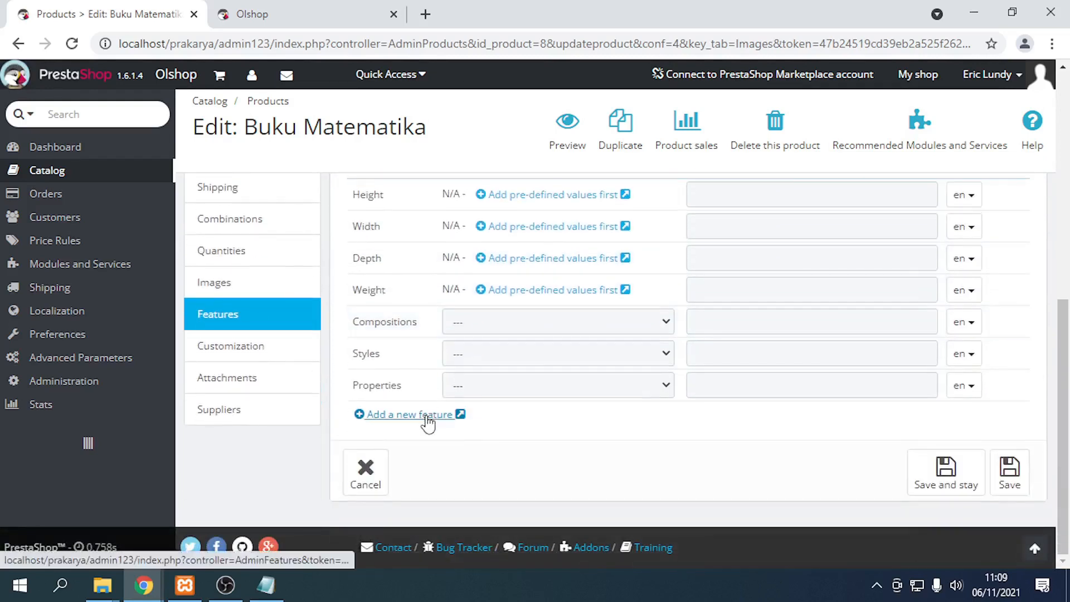
click(588, 355)
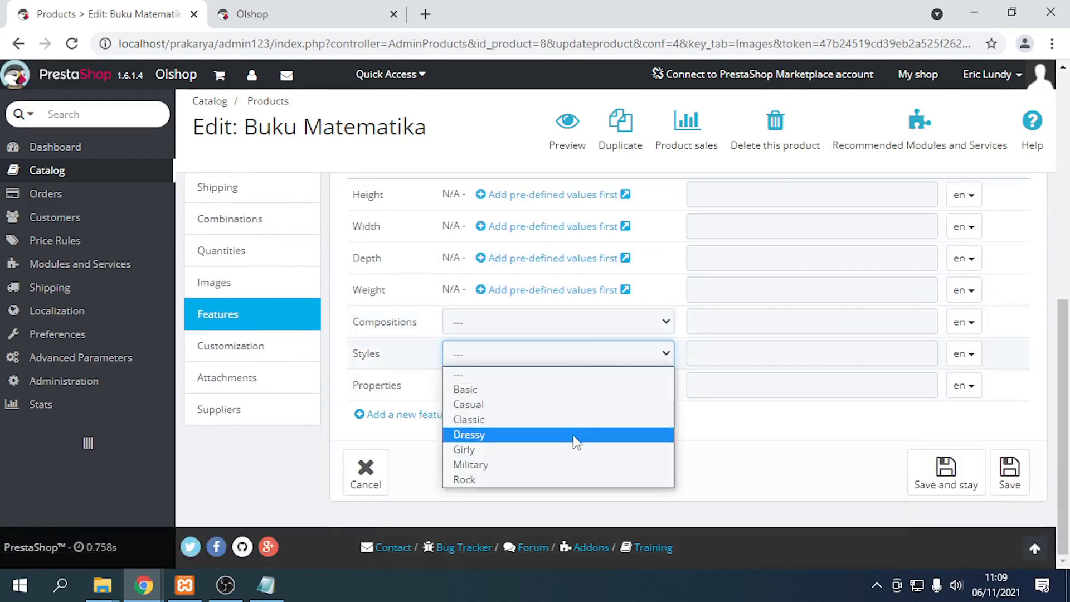
click(262, 347)
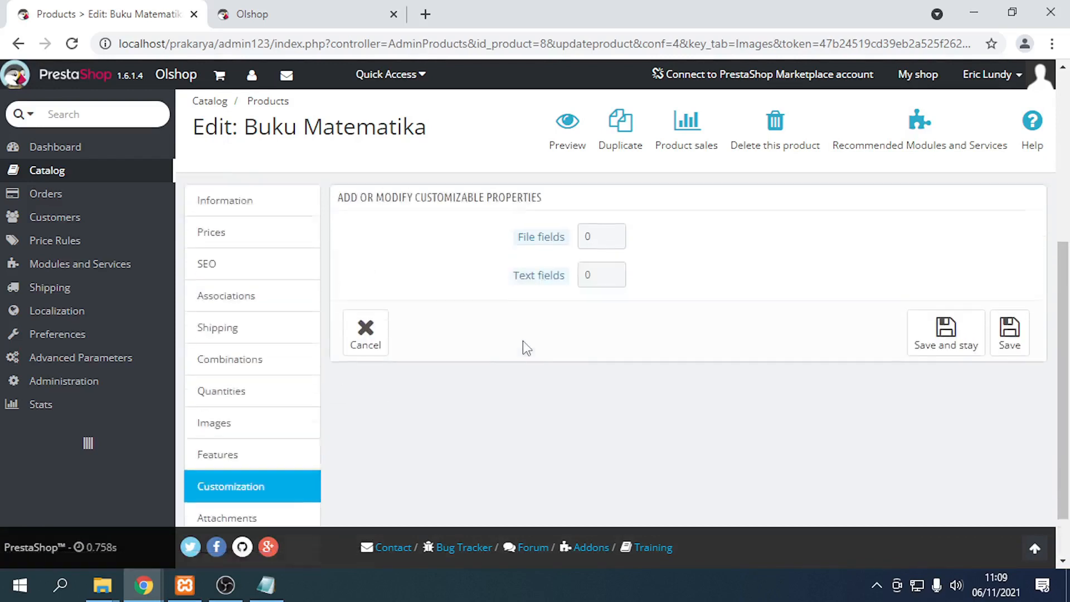
scroll(204, 466, down, 1)
click(204, 466)
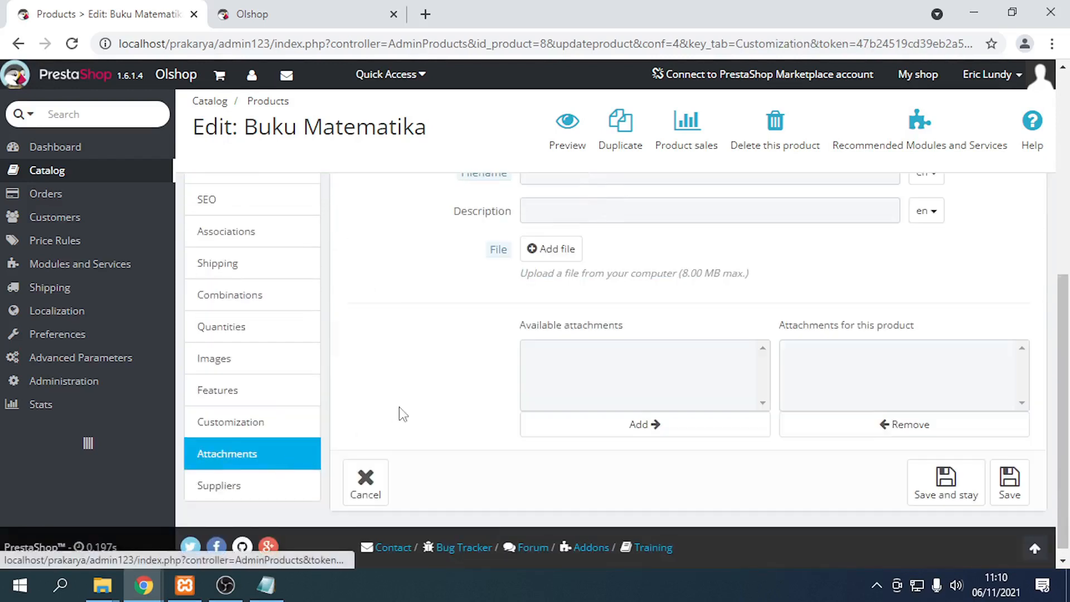
- Enter Buku Petunjuk as the new attachment's filename and Buku petunjuk as its description
scroll(418, 396, up, 3)
click(587, 338)
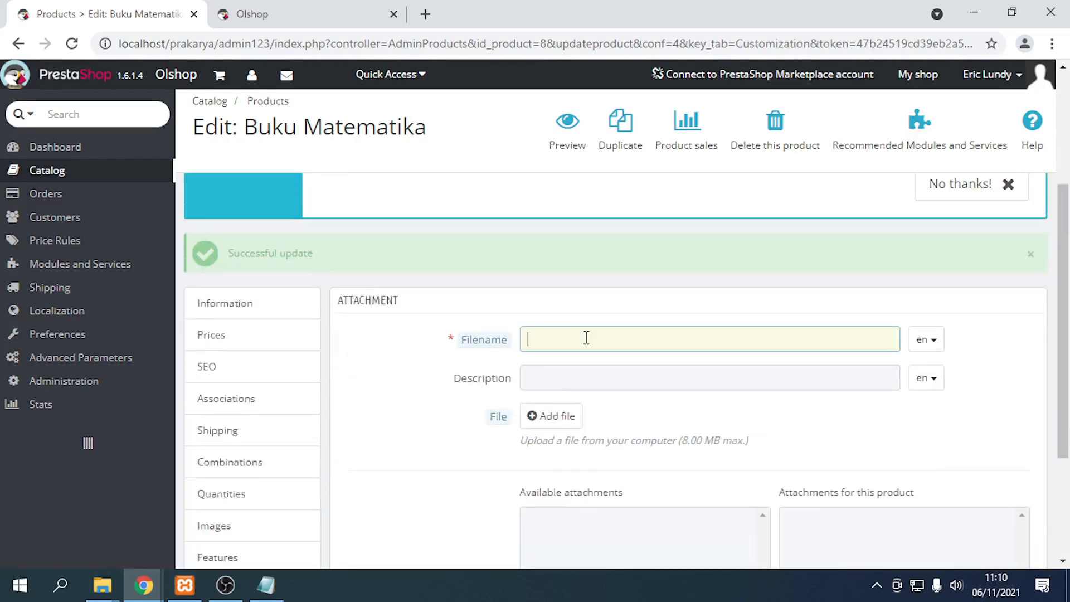
scroll(532, 288, down, 1)
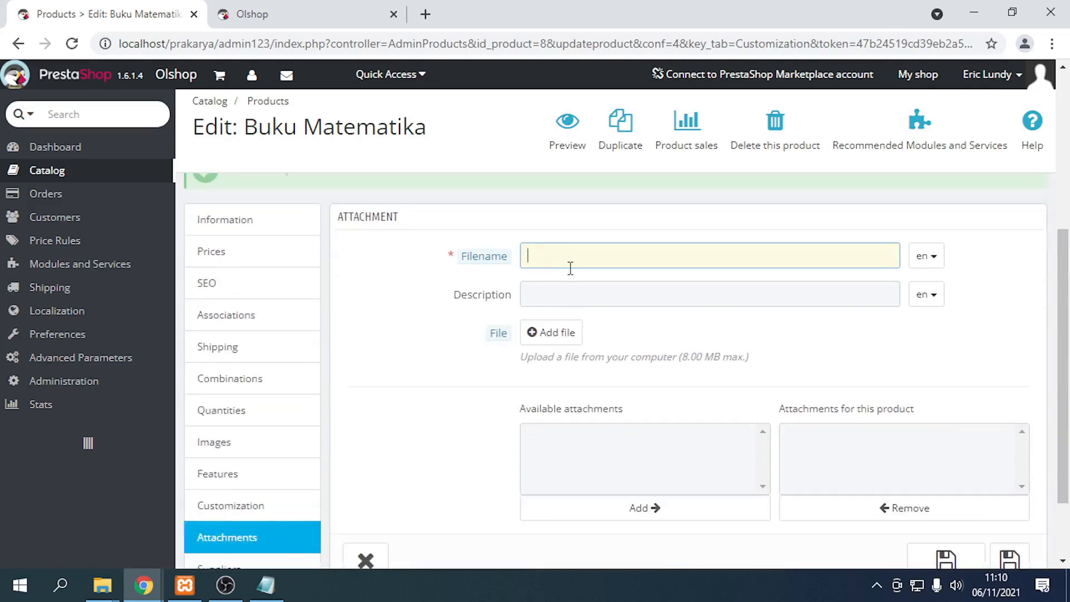
click(578, 296)
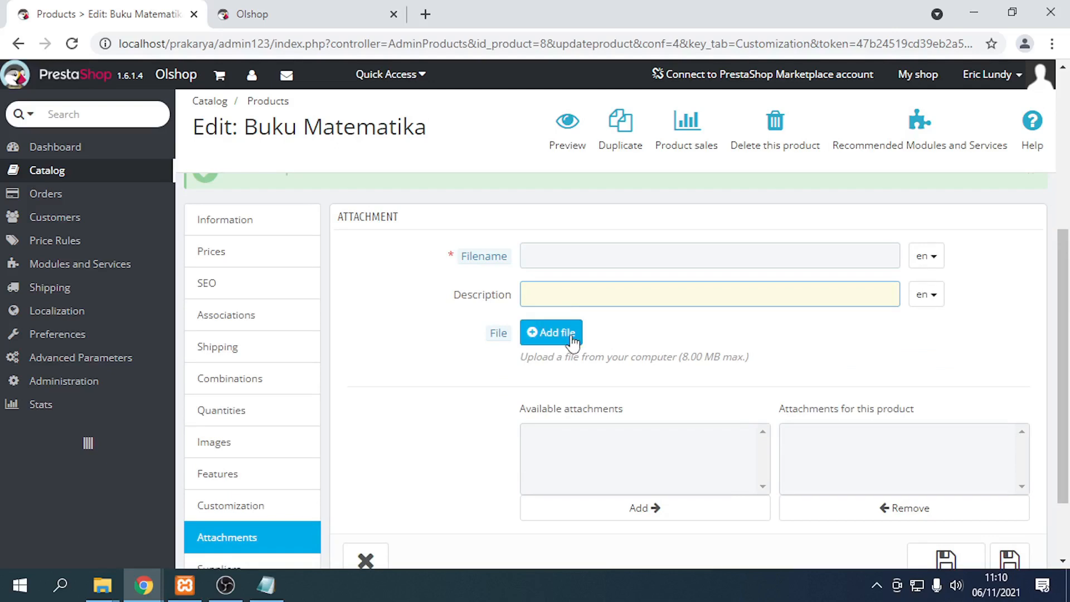
click(566, 260)
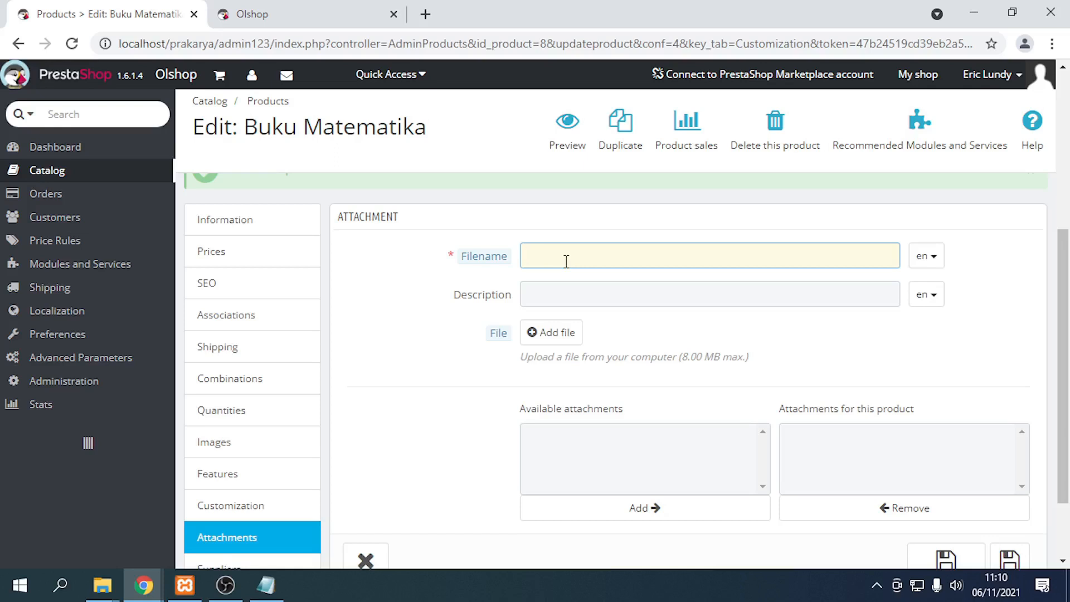
text(BVu)
key(Tab)
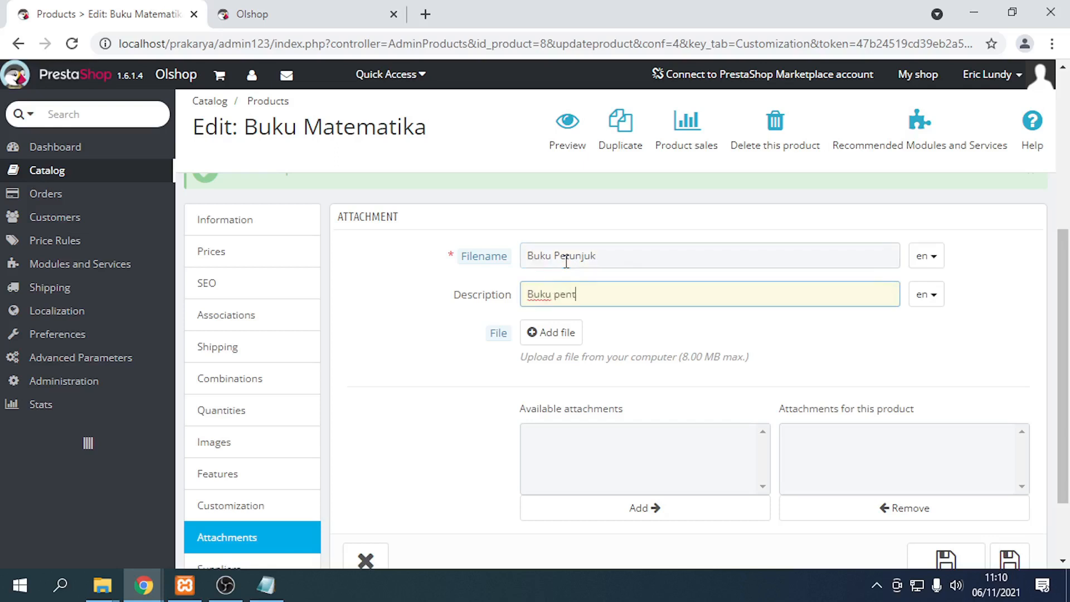
text(Buku petunjuk)
- Upload philips led putih 10 w.png from the gambar folder as the Buku Petunjuk attachment file
scroll(507, 305, down, 2)
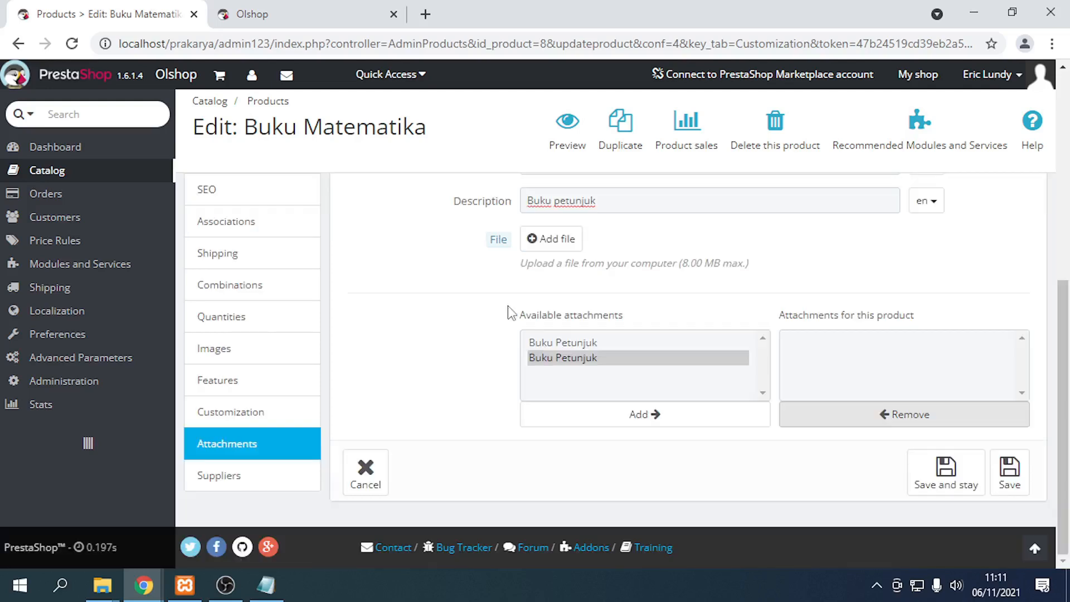
click(551, 238)
click(509, 192)
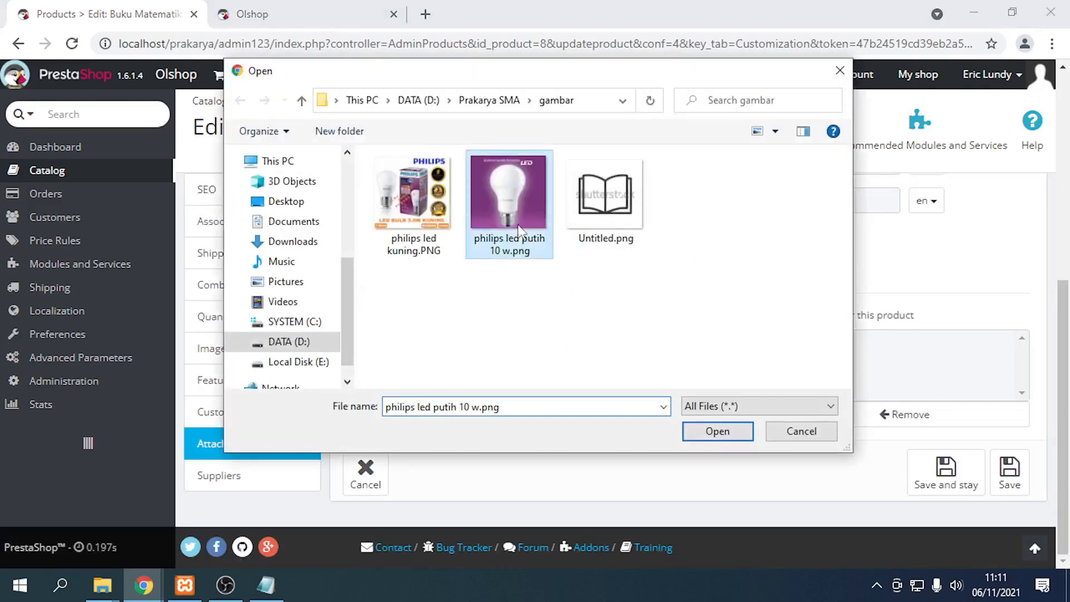
click(717, 431)
- Assign a Buku Petunjuk attachment to the product and remove it from the product's attachments again
click(592, 358)
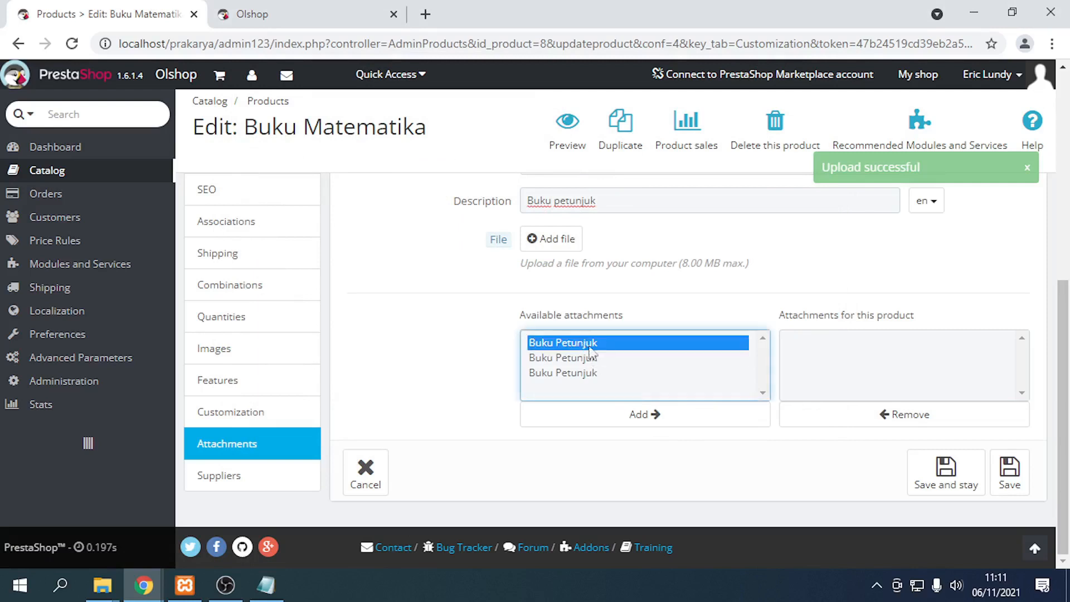
click(648, 414)
click(908, 414)
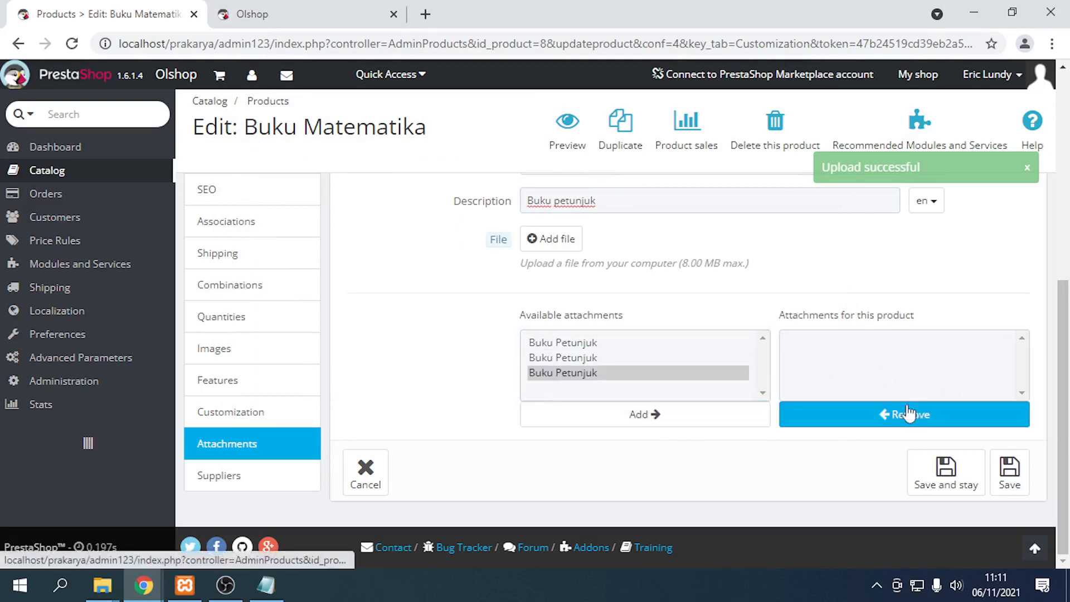
click(953, 469)
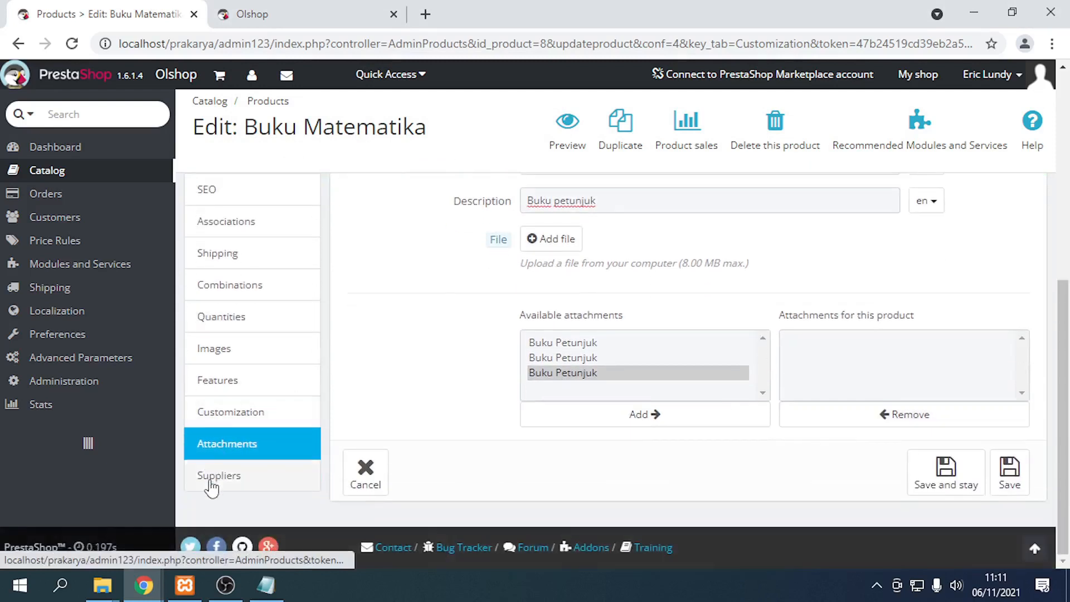
- Try to associate PT. ABDC as the product's default supplier and save while staying on the edit page
click(217, 478)
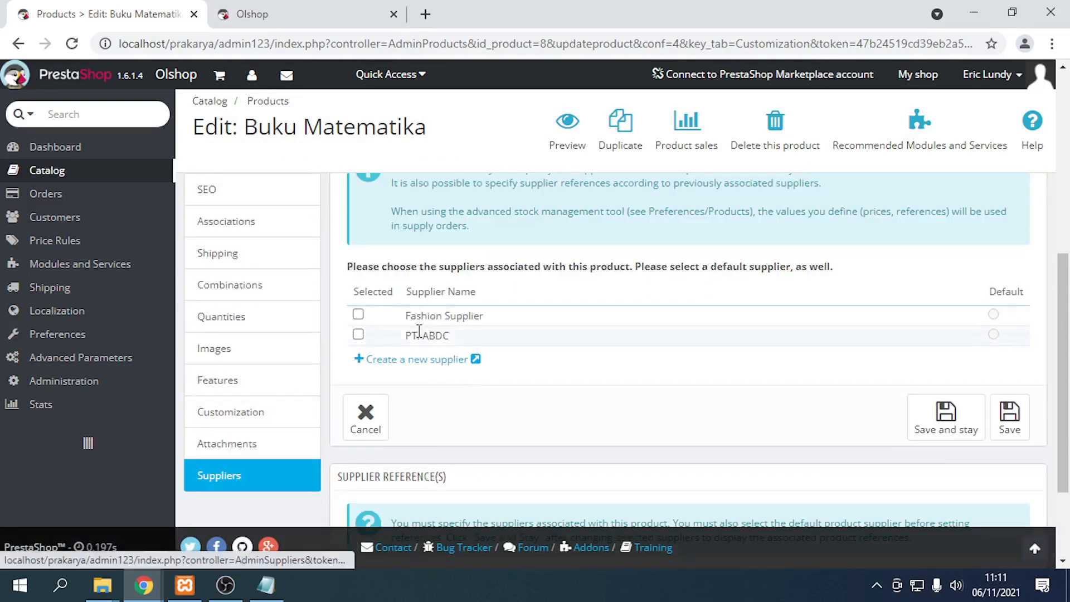
click(357, 334)
click(944, 431)
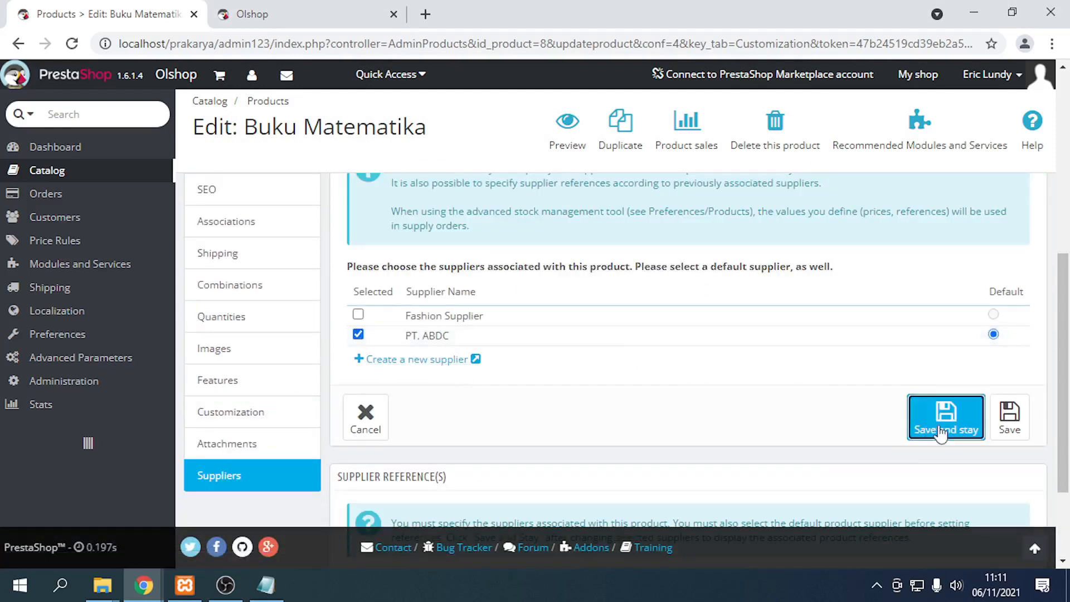
scroll(822, 387, down, 6)
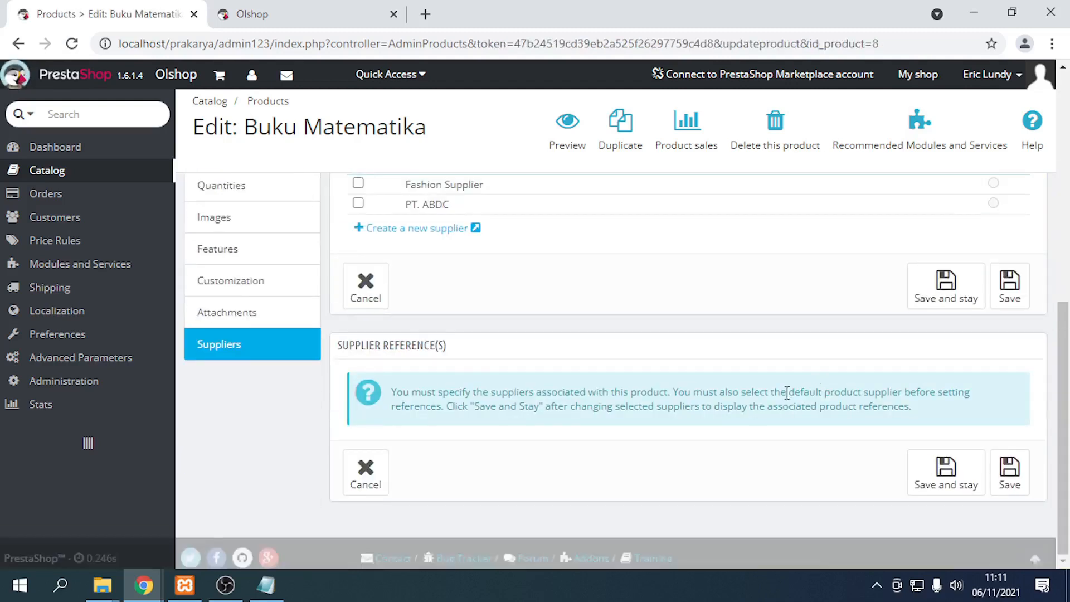
scroll(660, 380, up, 5)
scroll(390, 359, up, 1)
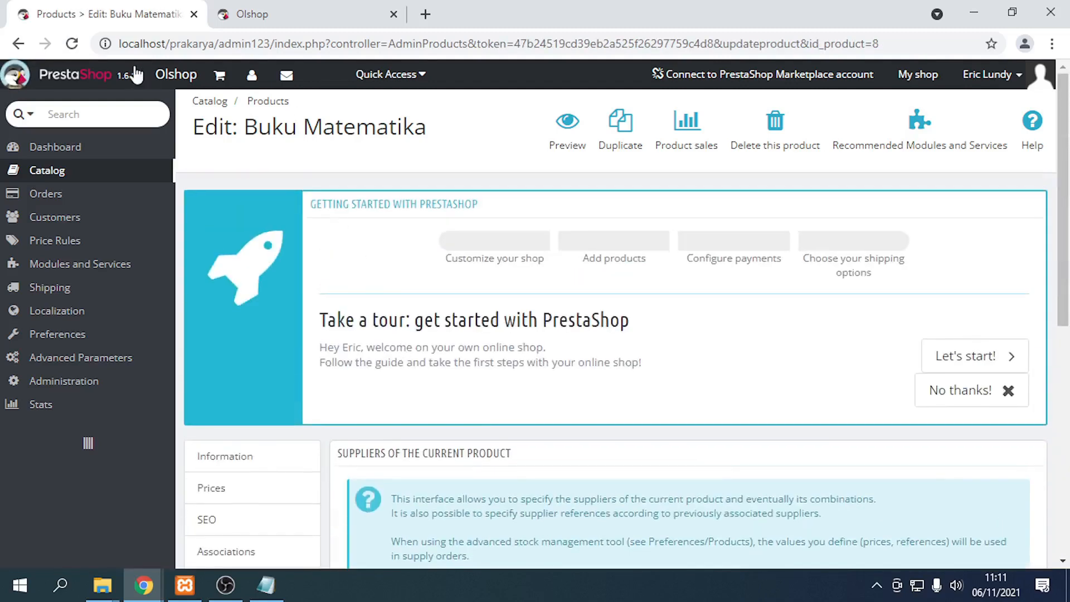
- Check Buku Matematika's listing in the Buku category of the refreshed Olshop storefront, and return to the product's supplier settings
click(252, 13)
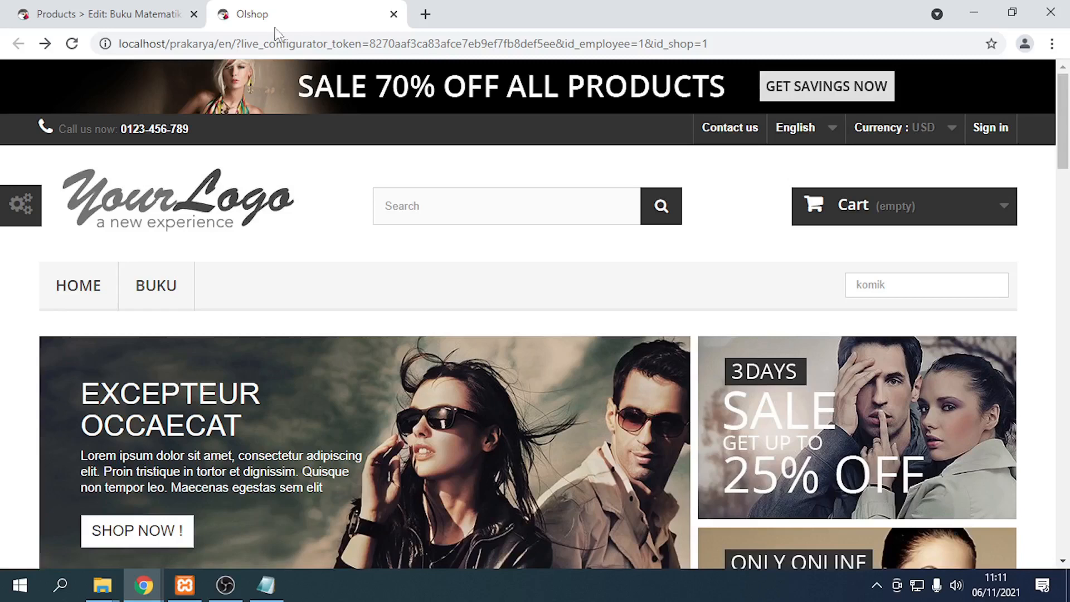
click(72, 45)
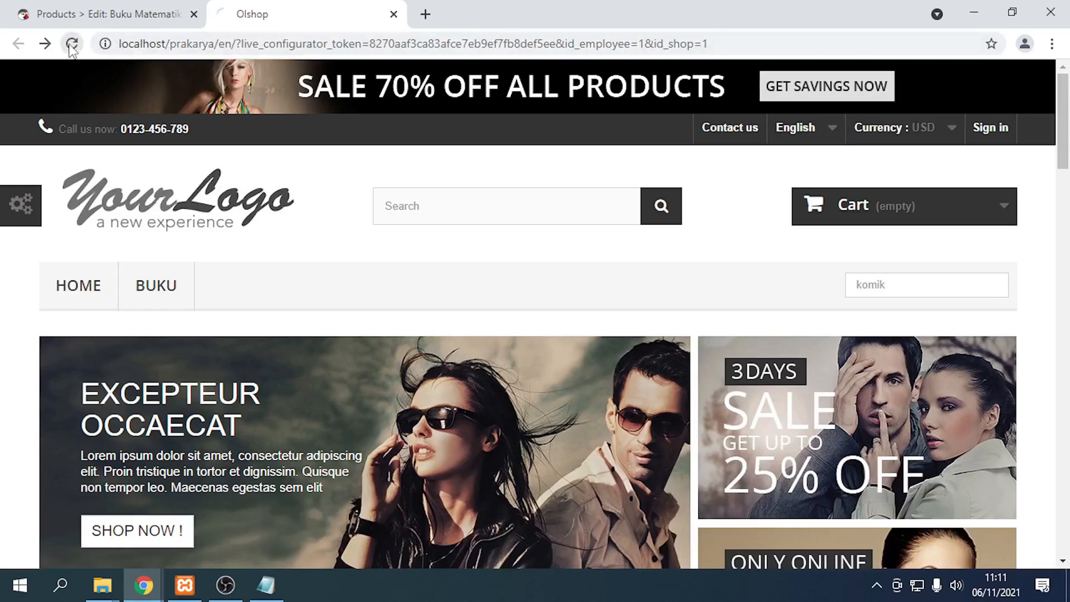
click(168, 305)
scroll(273, 308, down, 10)
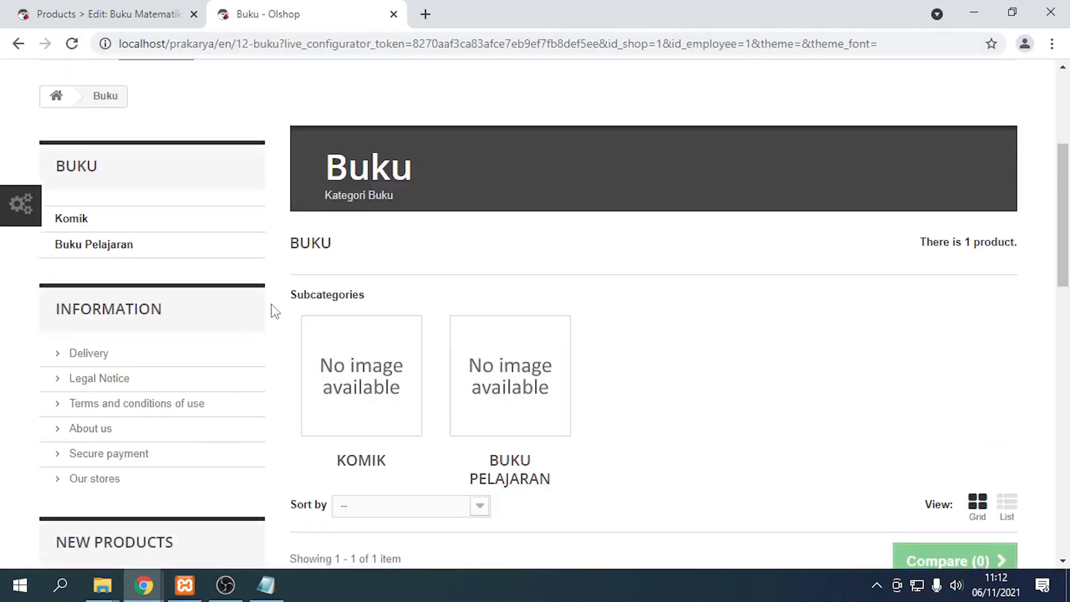
scroll(396, 408, down, 3)
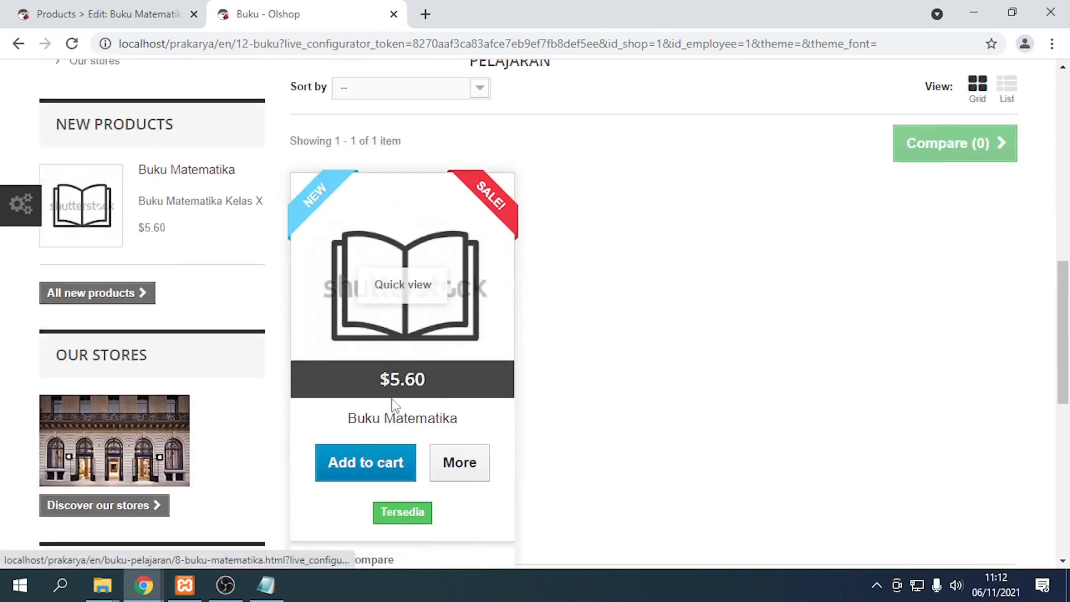
click(158, 11)
scroll(460, 258, down, 6)
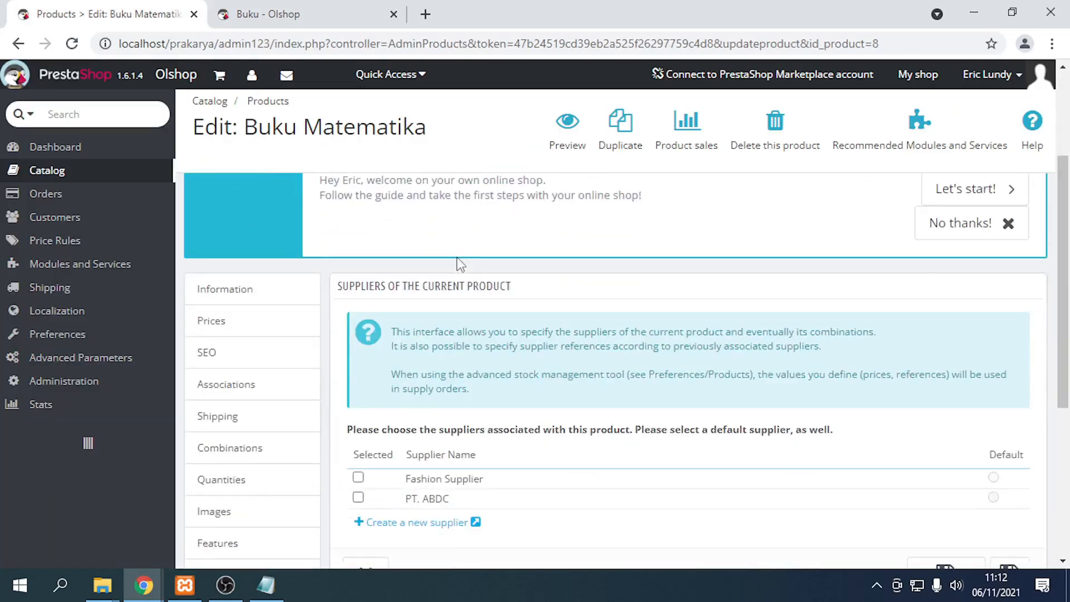